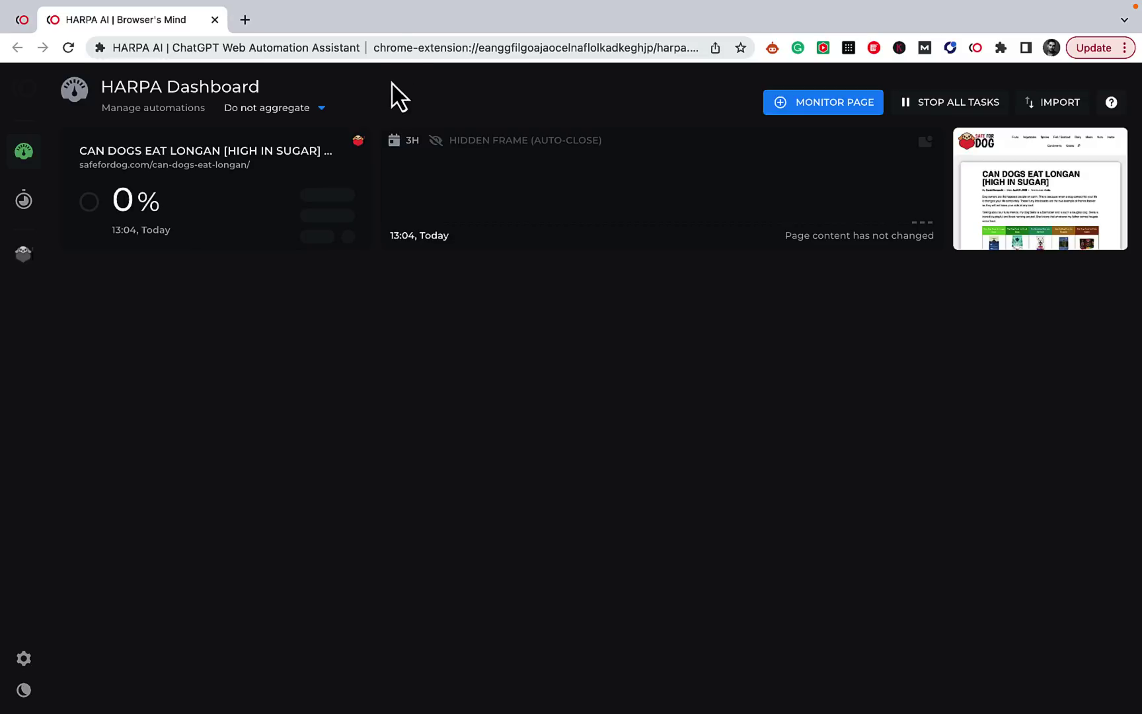
Load the article at safefordog.com/can-dogs-eat-longan/ in the current tab.
left_click(405, 51)
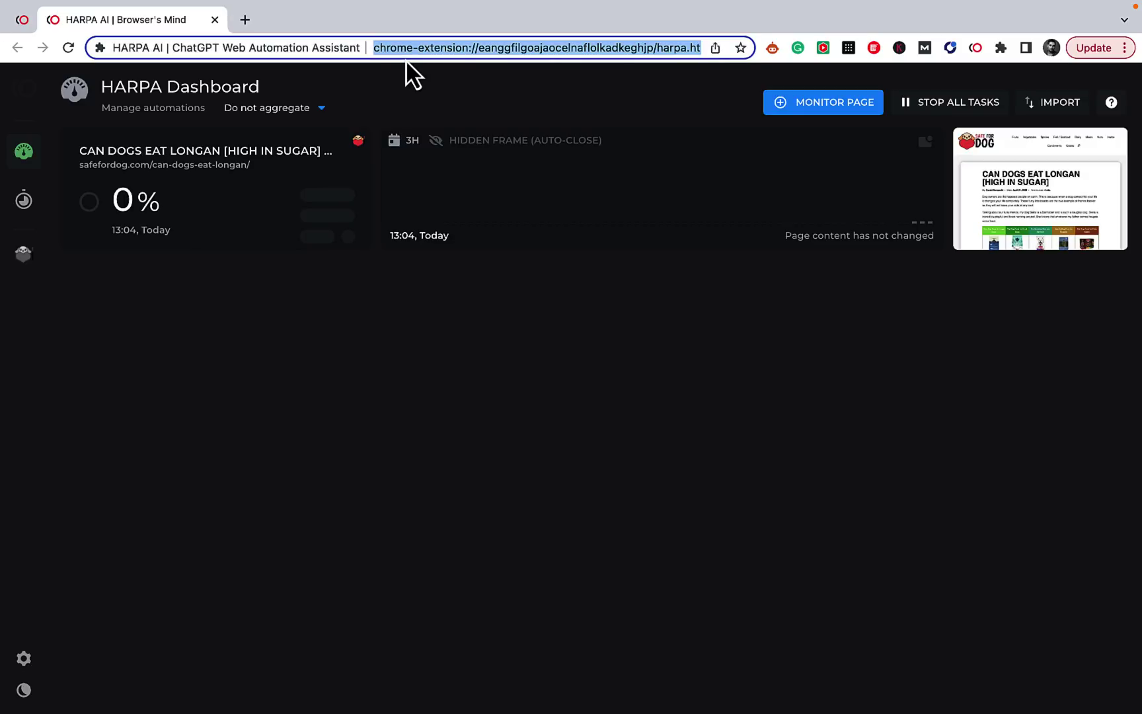
type("sage")
key("BackSpace")
key("BackSpace")
type("fe")
key("Return")
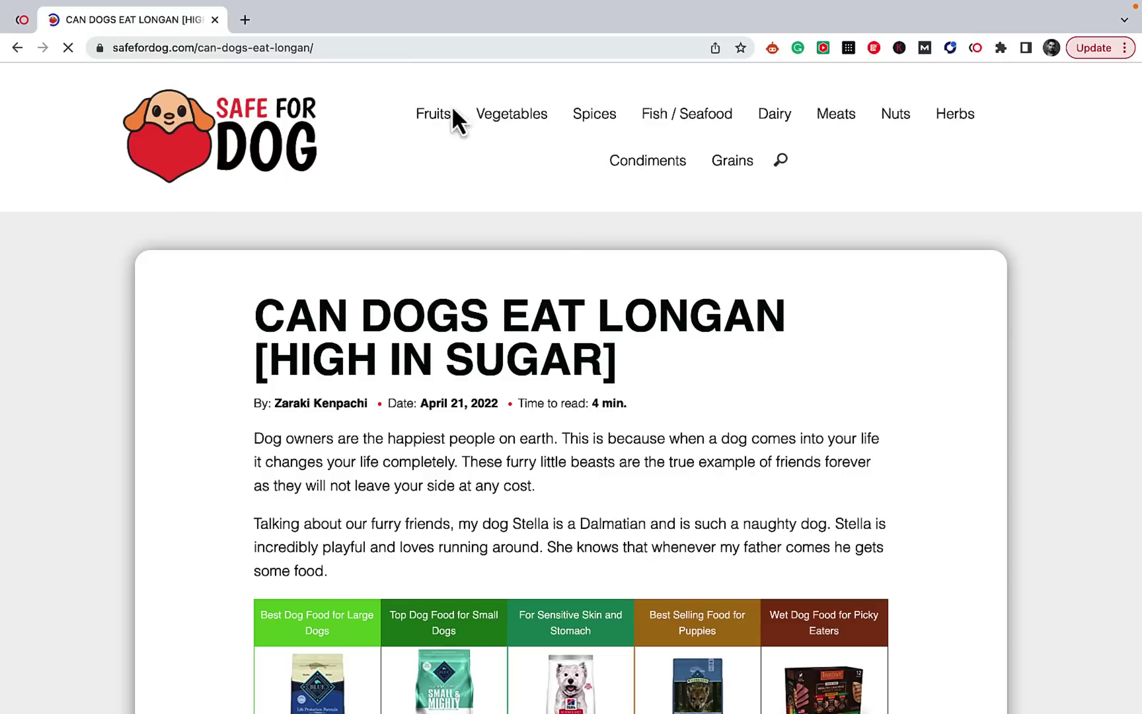
Open the HARPA AI assistant over the longan article.
left_click(977, 48)
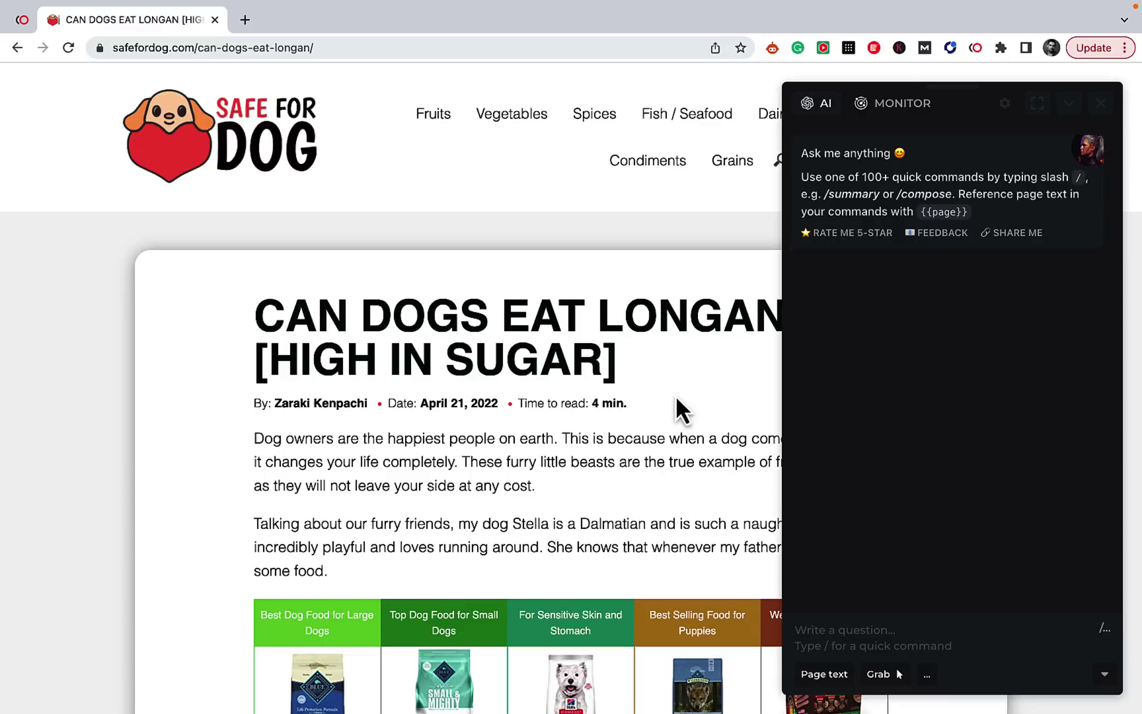
scroll(606, 382, "down", 1)
scroll(606, 382, "down", 3)
scroll(604, 382, "up", 2)
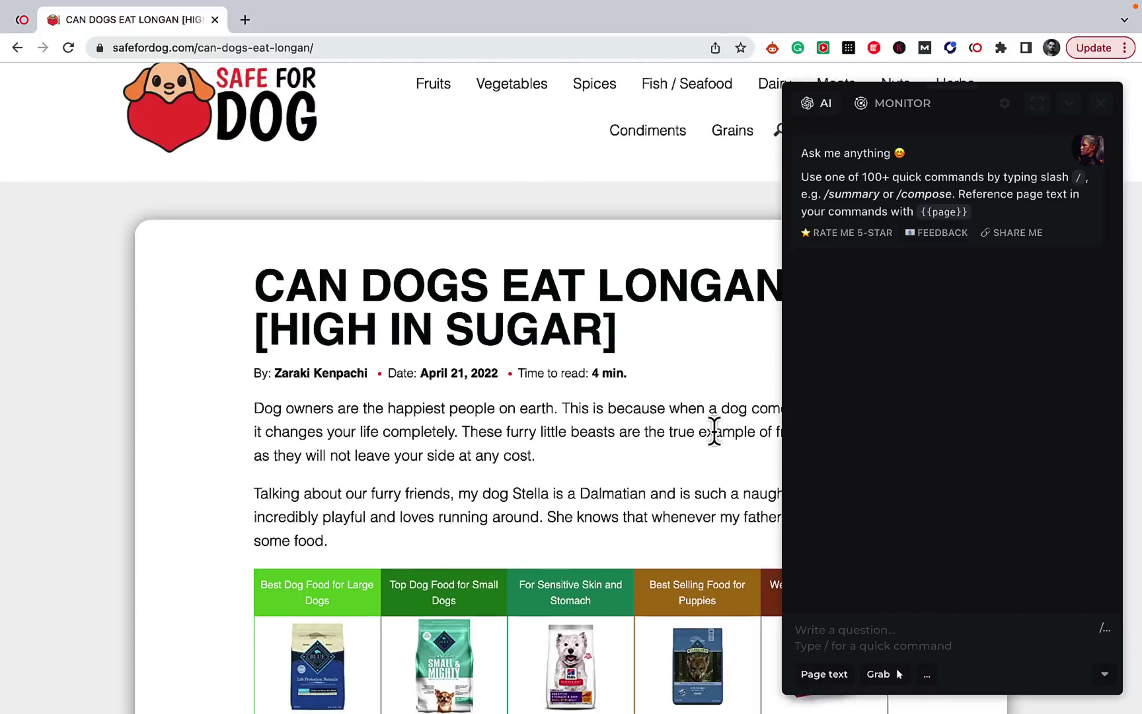
Compose the prompt "summirize {{page}}" for the assistant, inserting the page text reference after the word.
type("/")
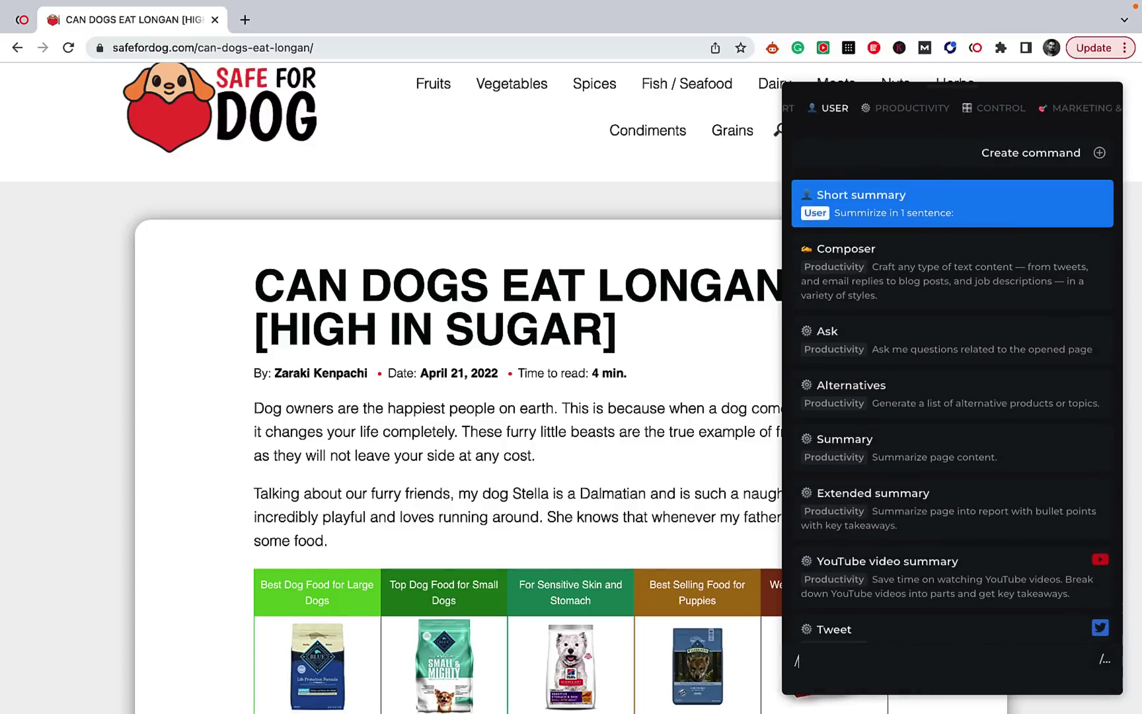
key("BackSpace")
type("s")
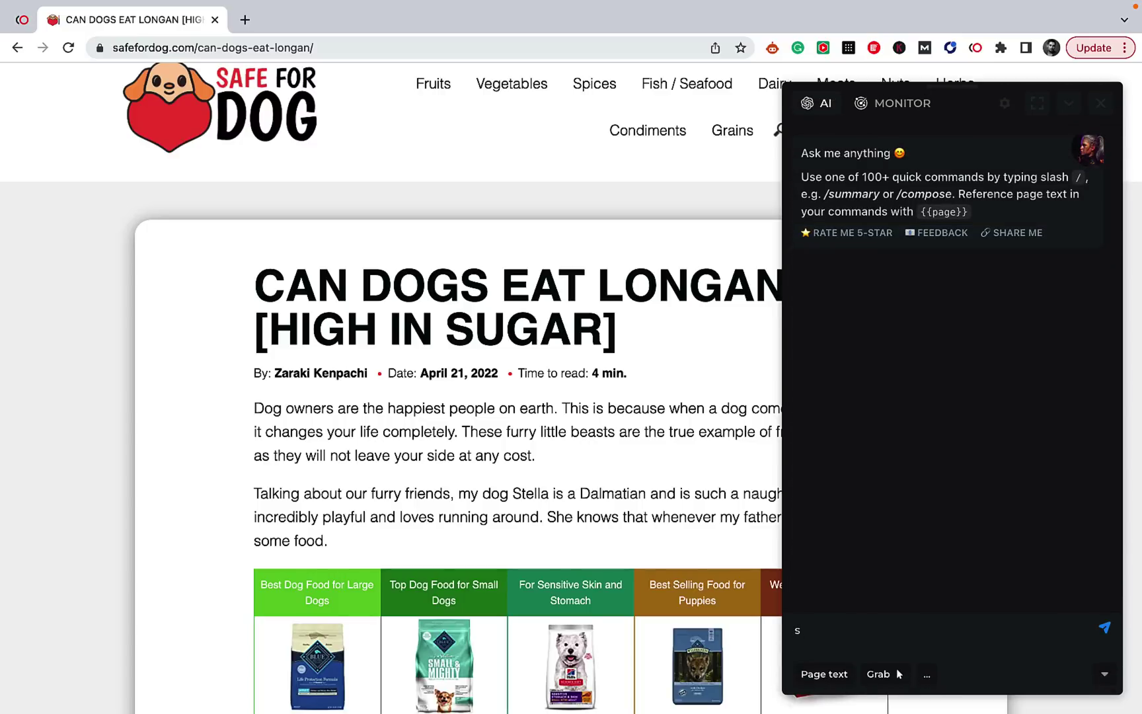
type("ummirize")
left_click(826, 676)
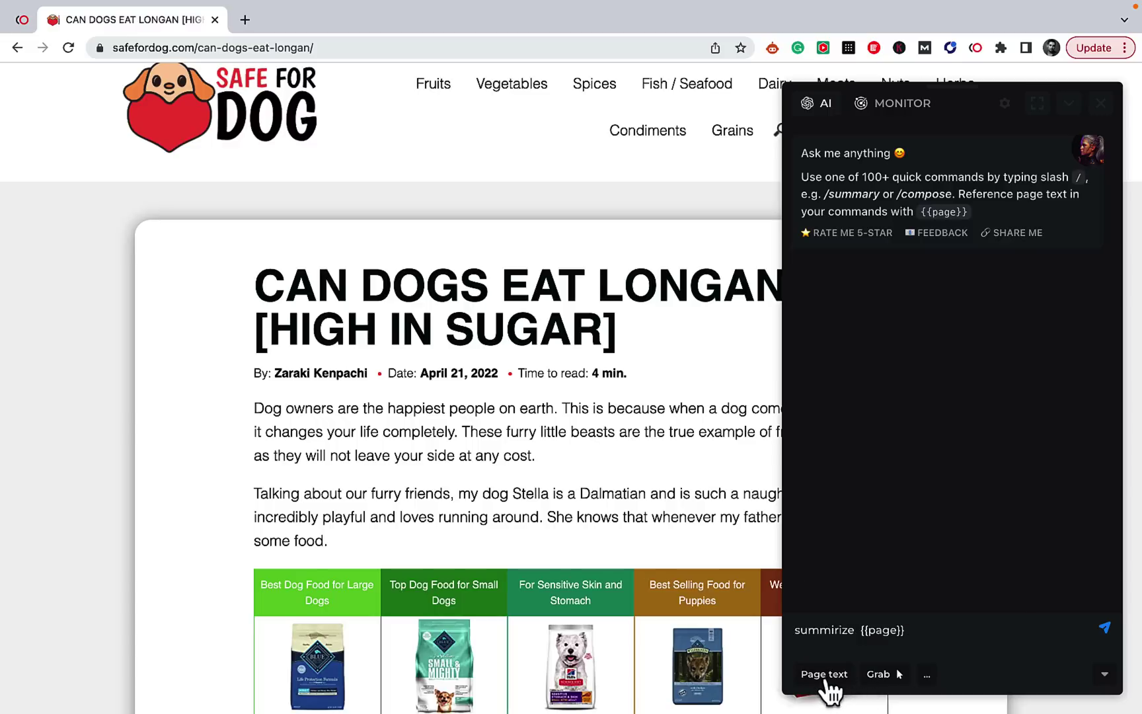
left_click_drag(862, 630, 912, 630)
left_click(935, 641)
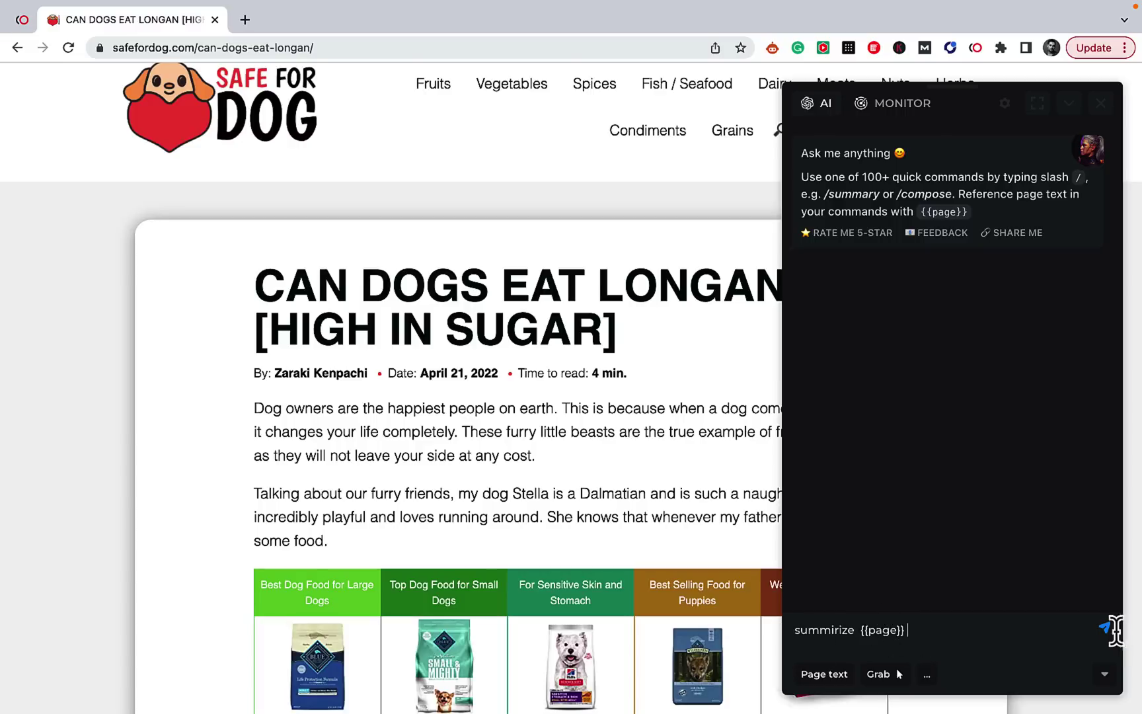
Send the summary prompt, pass the Cloudflare check for ChatGPT, and close the ChatGPT page.
left_click(1108, 637)
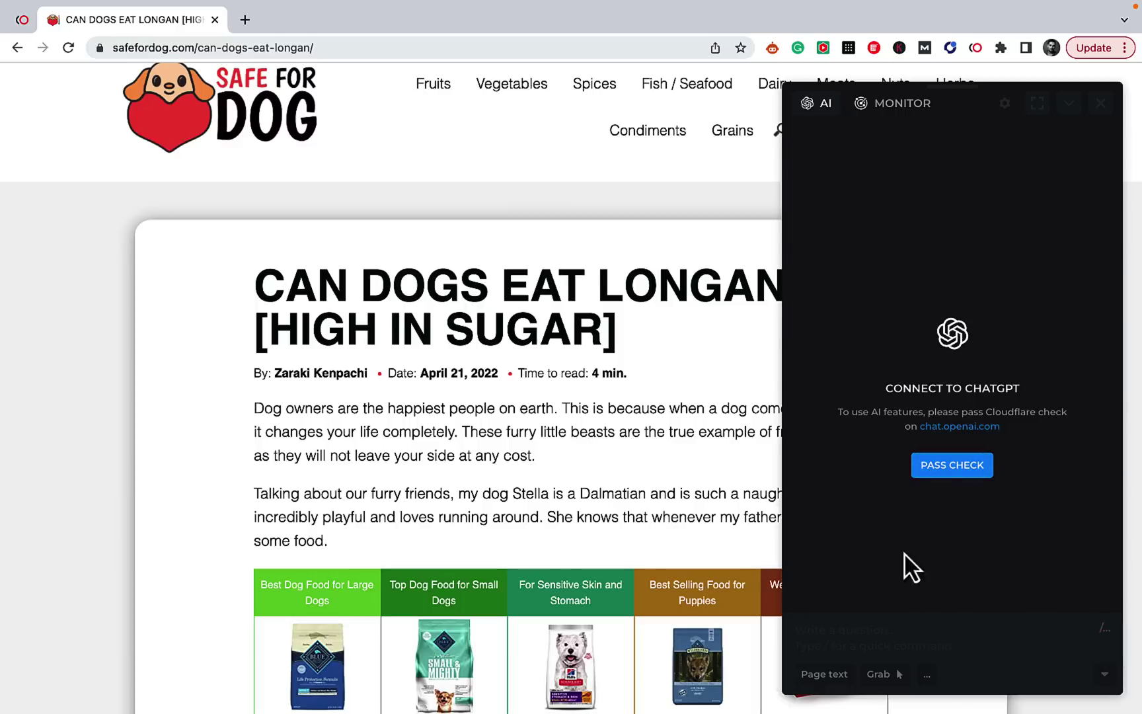
left_click(946, 468)
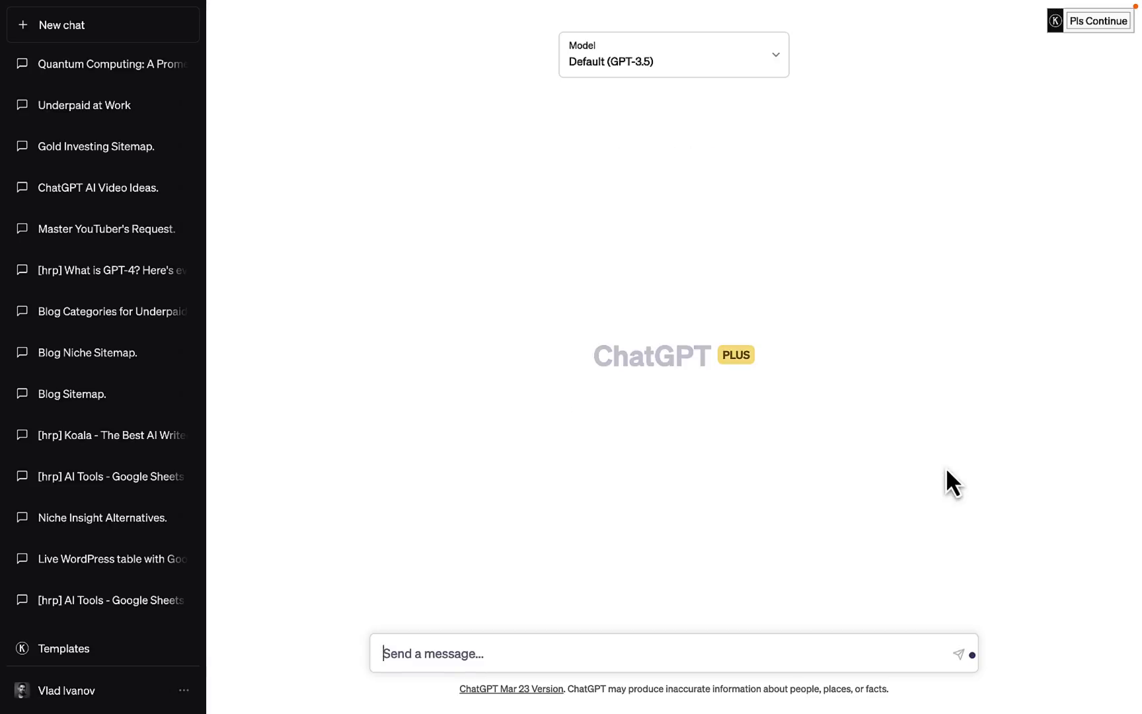
key("super+w")
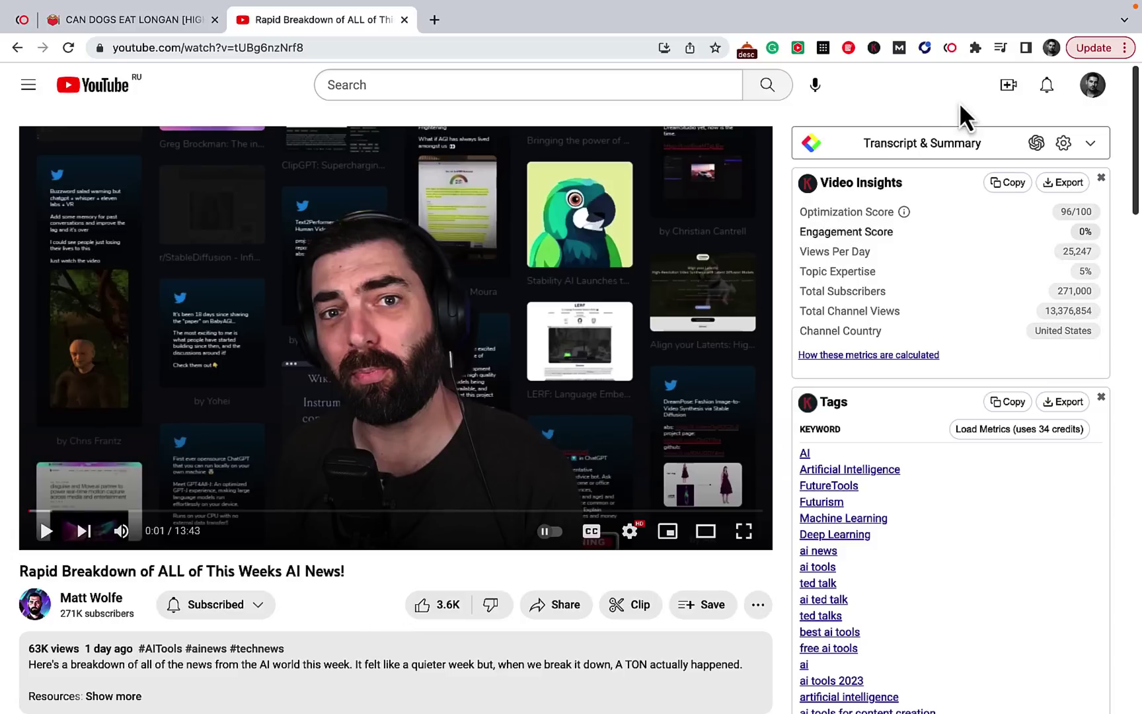
Open HARPA on the YouTube video about this week's AI news and send the prompt "summirizw {{page}}".
left_click(950, 49)
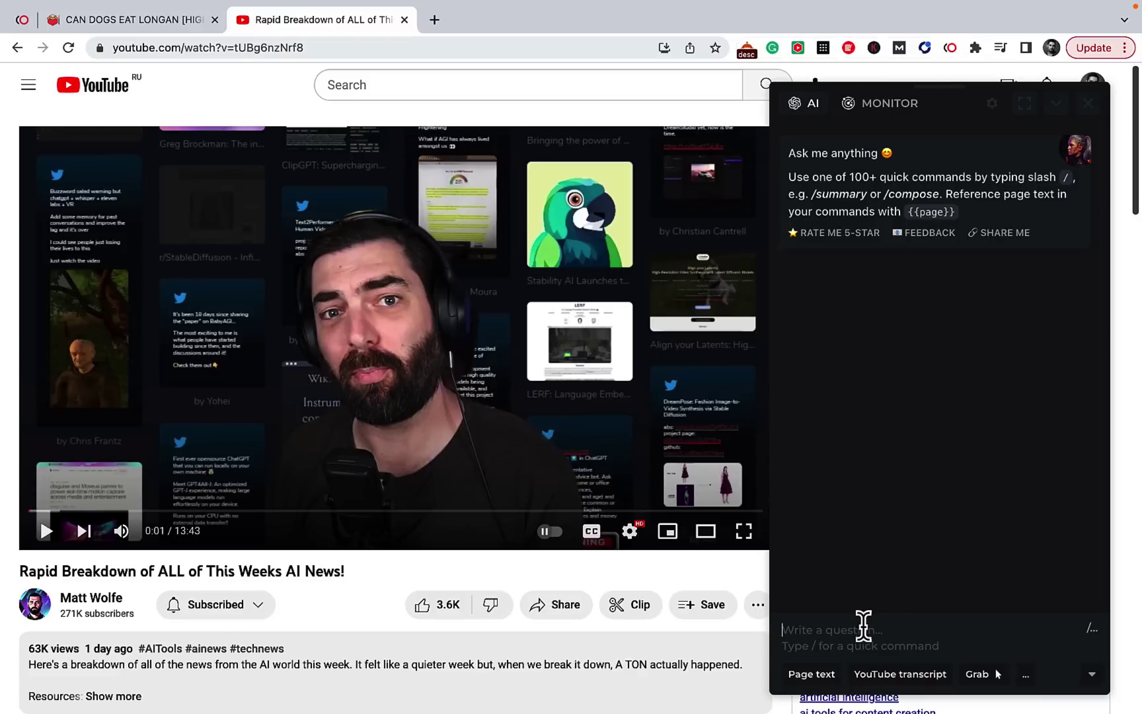
type("summirizw {{page}}")
key("Return")
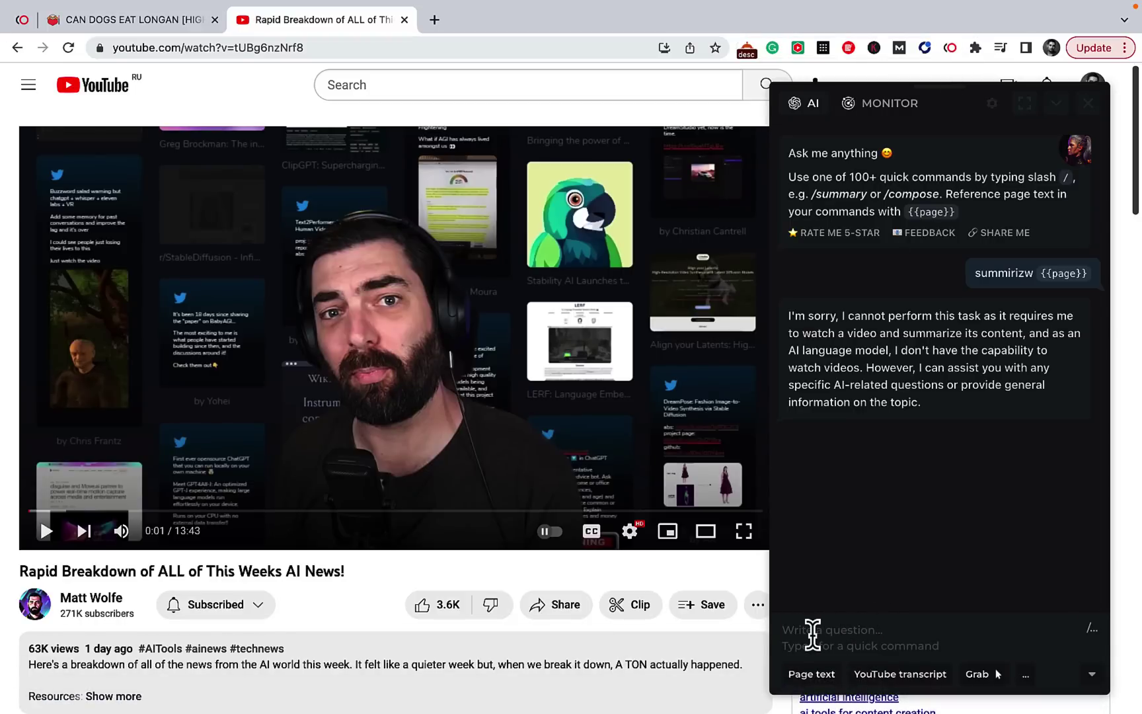
Find the YouTube quick commands in HARPA and run YouTube video summary on the open video.
type("/")
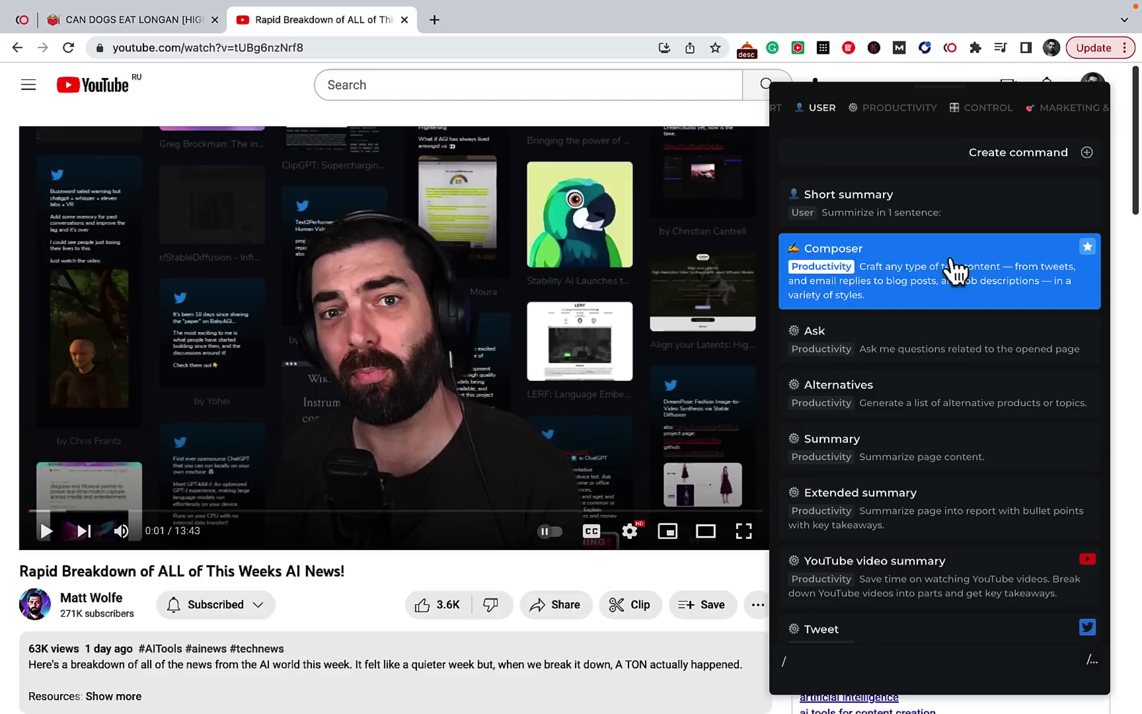
type("yt")
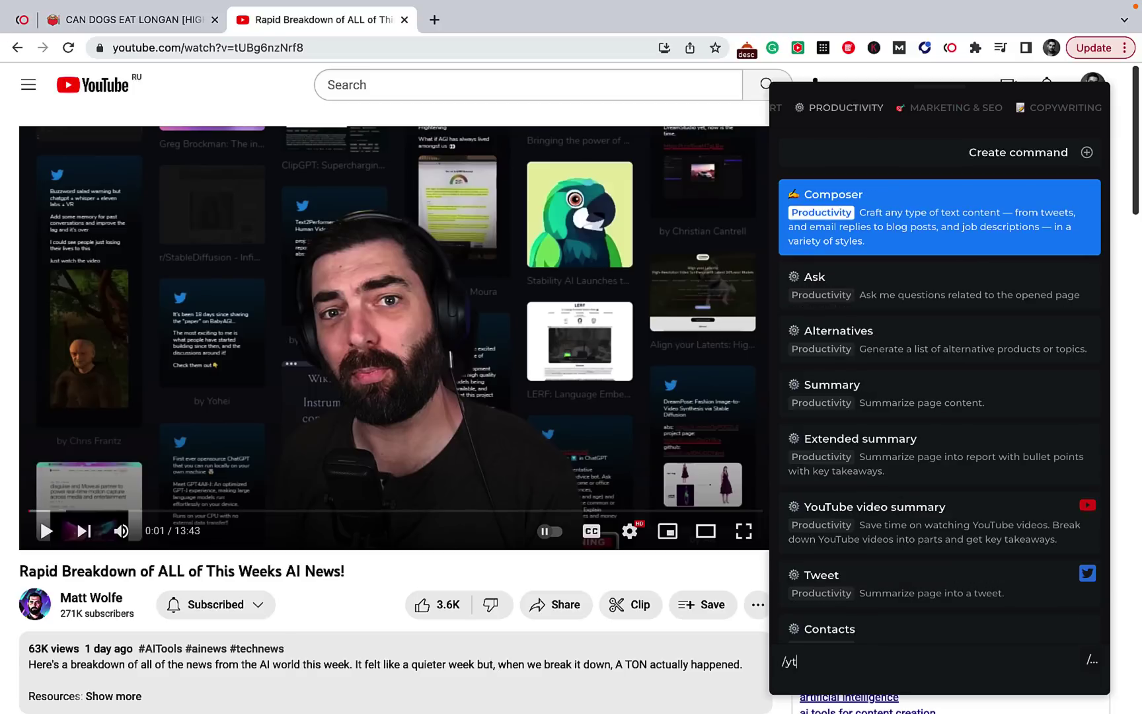
key("BackSpace")
type("outube")
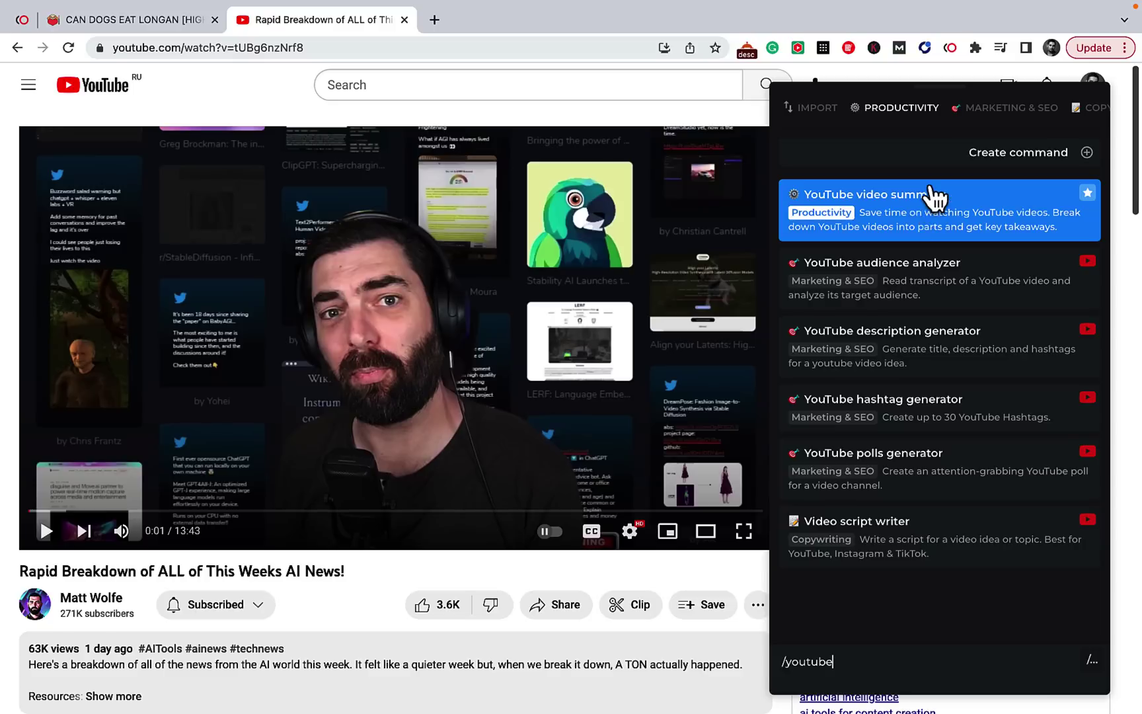
left_click(916, 222)
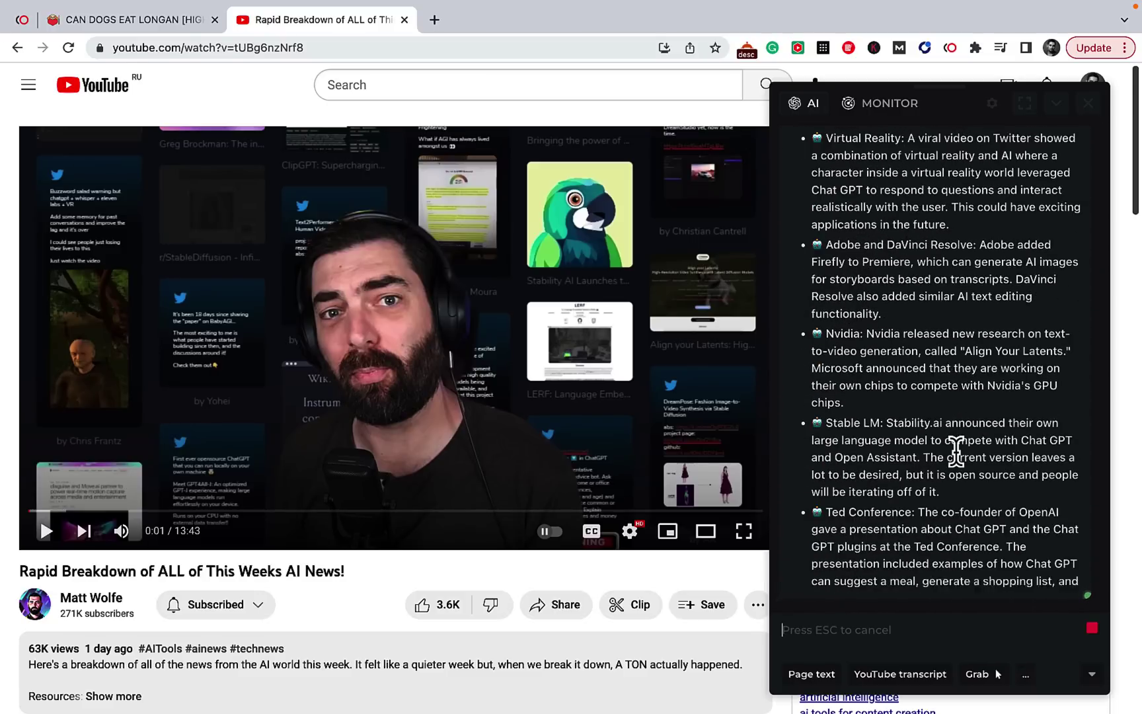
Read through the generated video summary and close the YouTube tab.
scroll(957, 449, "up", 7)
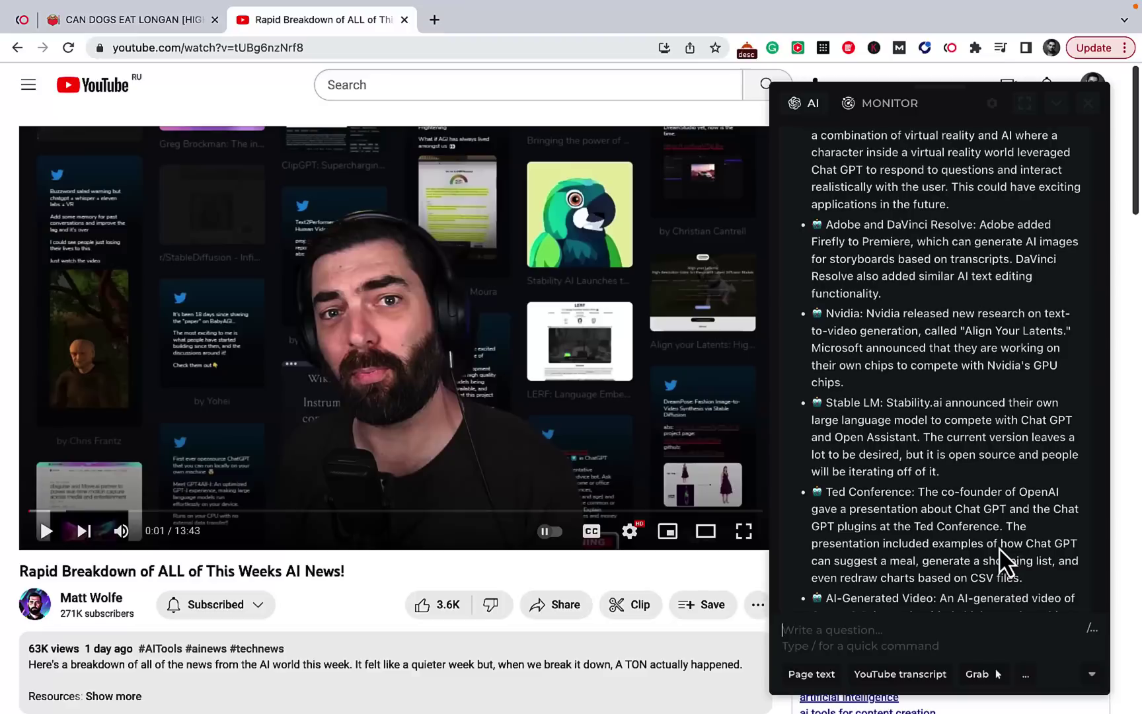
scroll(998, 546, "up", 3)
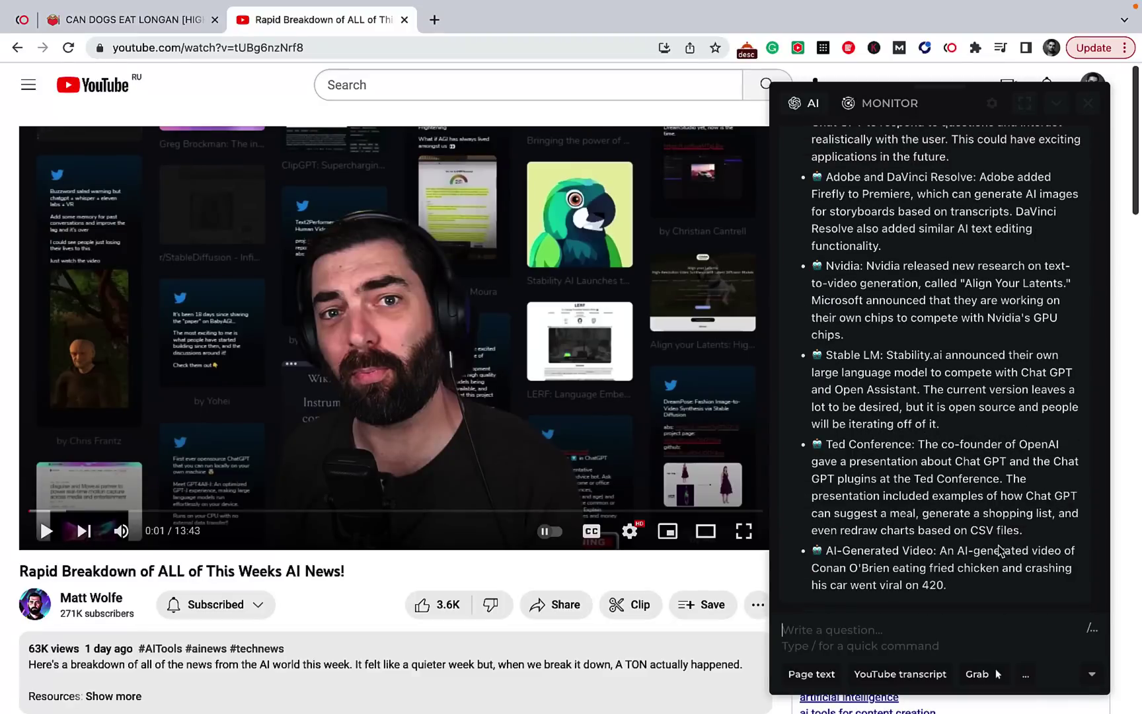
scroll(998, 545, "down", 1)
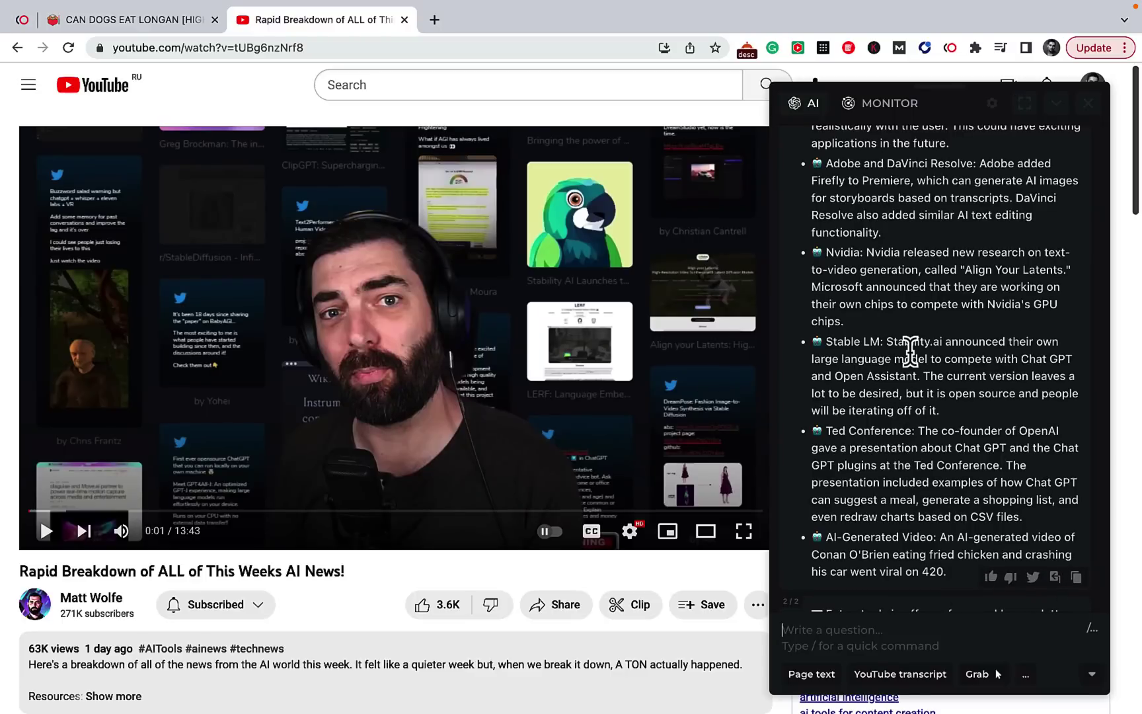
scroll(910, 350, "up", 2)
left_click(403, 19)
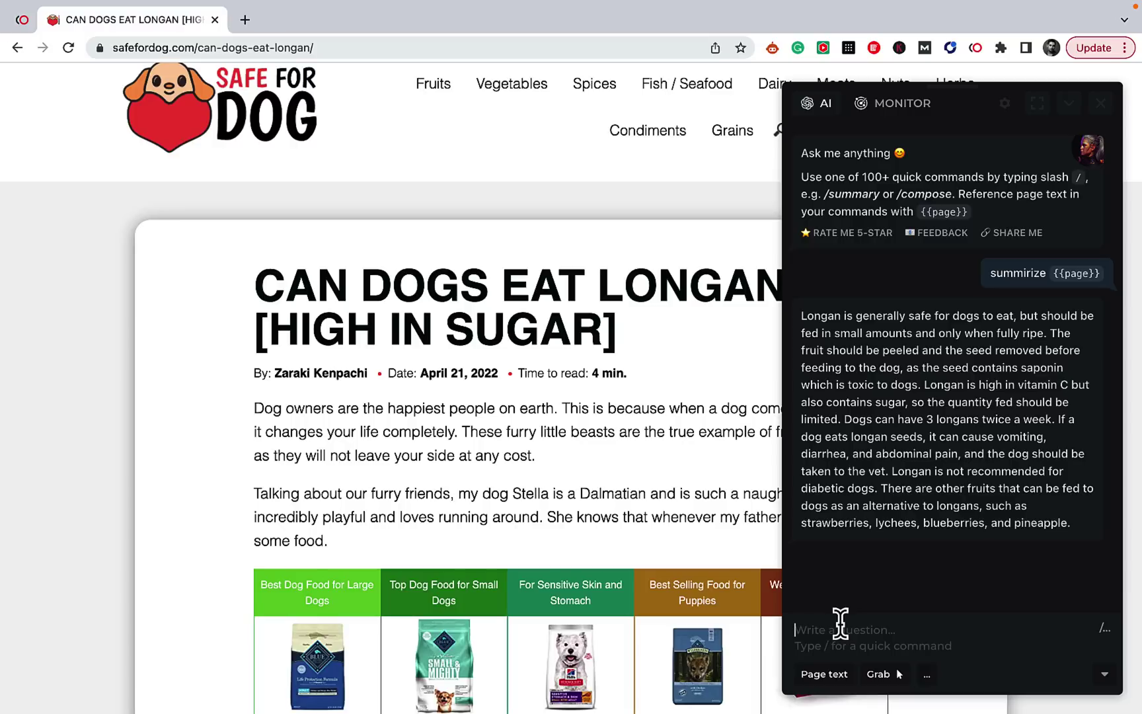
Send HARPA the prompt "generate an outline {{page}}" for the longan article.
left_click(840, 623)
type("generate an ouline {{page}}")
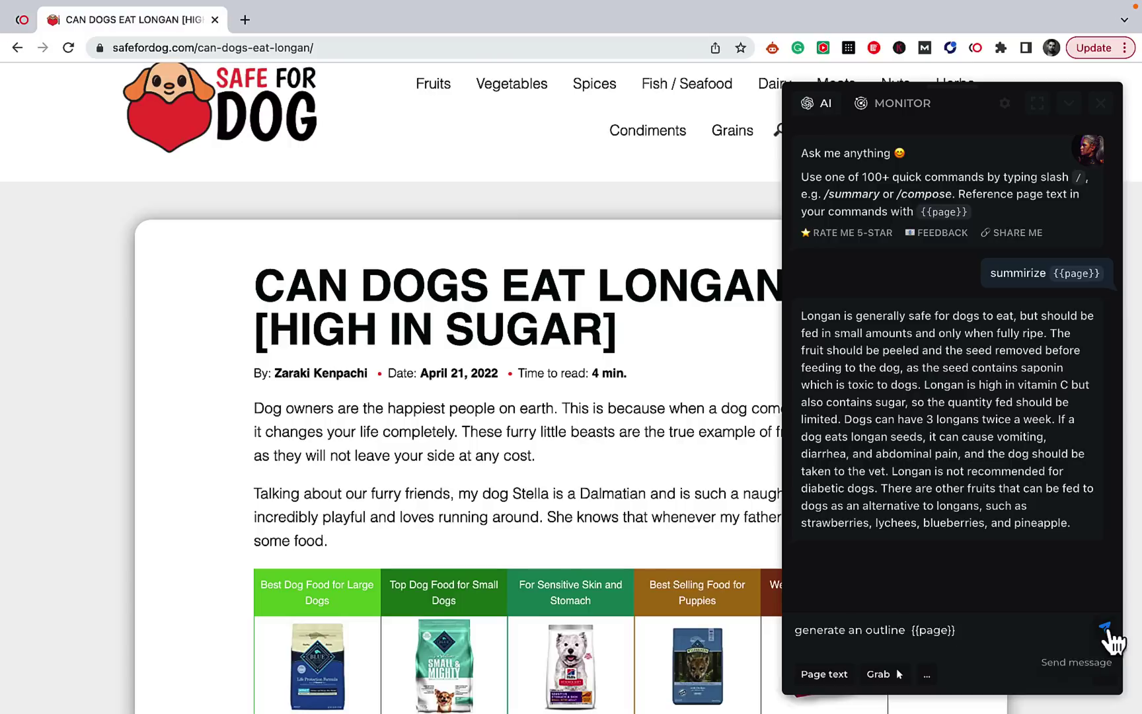
left_click(1104, 627)
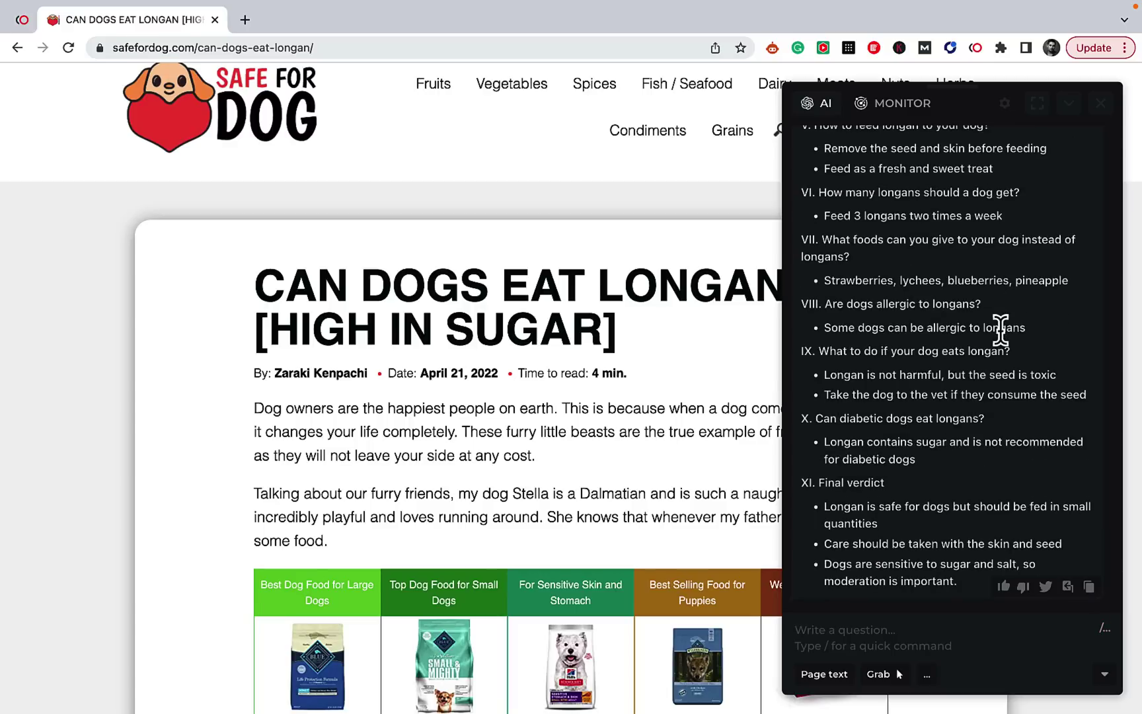
Review the generated outline from introduction to final verdict and compare it with the article's table of contents.
scroll(1000, 328, "up", 6)
scroll(1000, 330, "up", 2)
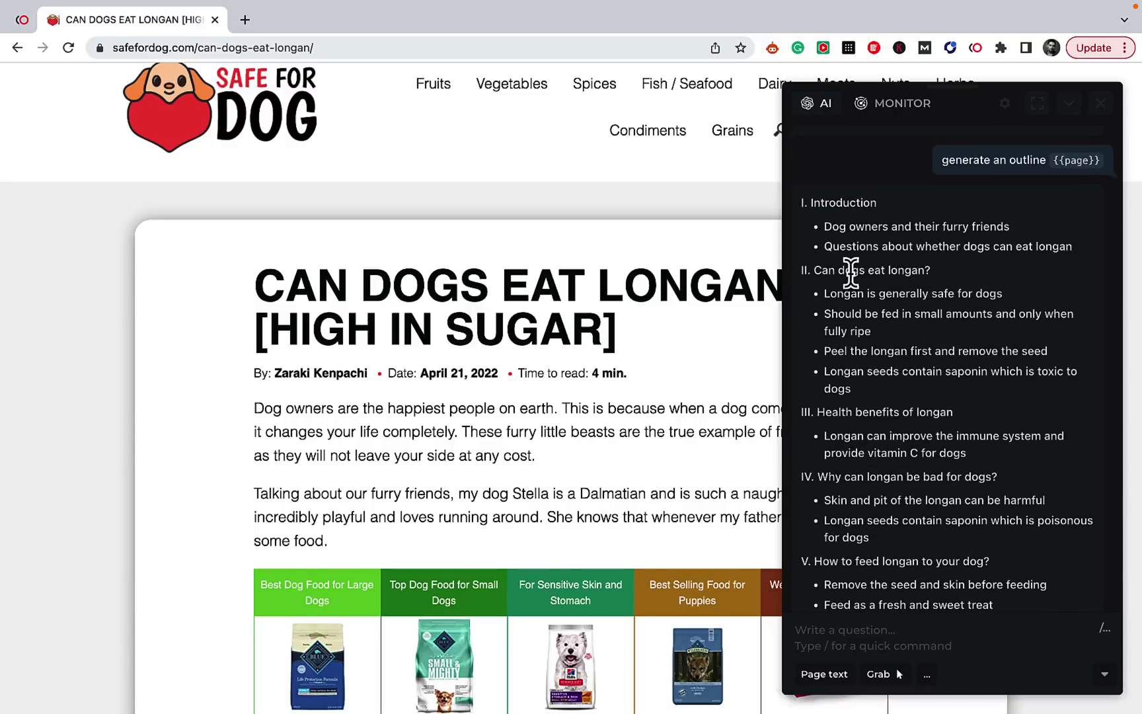
scroll(965, 397, "down", 3)
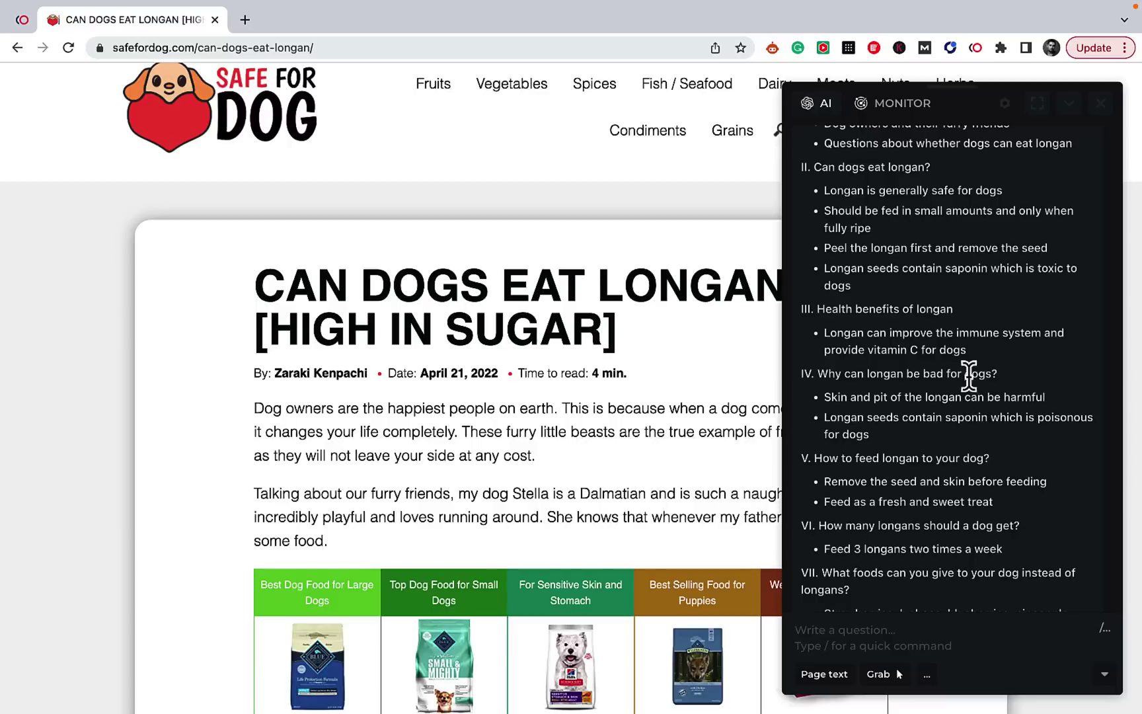
scroll(1035, 390, "down", 3)
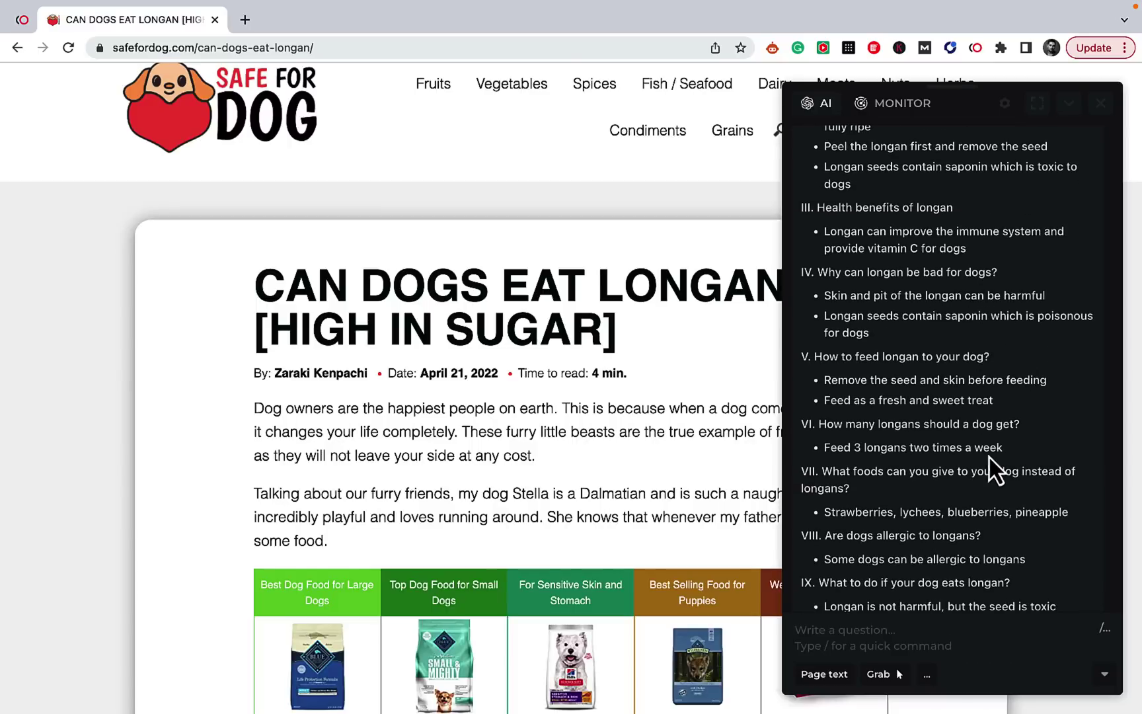
scroll(985, 447, "down", 3)
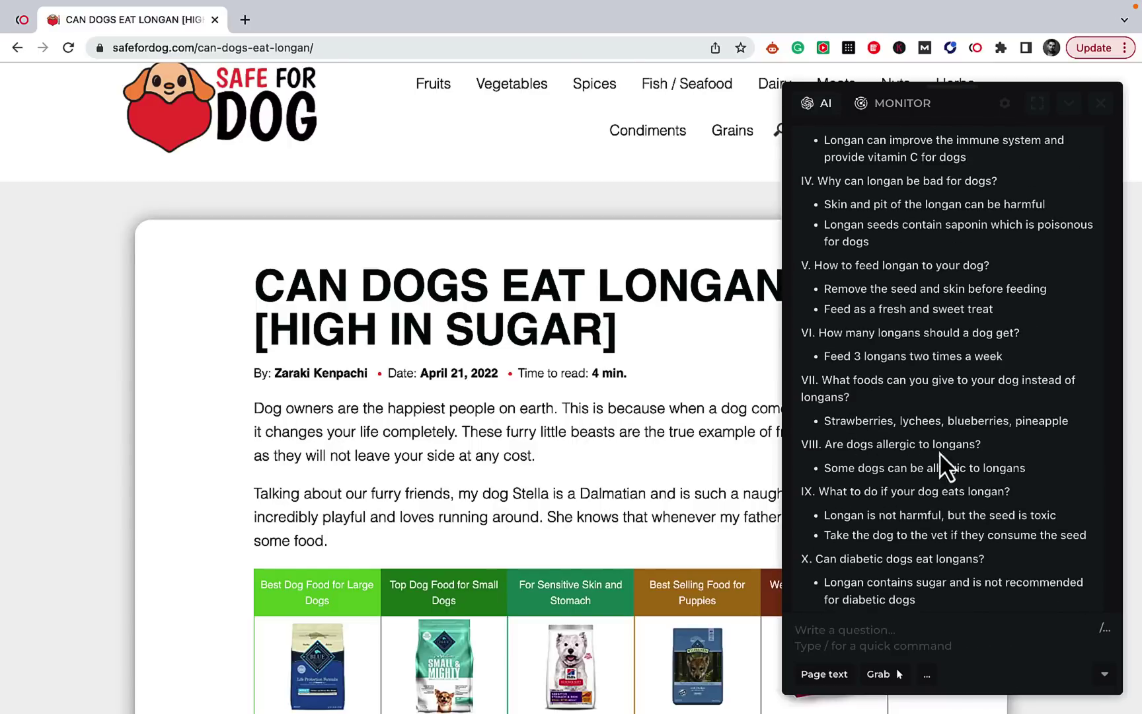
scroll(959, 470, "down", 2)
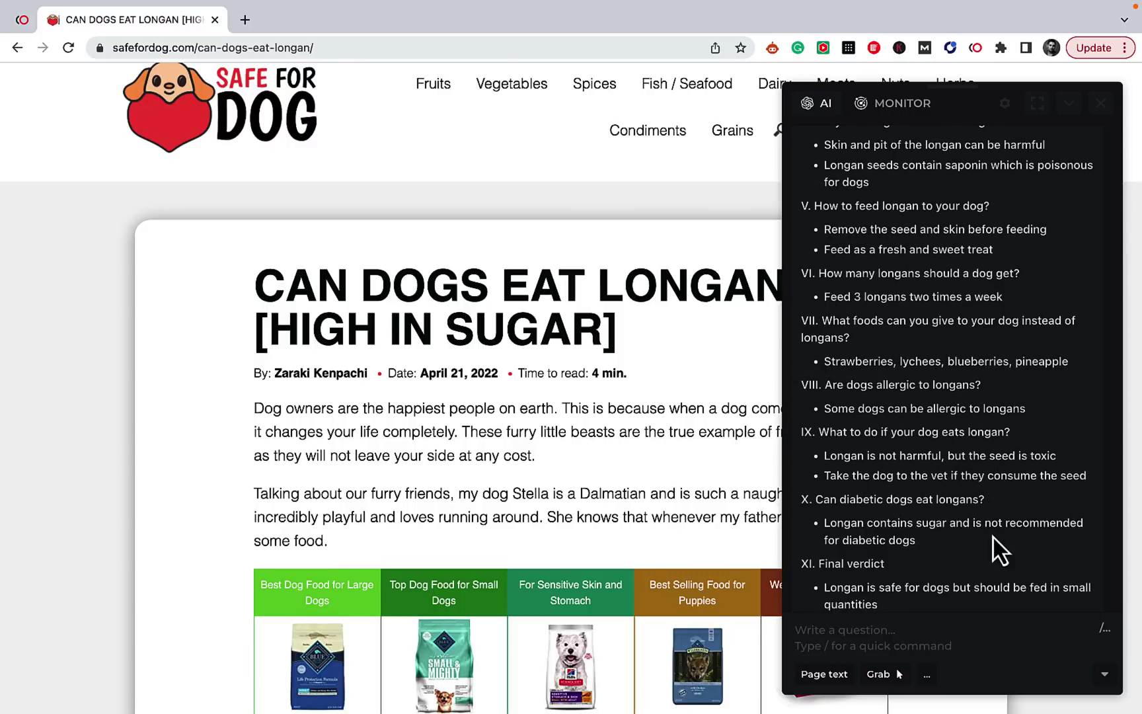
scroll(991, 548, "down", 2)
scroll(569, 450, "down", 15)
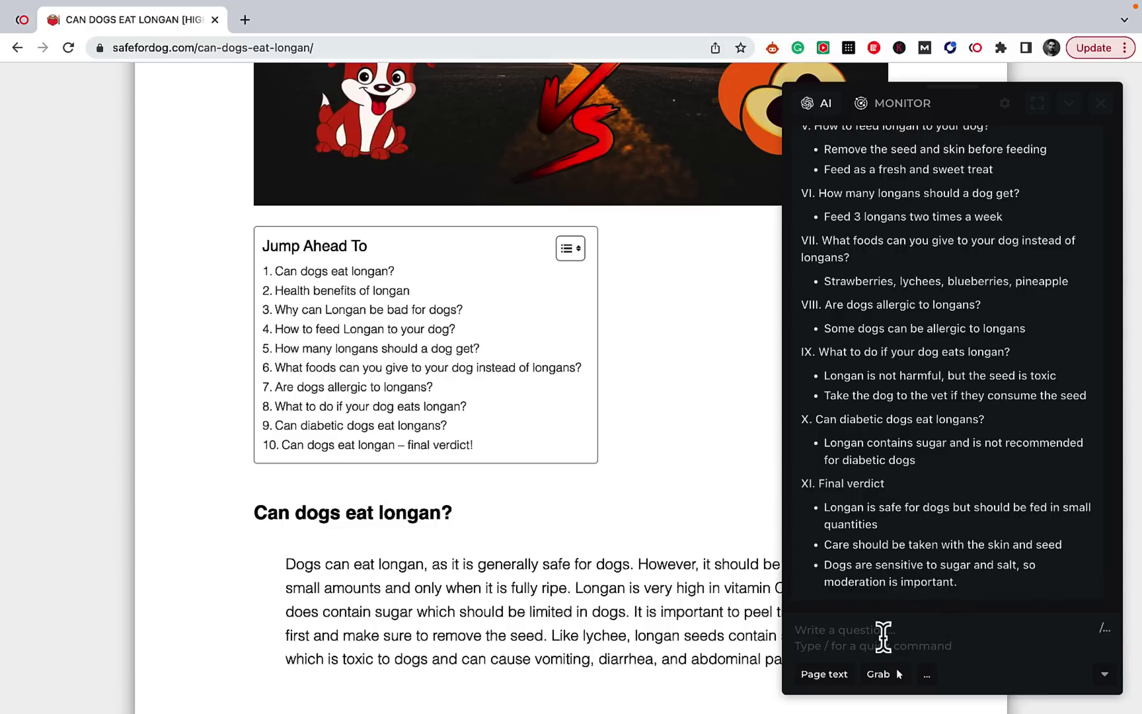
Ask HARPA to write an article based on the above outline and look over the conversation.
left_click(883, 636)
type("wrute an article based omn tje above outloine")
key("Return")
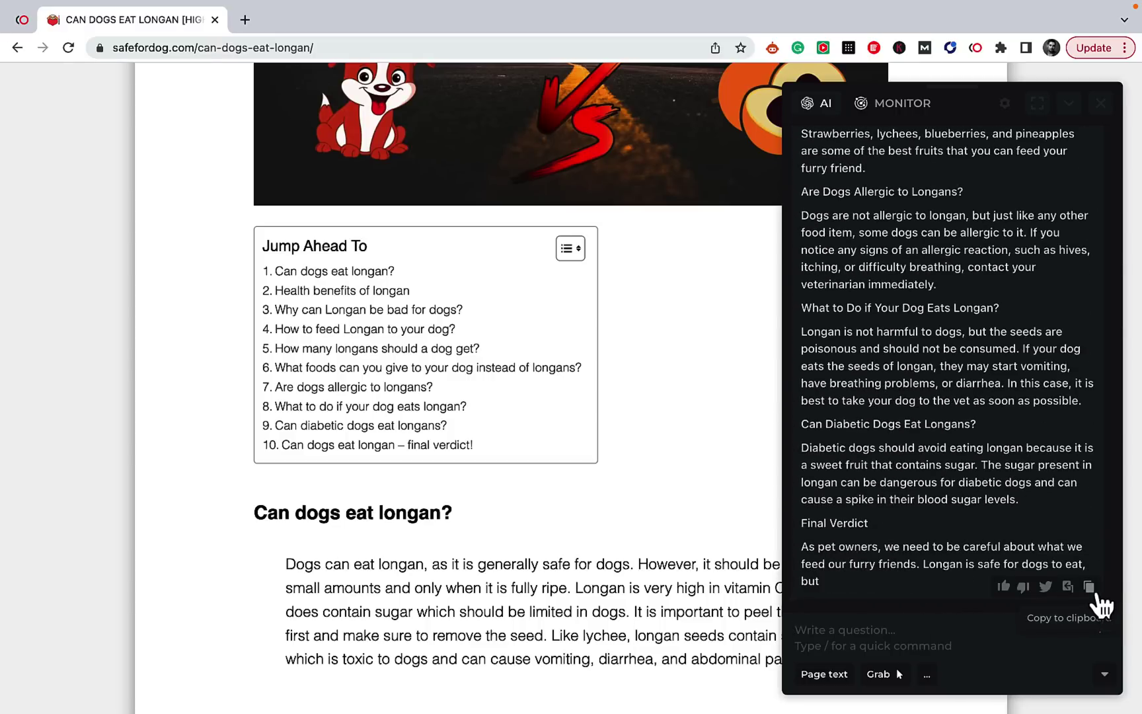
scroll(994, 469, "down", 10)
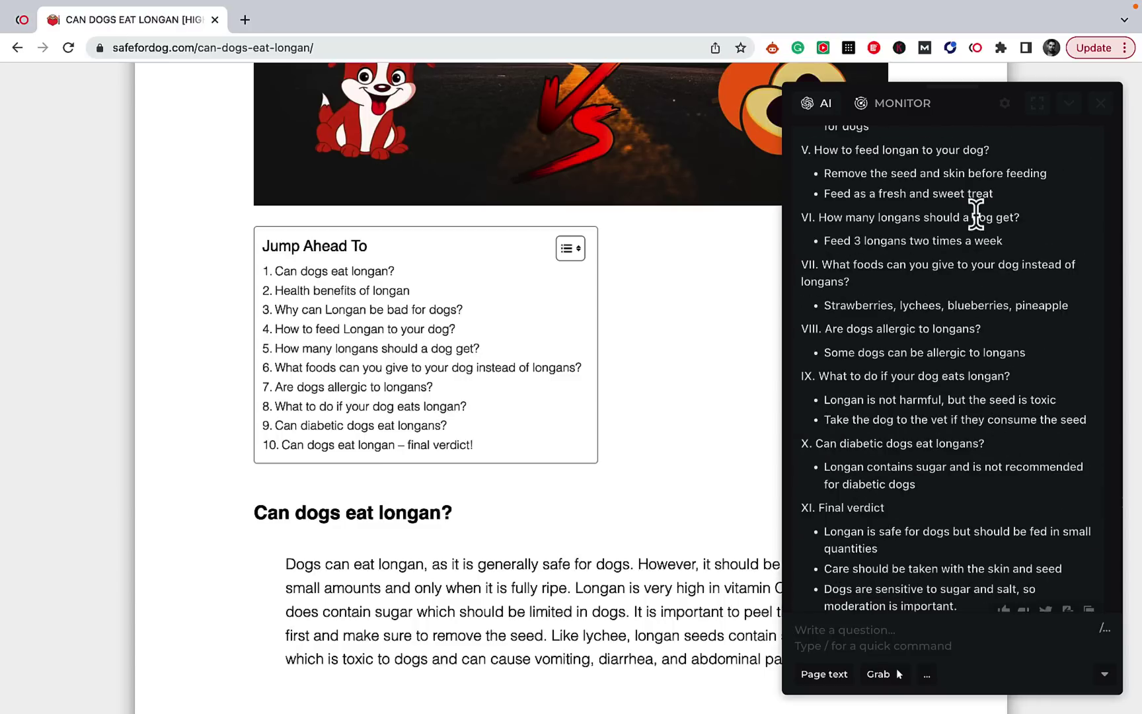
Examine the preferred ChatGPT model options in HARPA's settings, including GPT-4, and leave without choosing one.
left_click(1006, 106)
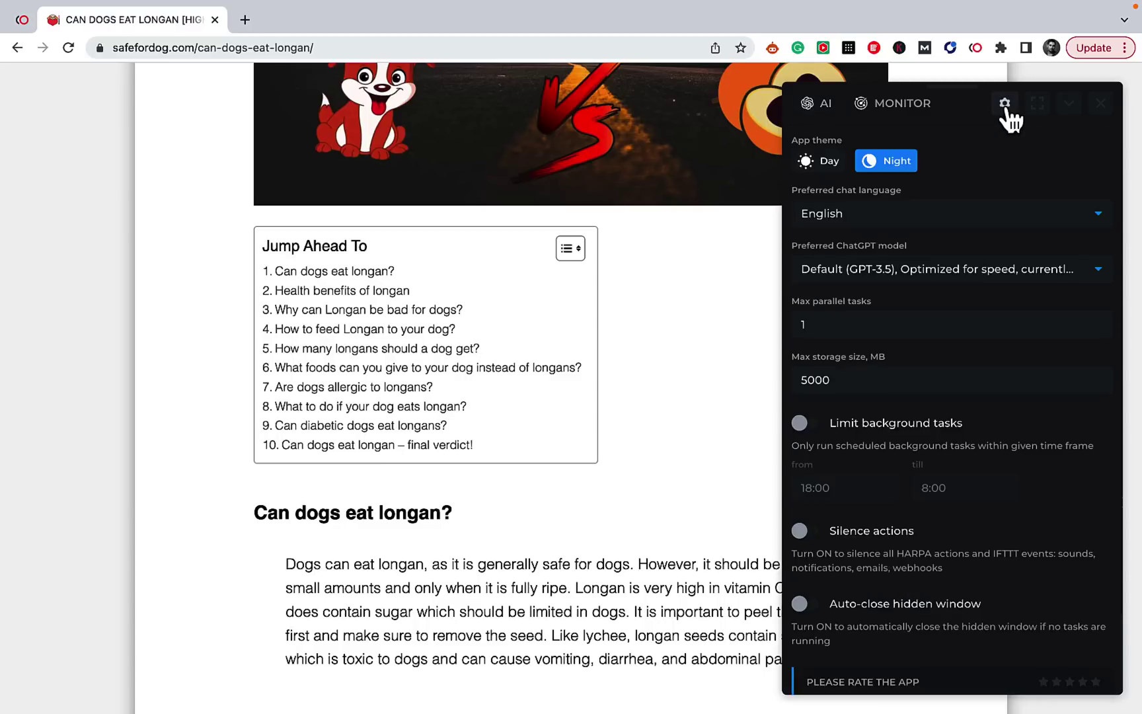
left_click(1072, 271)
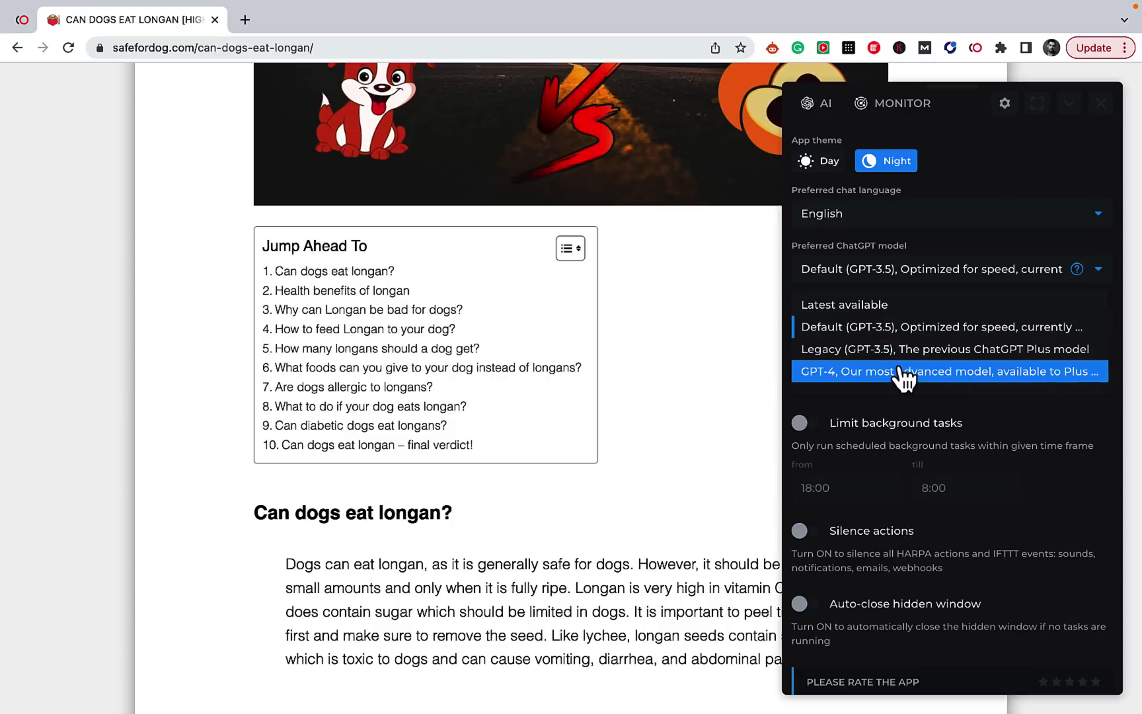
scroll(928, 361, "down", 1)
scroll(927, 360, "up", 1)
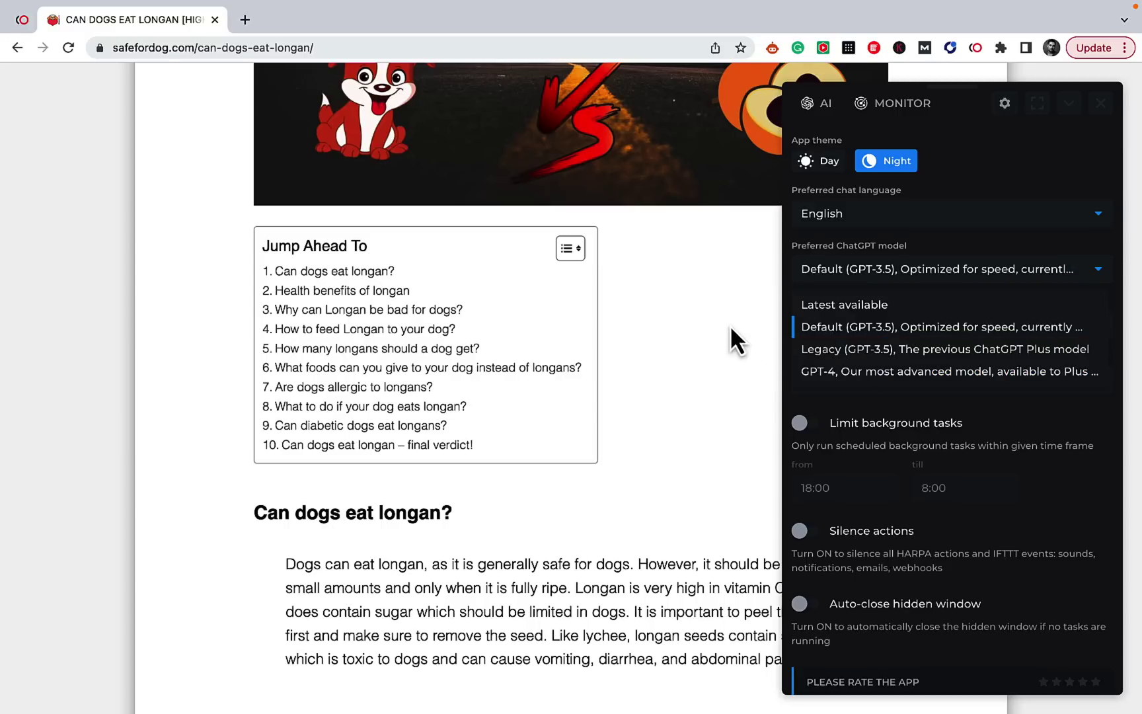
left_click(740, 377)
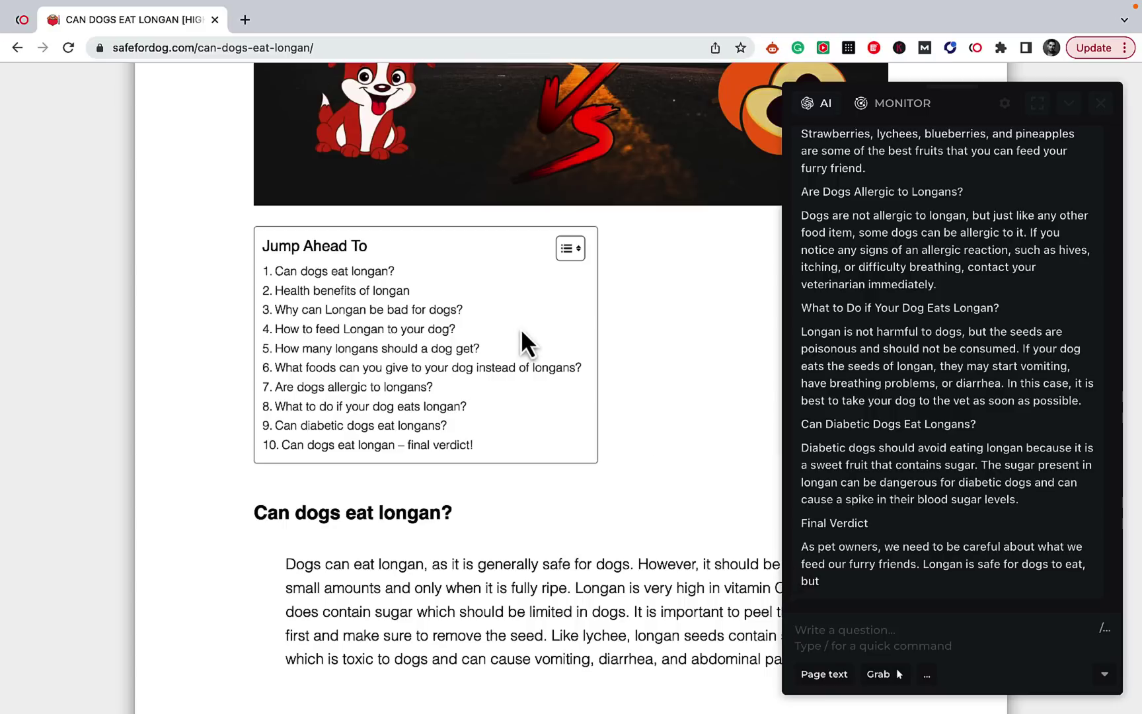
Go from the longan article to the Amazon.co.uk search results for "best crypto miners".
left_click(333, 46)
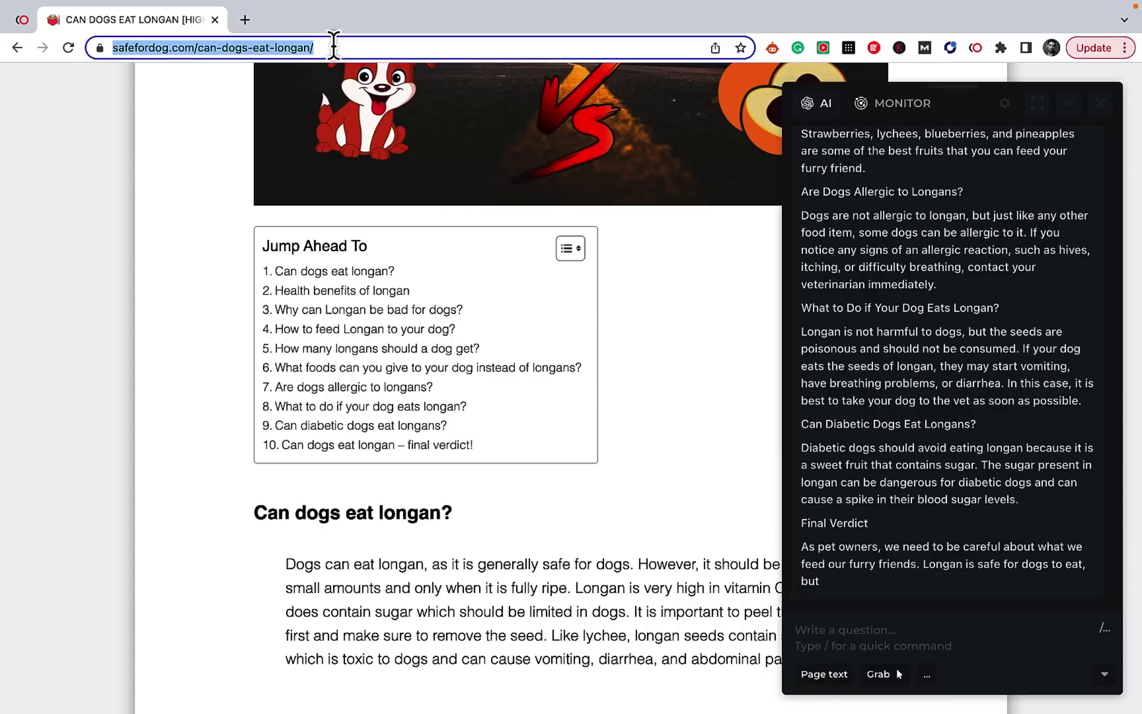
type("amazon")
left_click(677, 215)
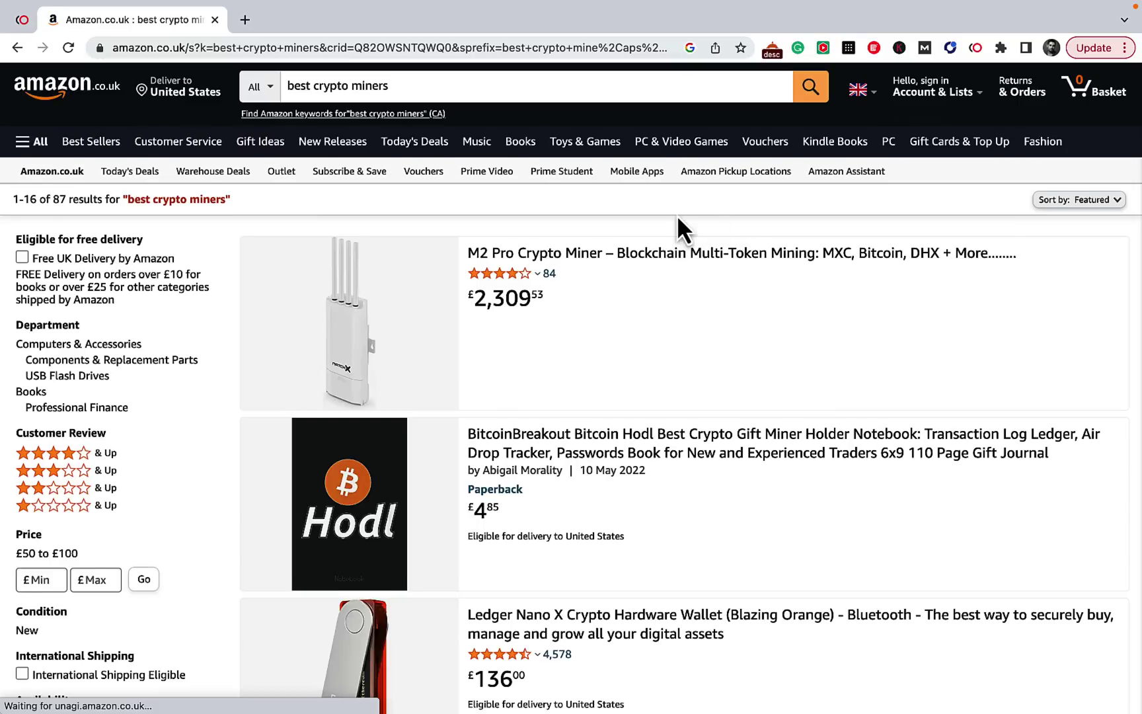
Send HARPA the prompt "create a compariosn table with name, price, specifications and reviews {{page}}" for the Amazon results page.
left_click(975, 48)
left_click(832, 628)
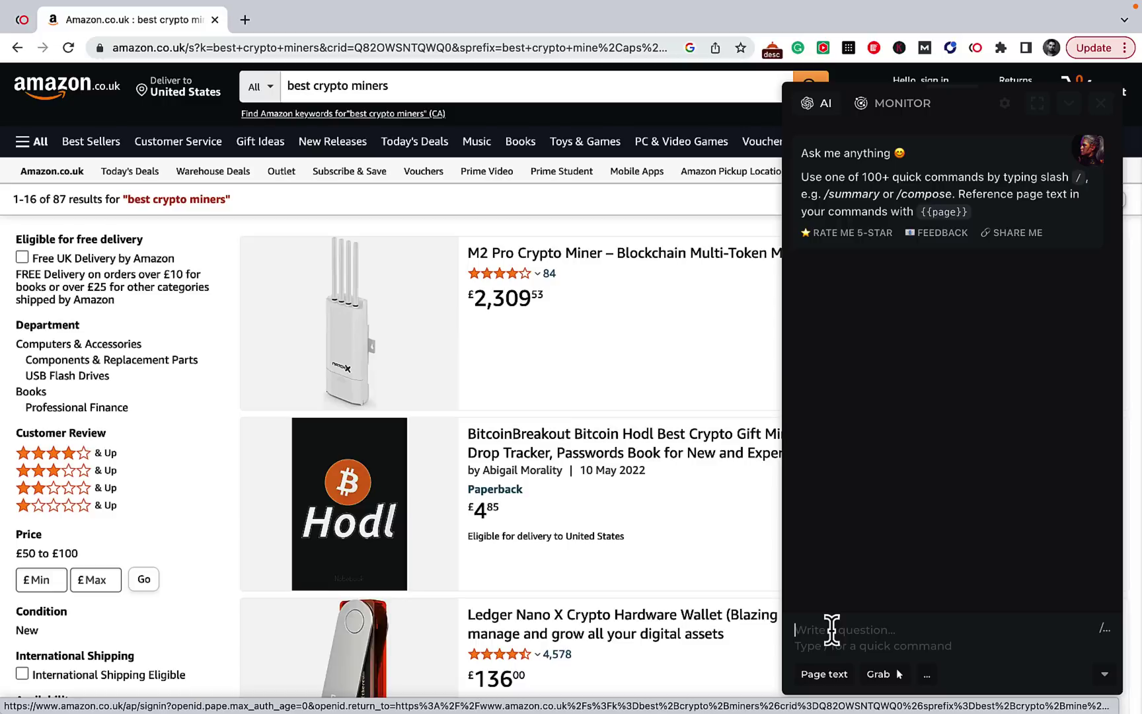
type("create a compariosn table with name, p")
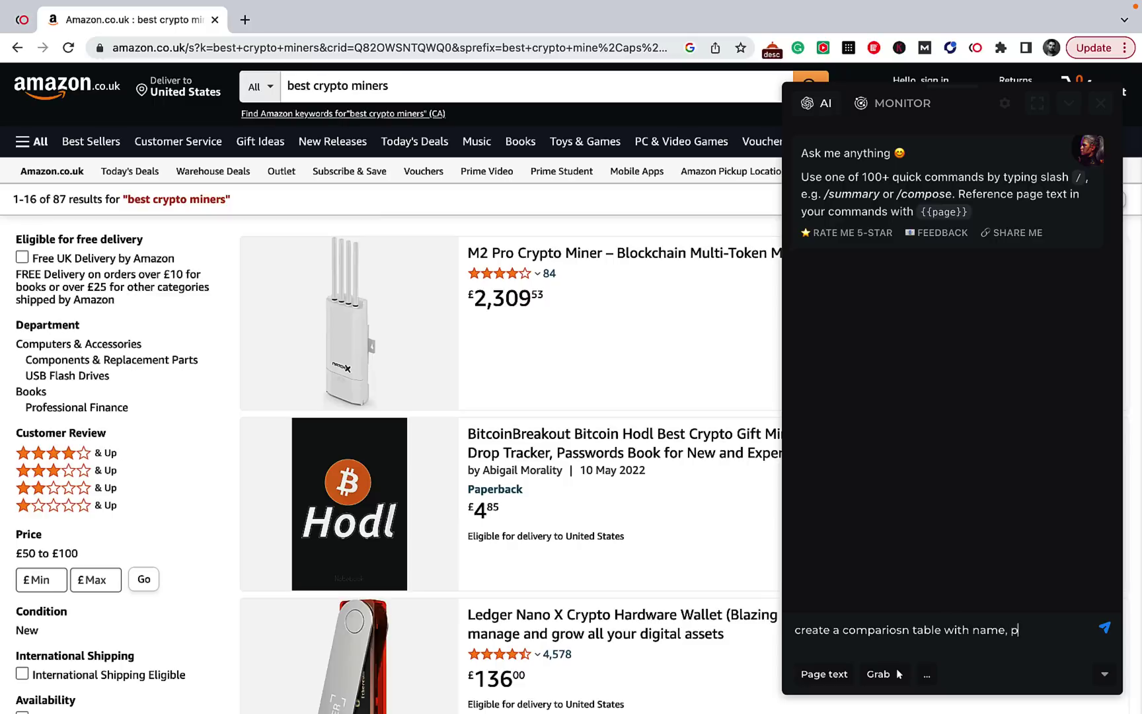
type("rice, specifications and reviews")
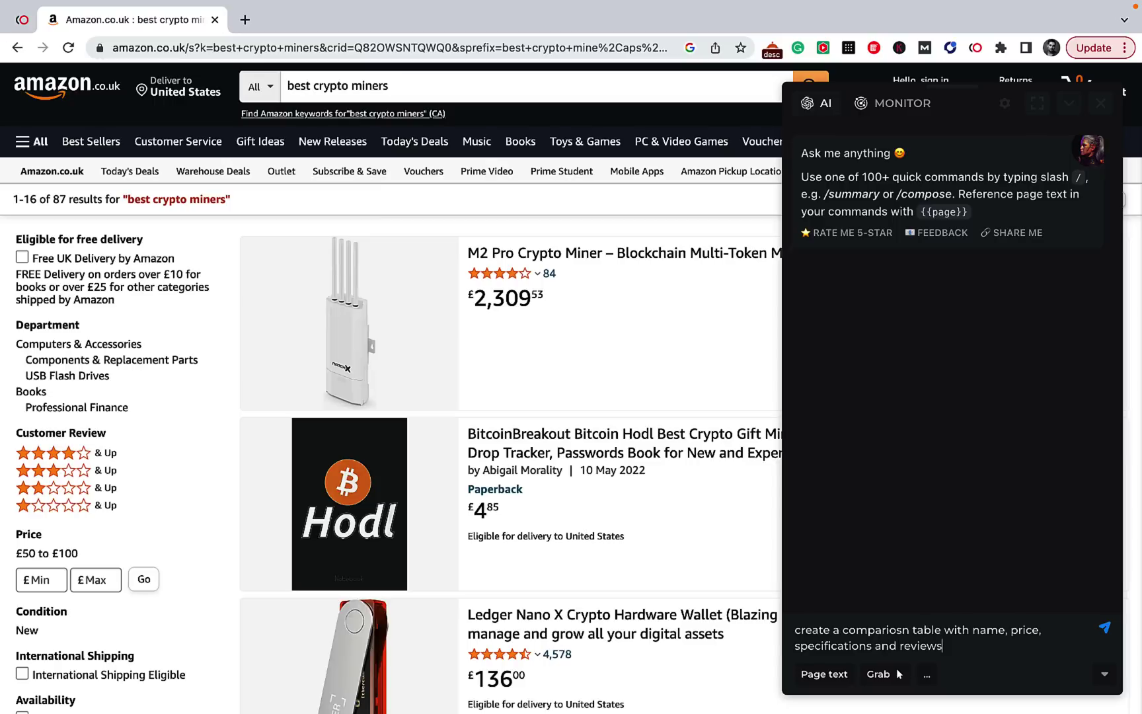
left_click(820, 675)
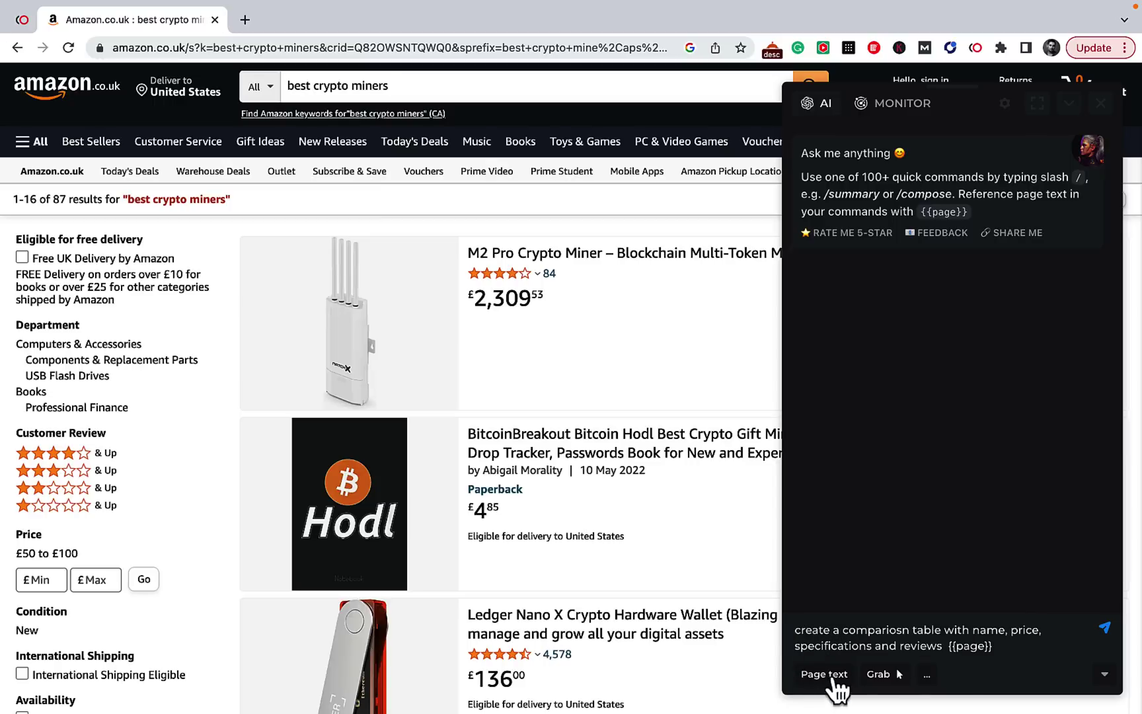
left_click(1106, 628)
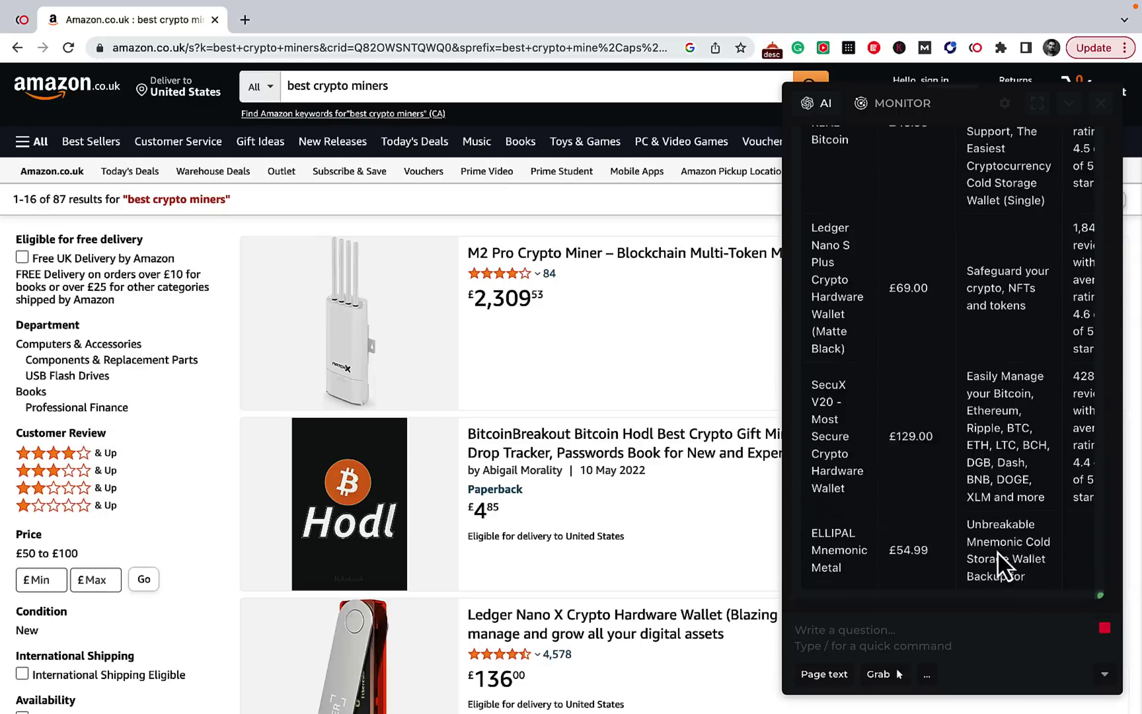
Review the generated comparison table from its first row and compare its products with the Amazon listings.
scroll(975, 479, "up", 3)
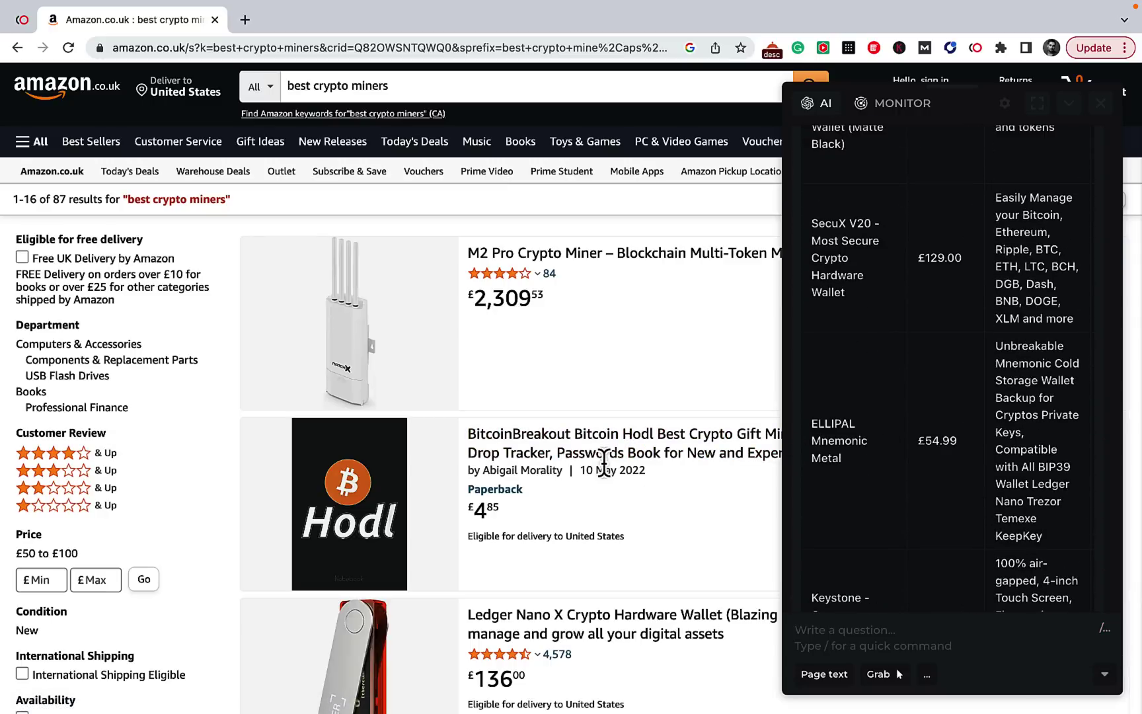
scroll(882, 462, "up", 10)
scroll(886, 466, "up", 4)
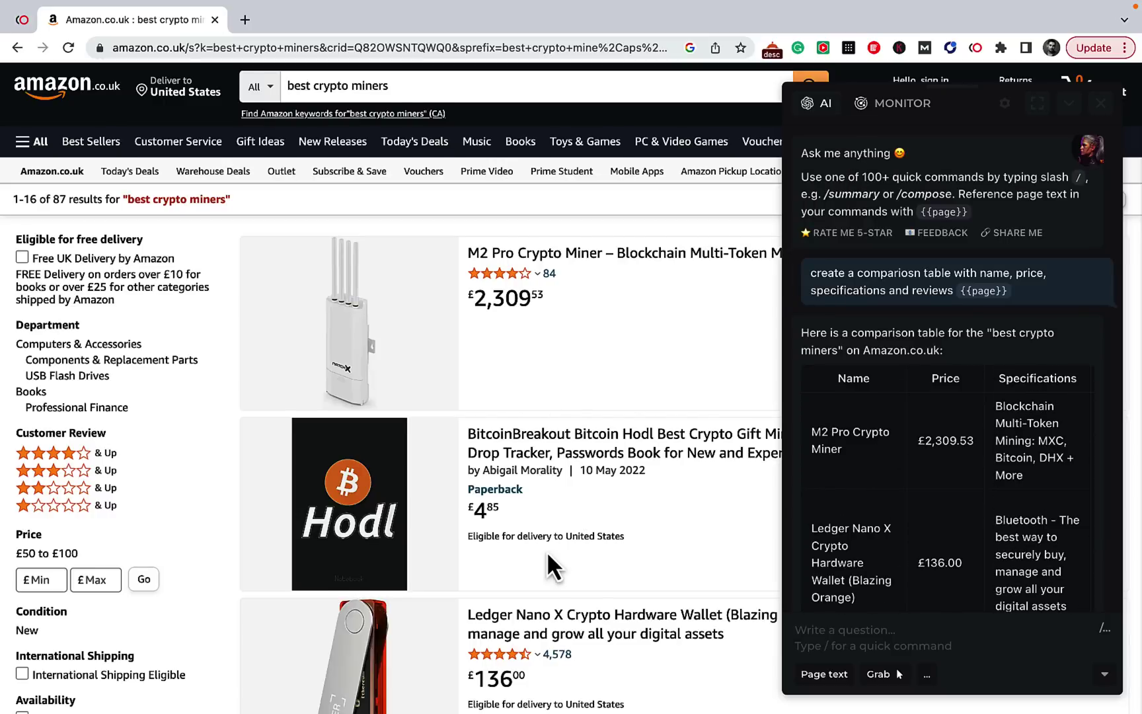
scroll(547, 553, "down", 1)
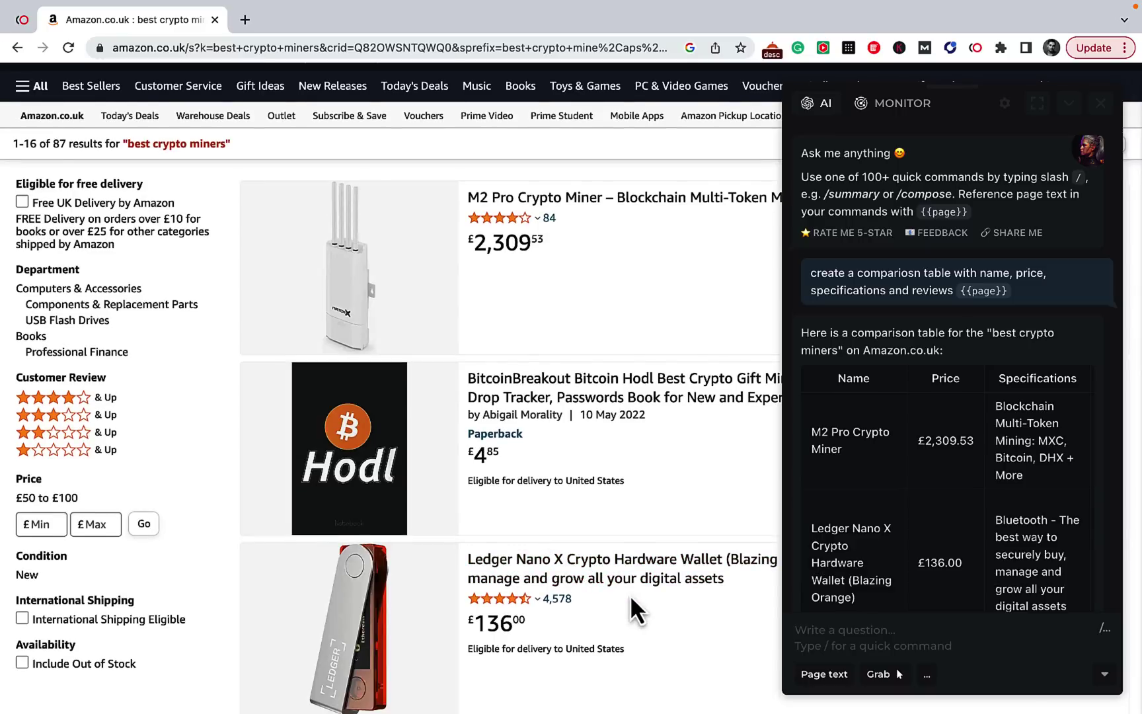
scroll(632, 602, "down", 4)
scroll(631, 602, "down", 2)
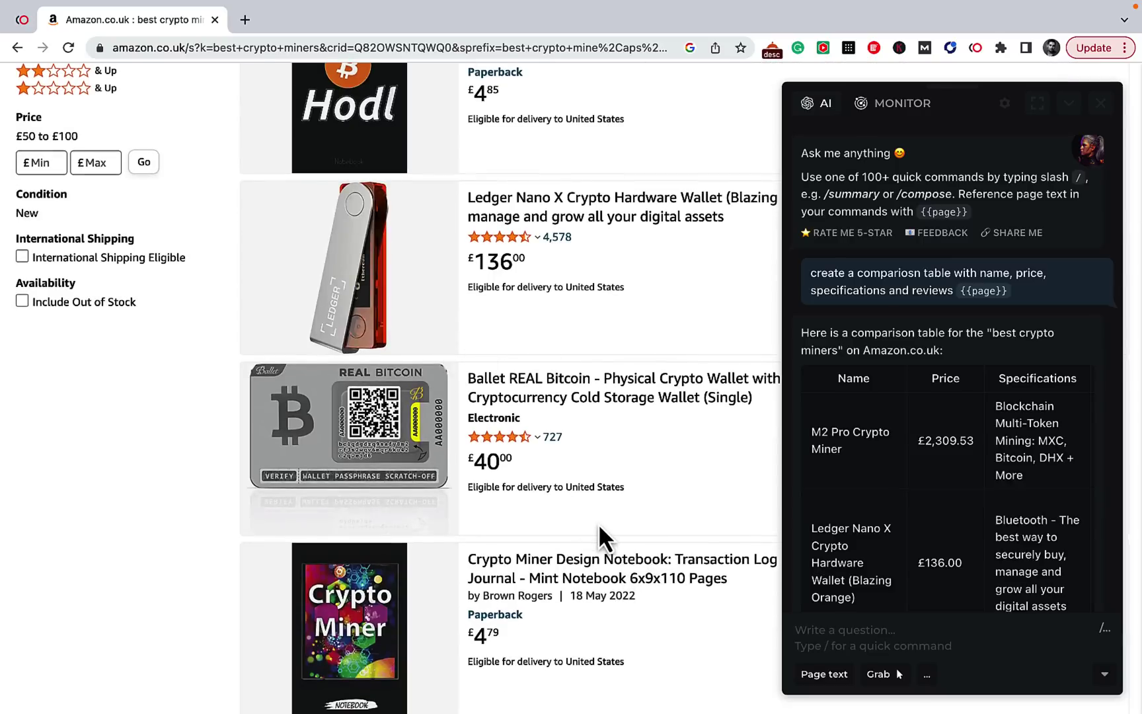
scroll(624, 589, "up", 7)
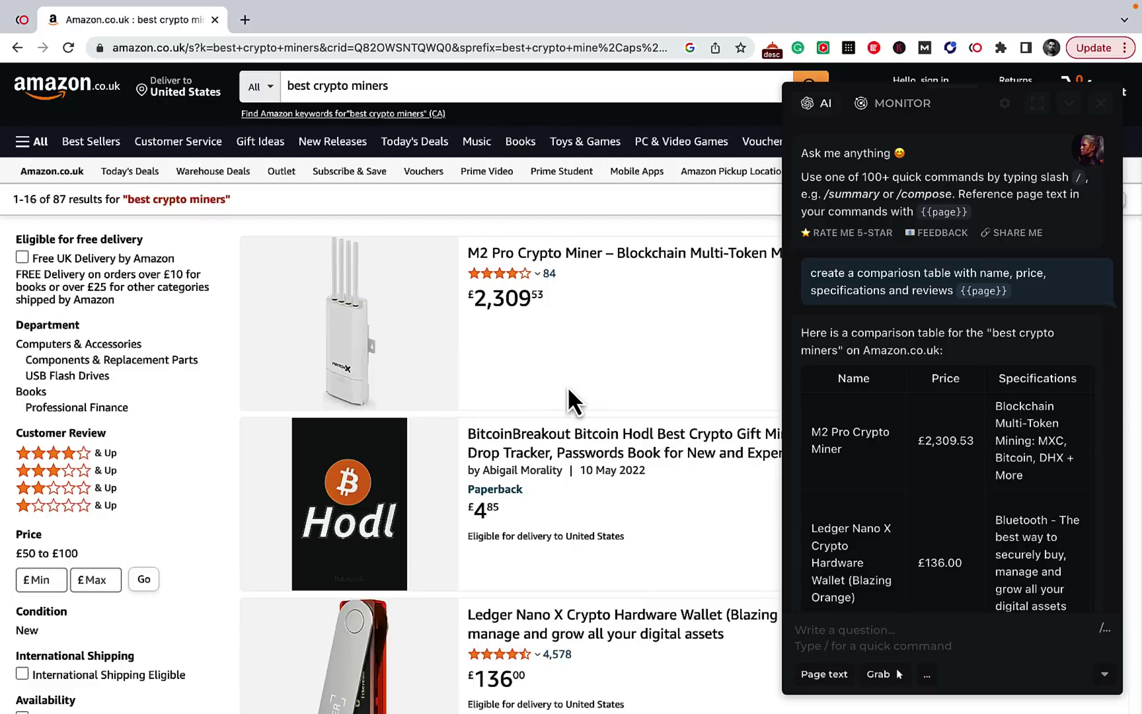
scroll(985, 398, "down", 3)
scroll(984, 397, "up", 3)
Open the M2 Pro Crypto Miner listing and run HARPA's Data command to extract the page's details into a Key and Value table.
left_click(530, 258)
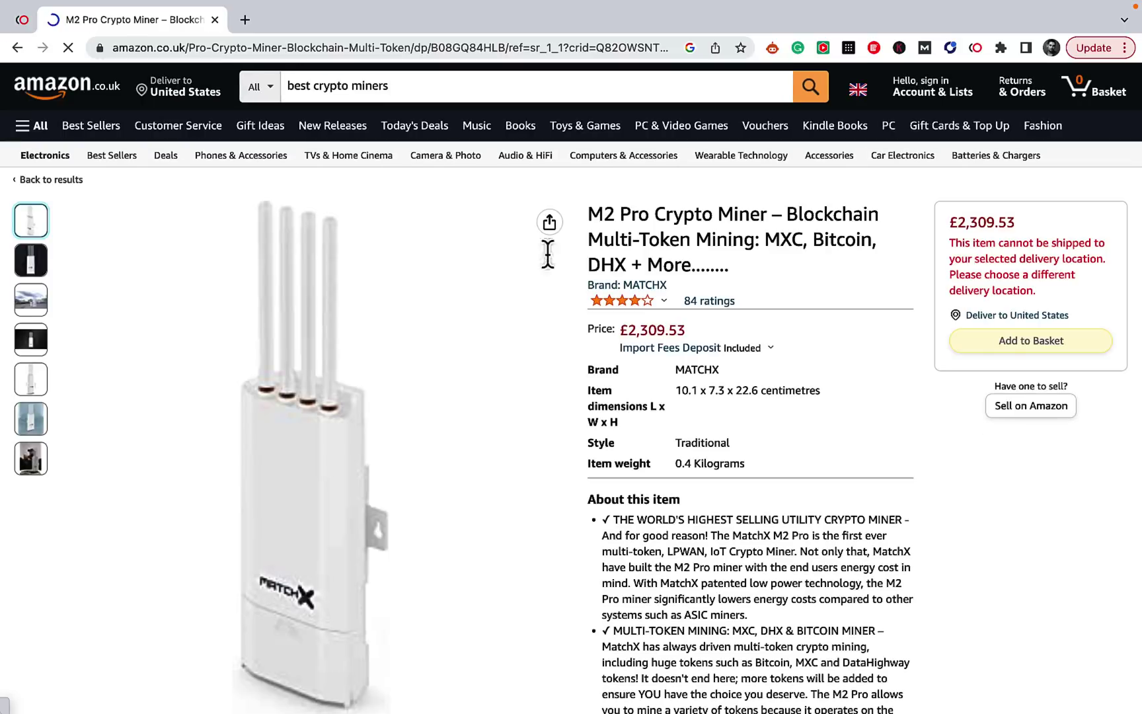
left_click(976, 48)
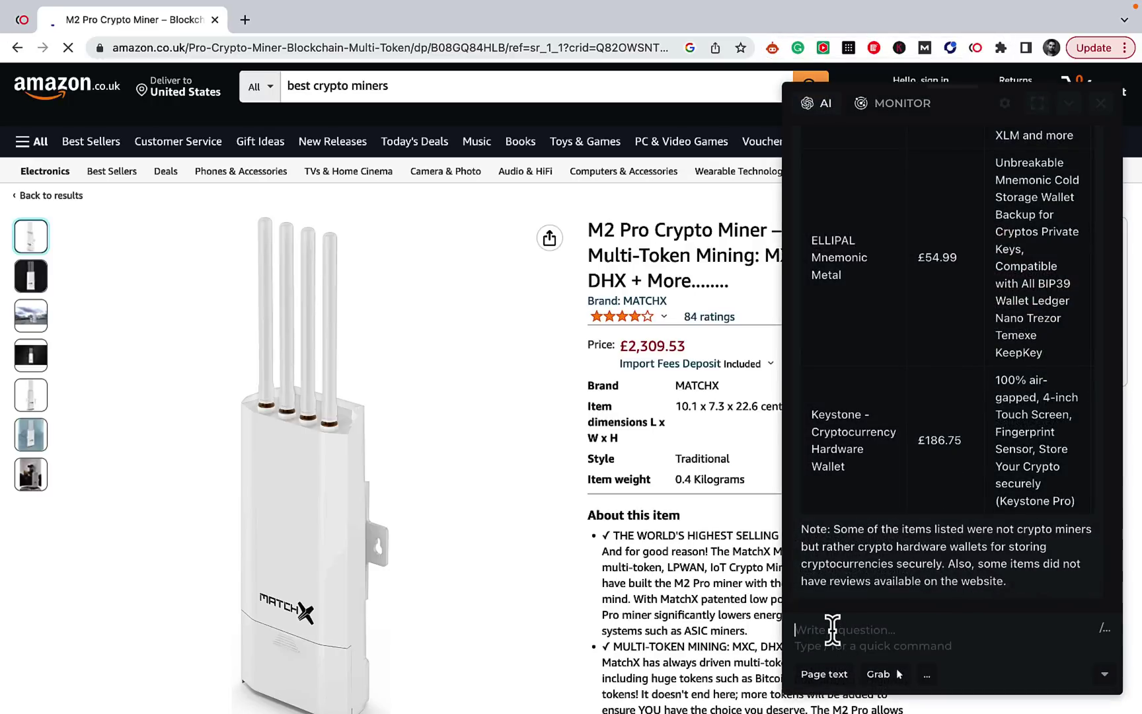
left_click(832, 630)
type("/data")
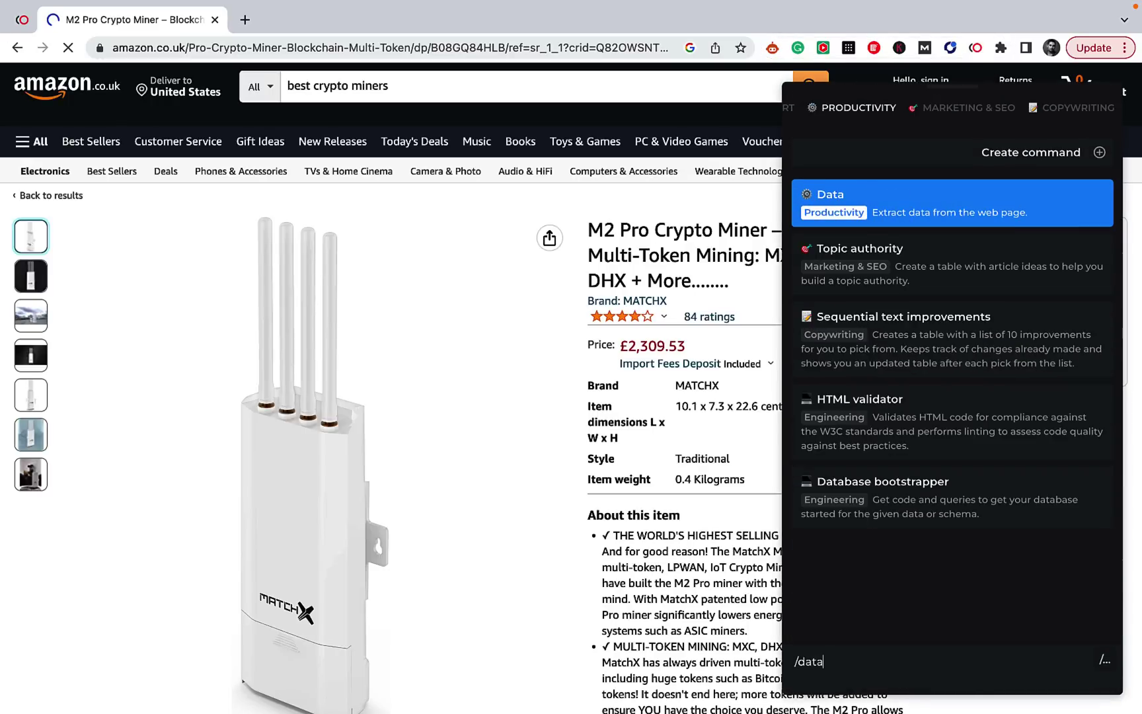
left_click(973, 225)
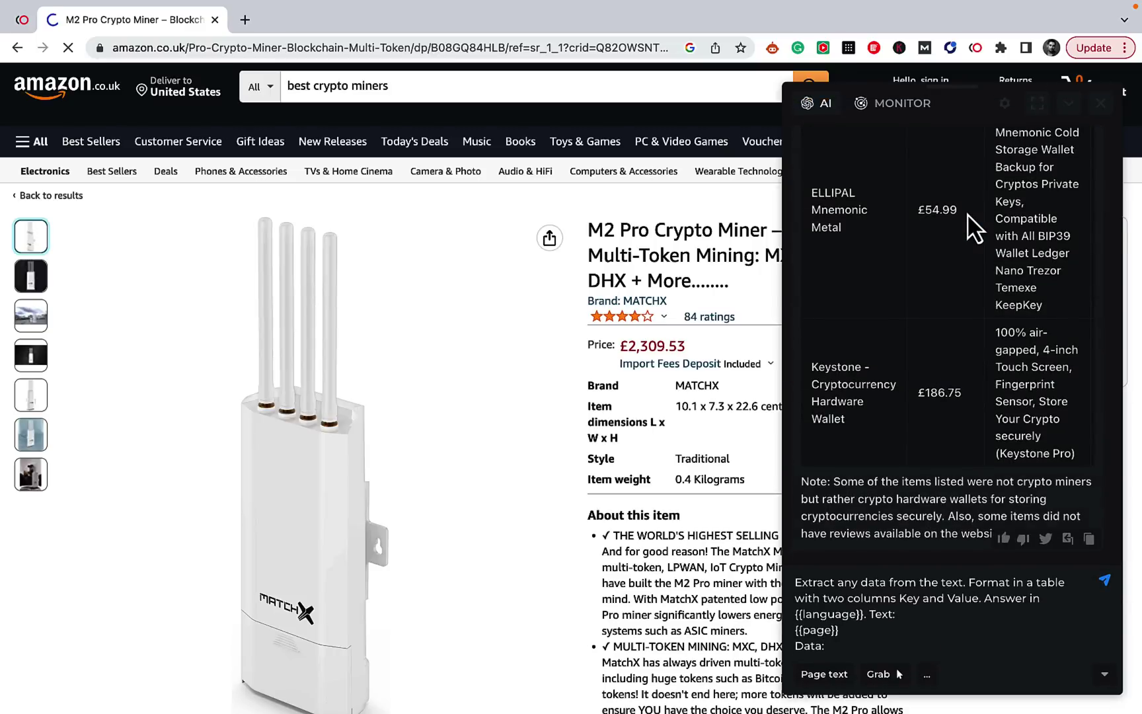
left_click(896, 670)
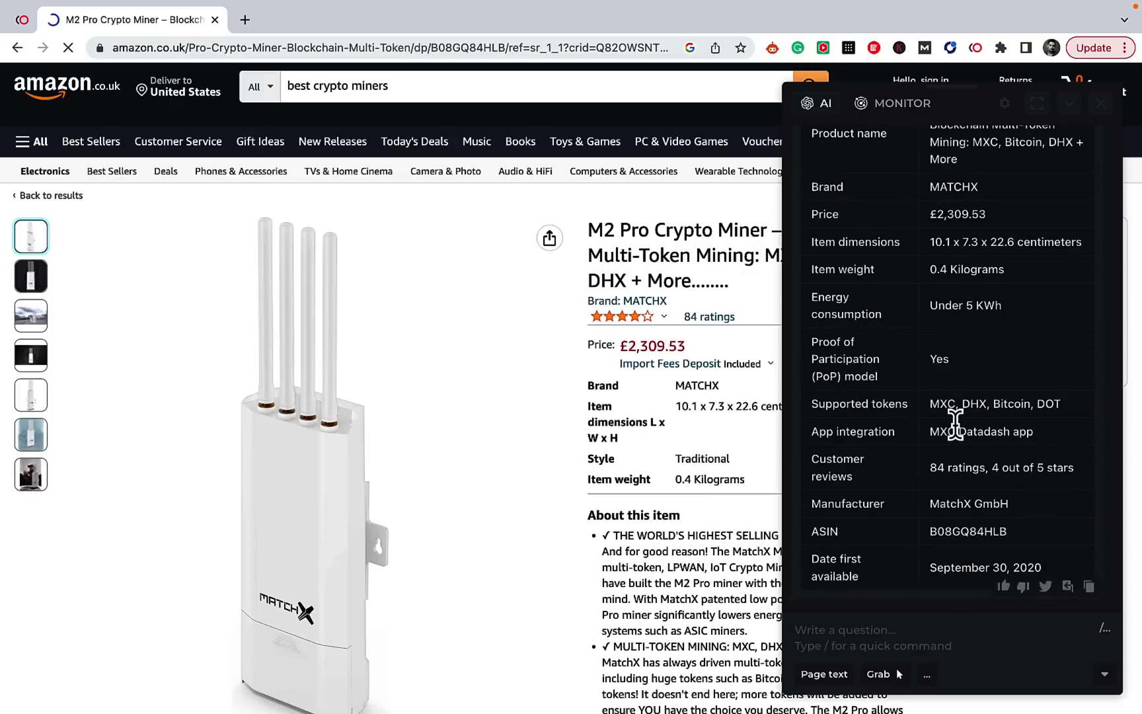
Examine the extracted Key and Value table for the crypto miner, from product name to date first available.
scroll(955, 427, "up", 2)
scroll(963, 442, "up", 1)
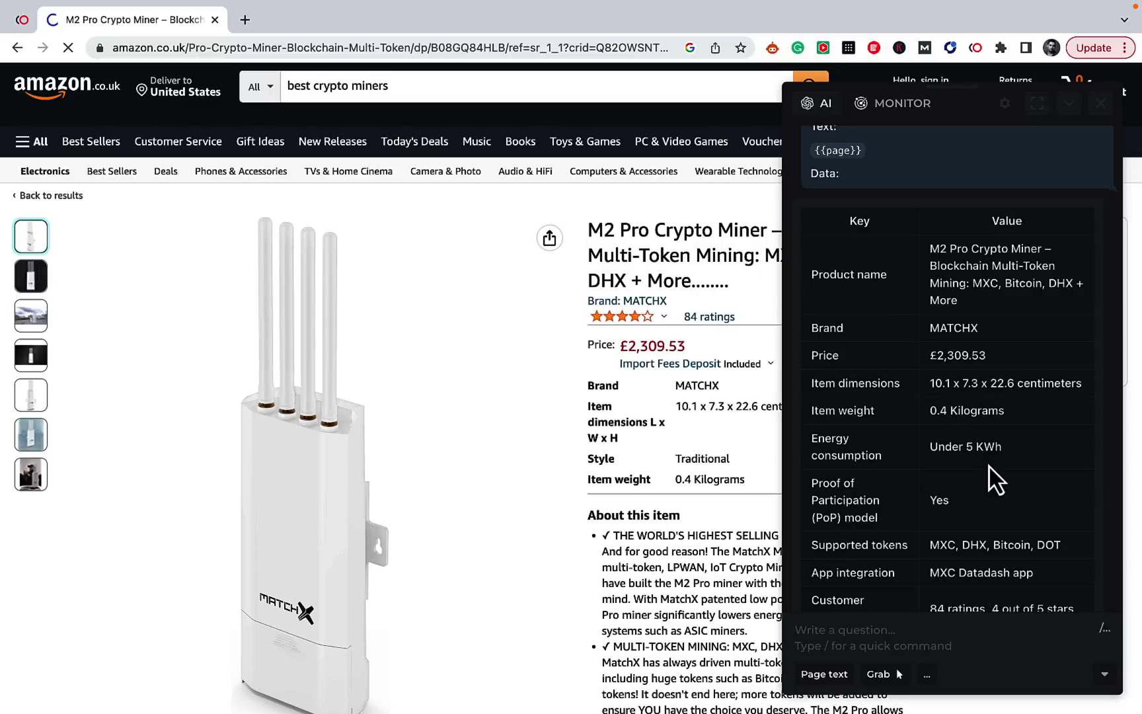
scroll(1011, 509, "down", 3)
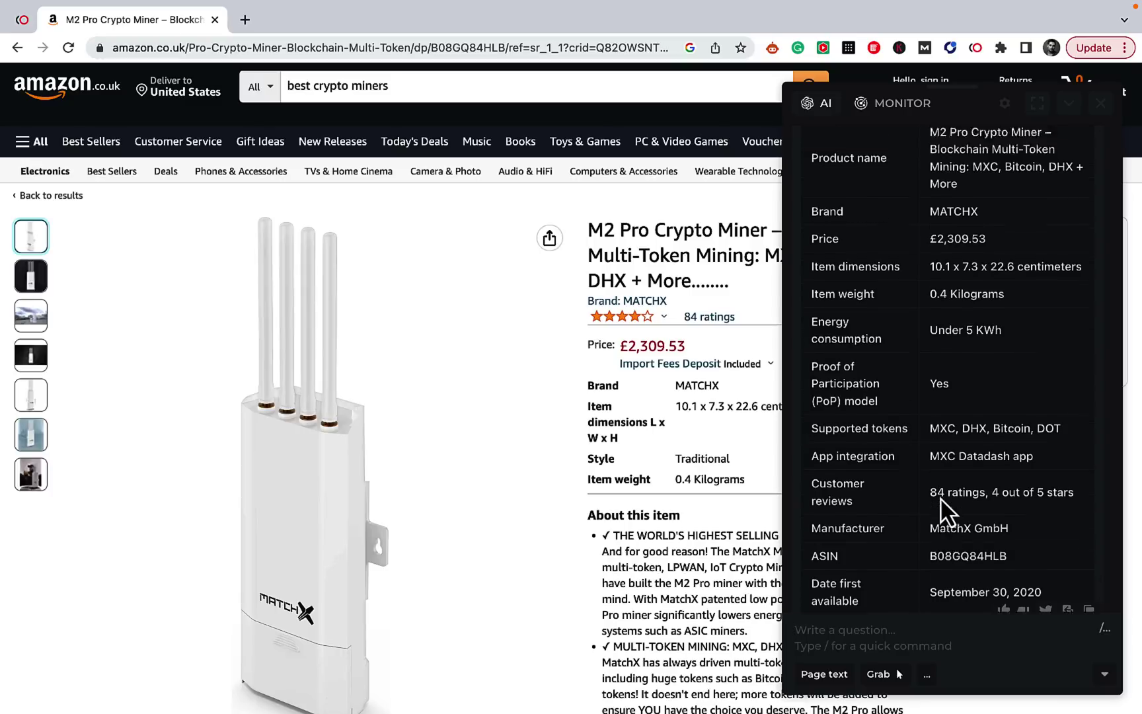
scroll(945, 510, "up", 3)
scroll(947, 510, "up", 3)
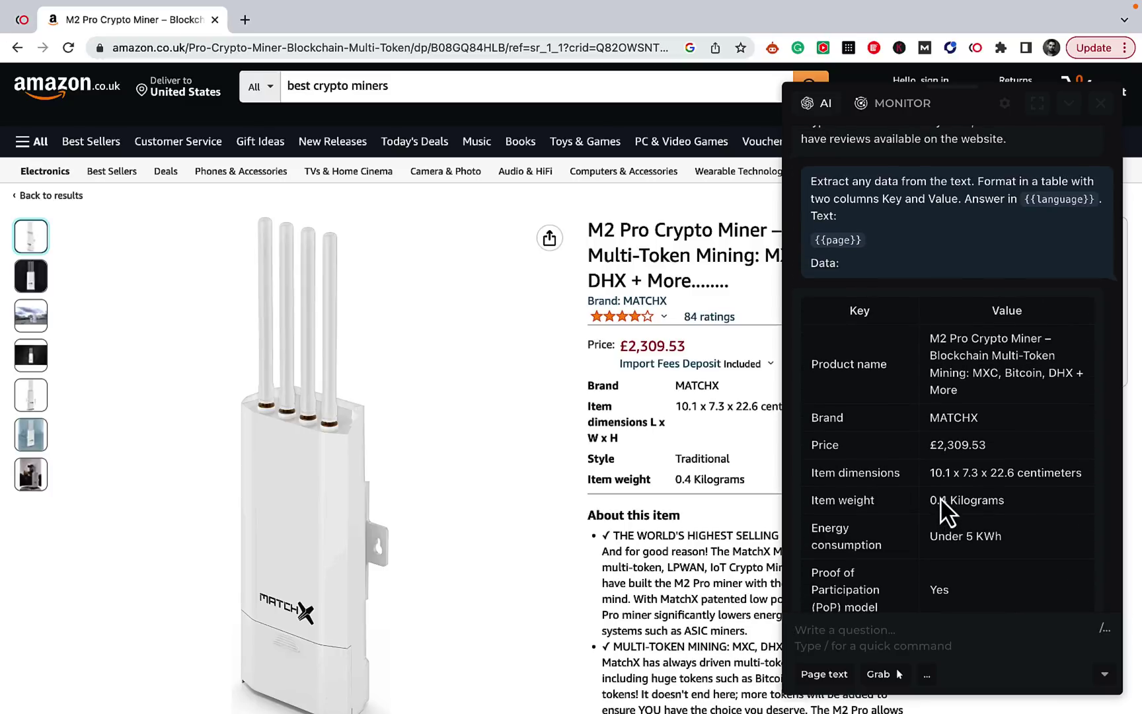
scroll(945, 509, "up", 5)
scroll(945, 509, "down", 10)
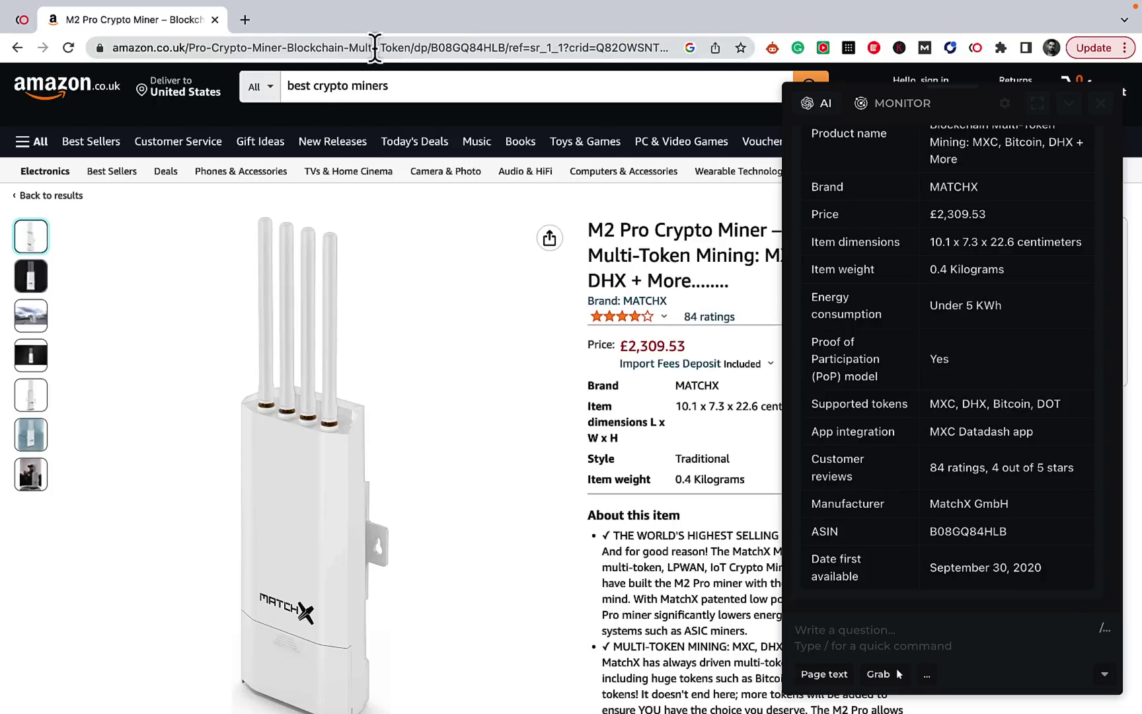
Search Google for "how to manifesta car" and look over the results.
left_click(377, 50)
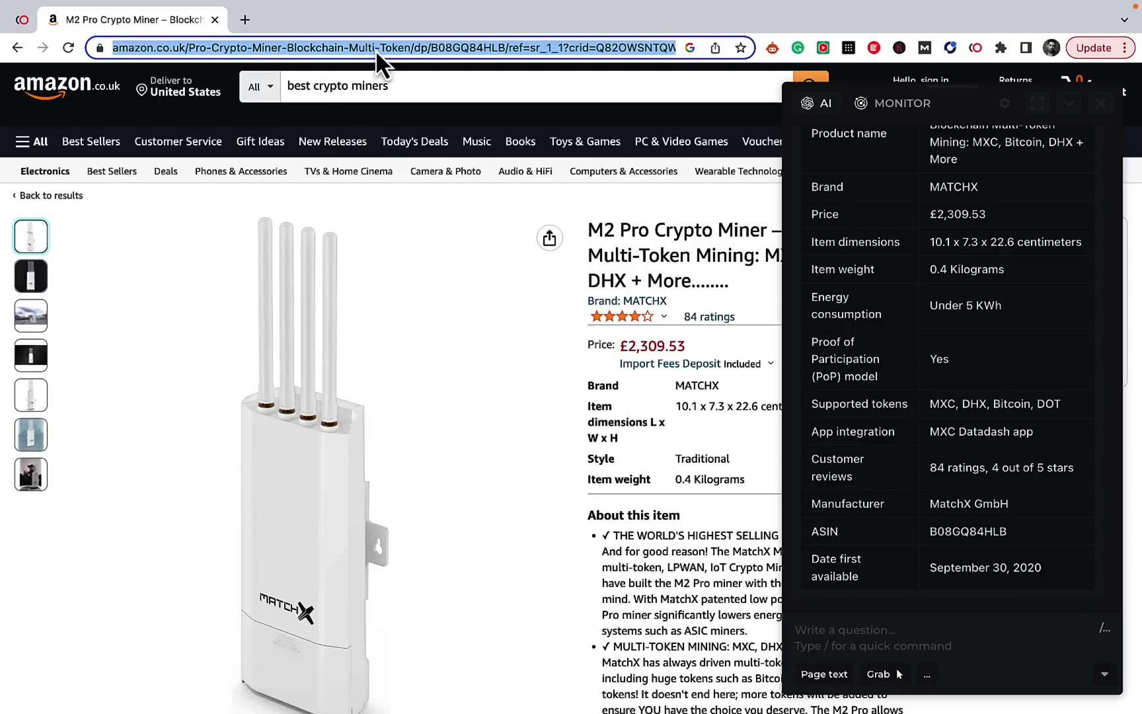
type("g")
key("BackSpace")
type("how to ")
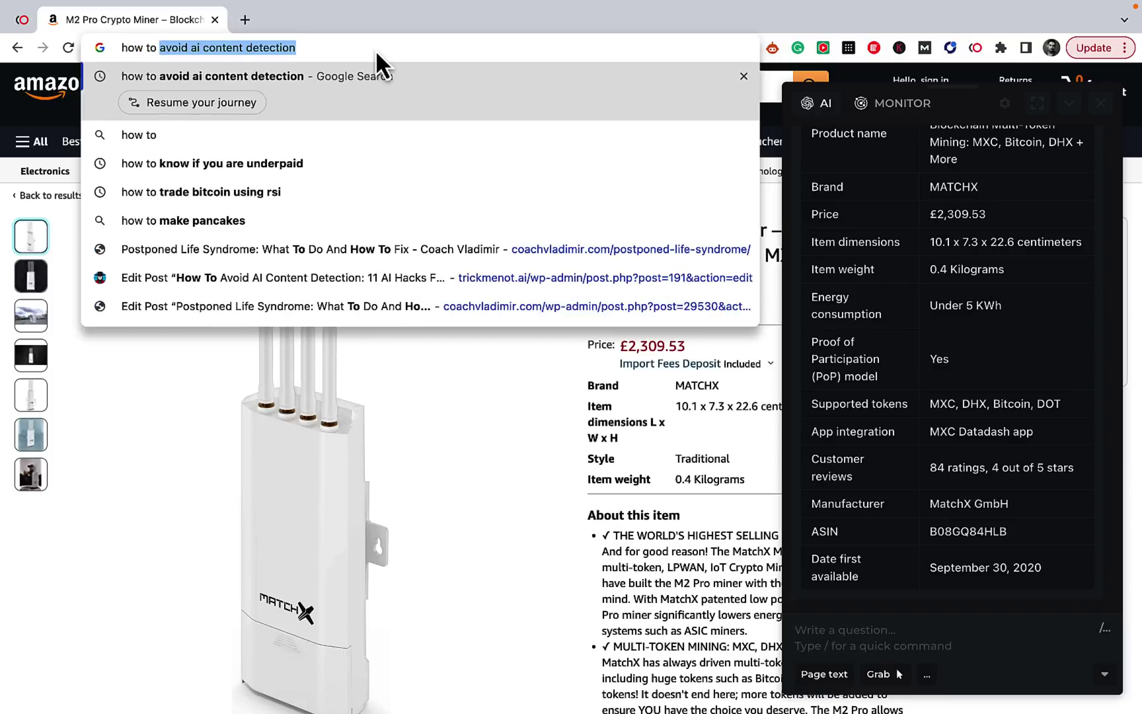
type("manifesta car")
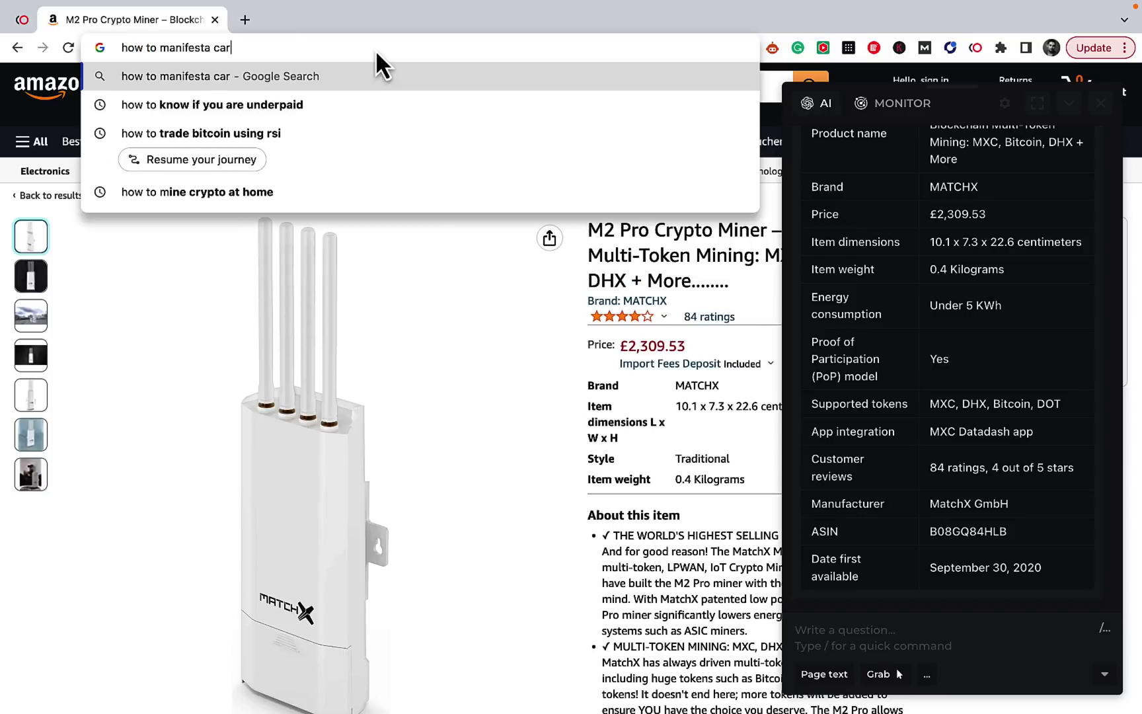
key("Return")
scroll(278, 318, "down", 5)
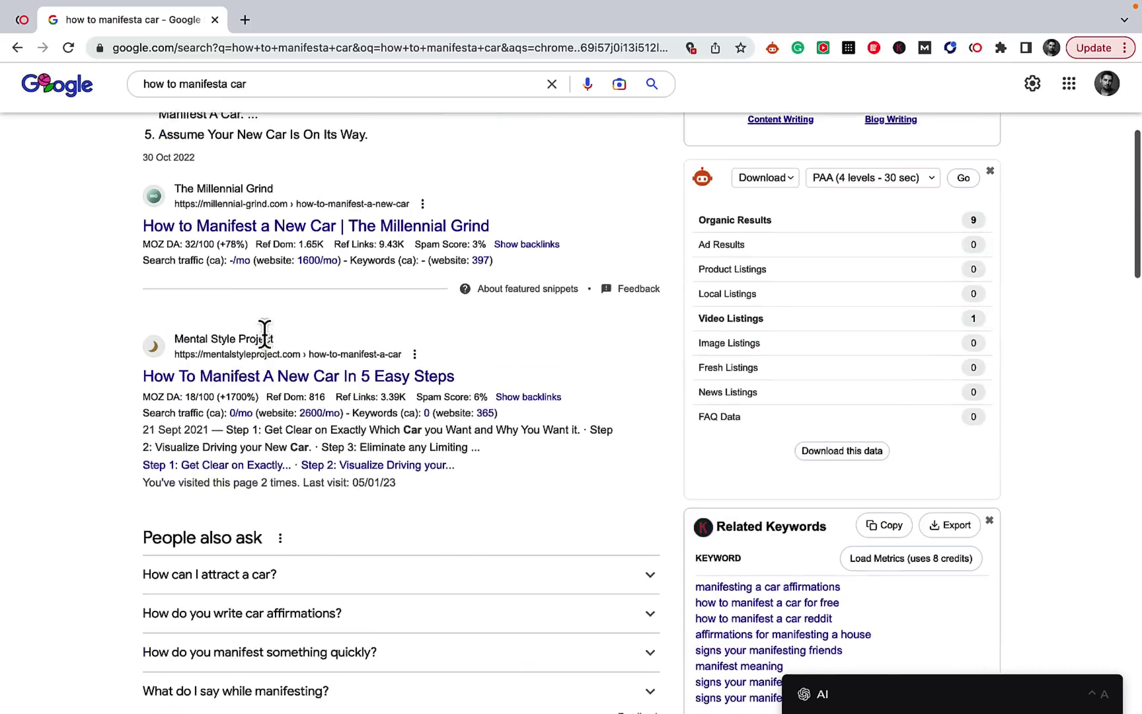
scroll(265, 331, "up", 3)
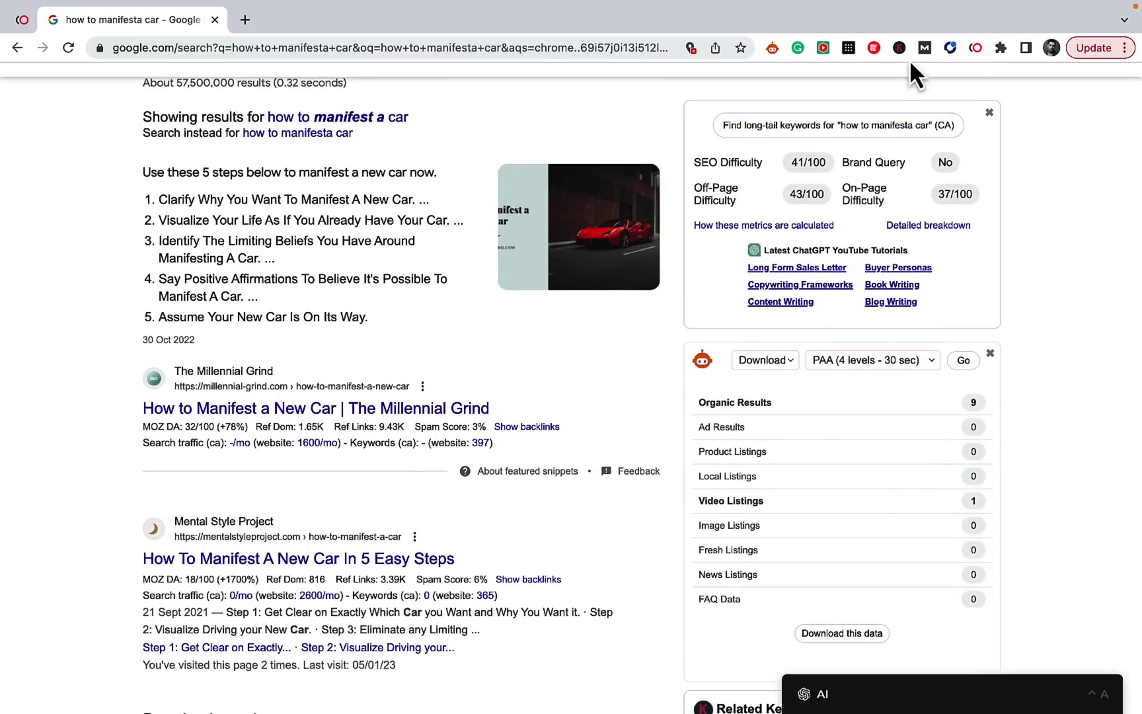
Send HARPA the prompt "grab top-10 titles from {{page}}" for the Google results page.
left_click(977, 49)
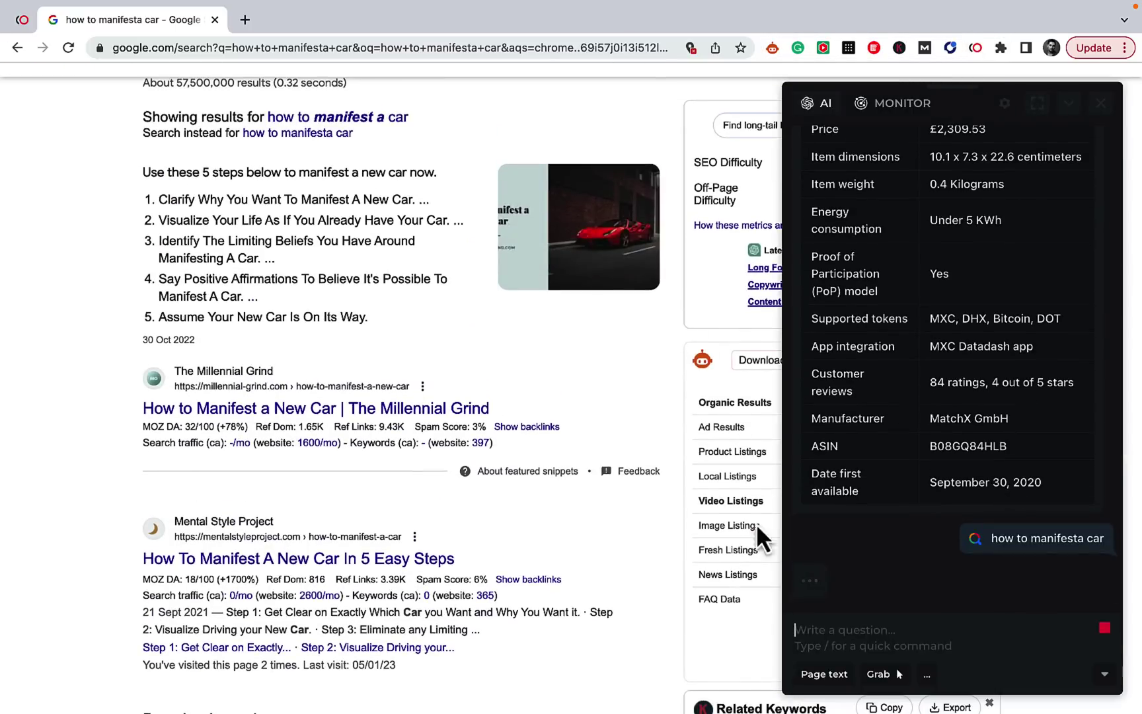
left_click(821, 622)
type("grab top-10 titles from")
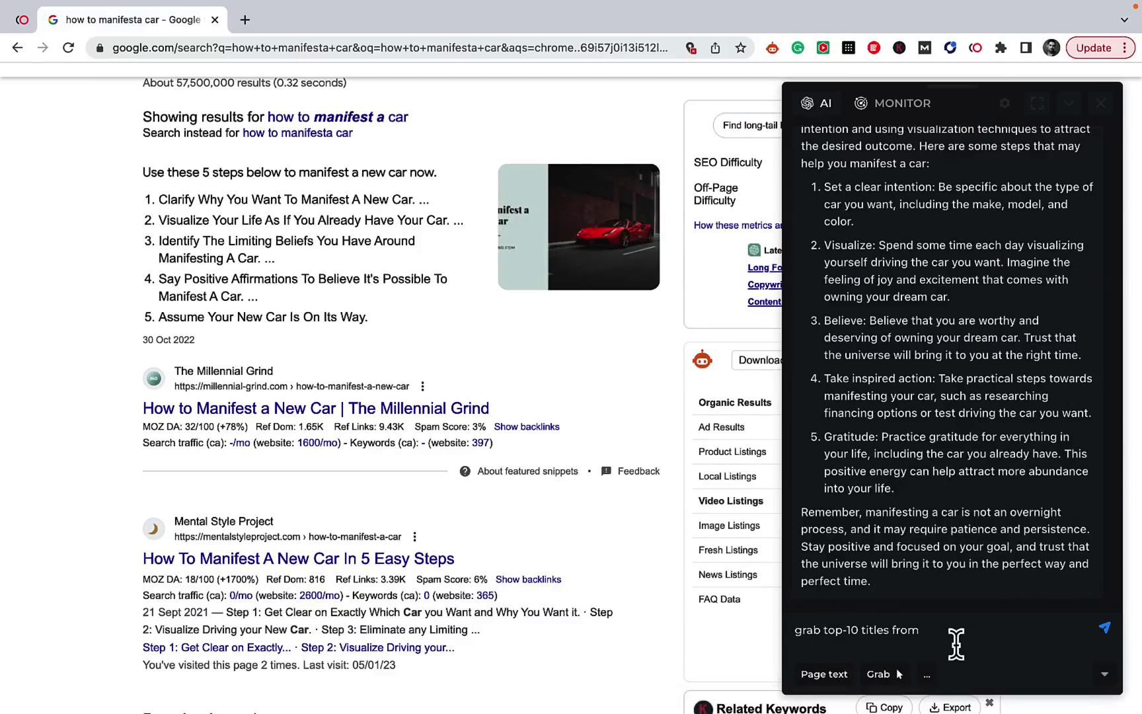
left_click(822, 674)
left_click(1104, 628)
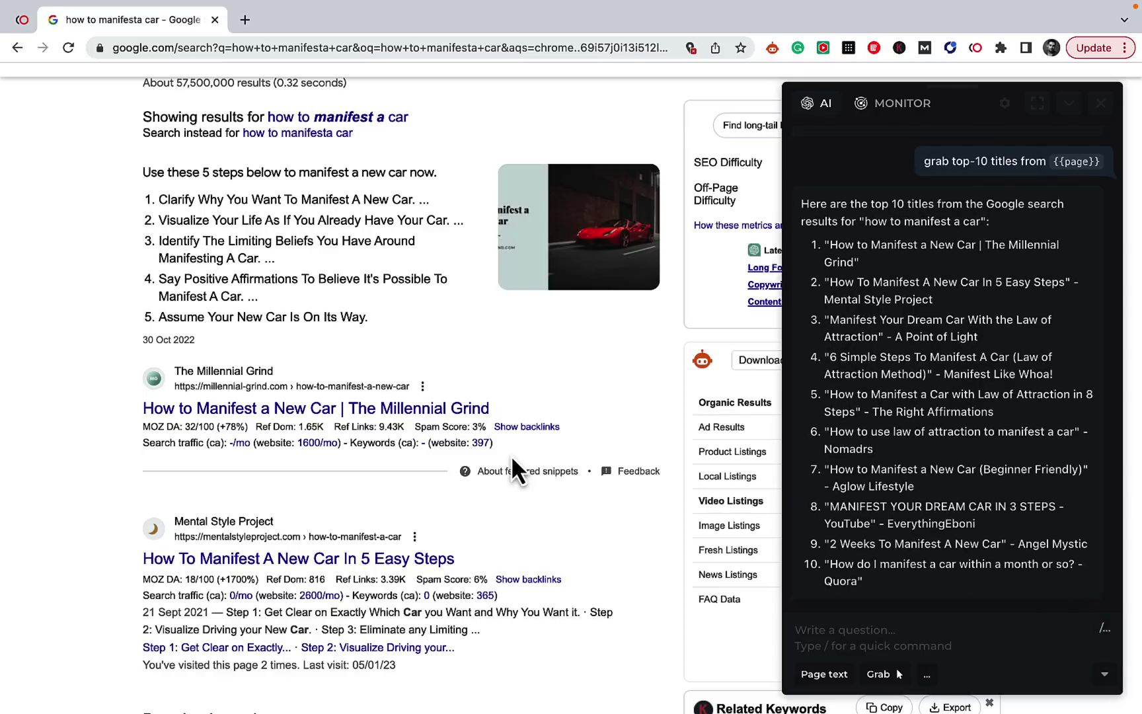
Compare HARPA's list of ten titles with the Google results, highlighting the Mental Style Project title in the list.
mouse_move(870, 272)
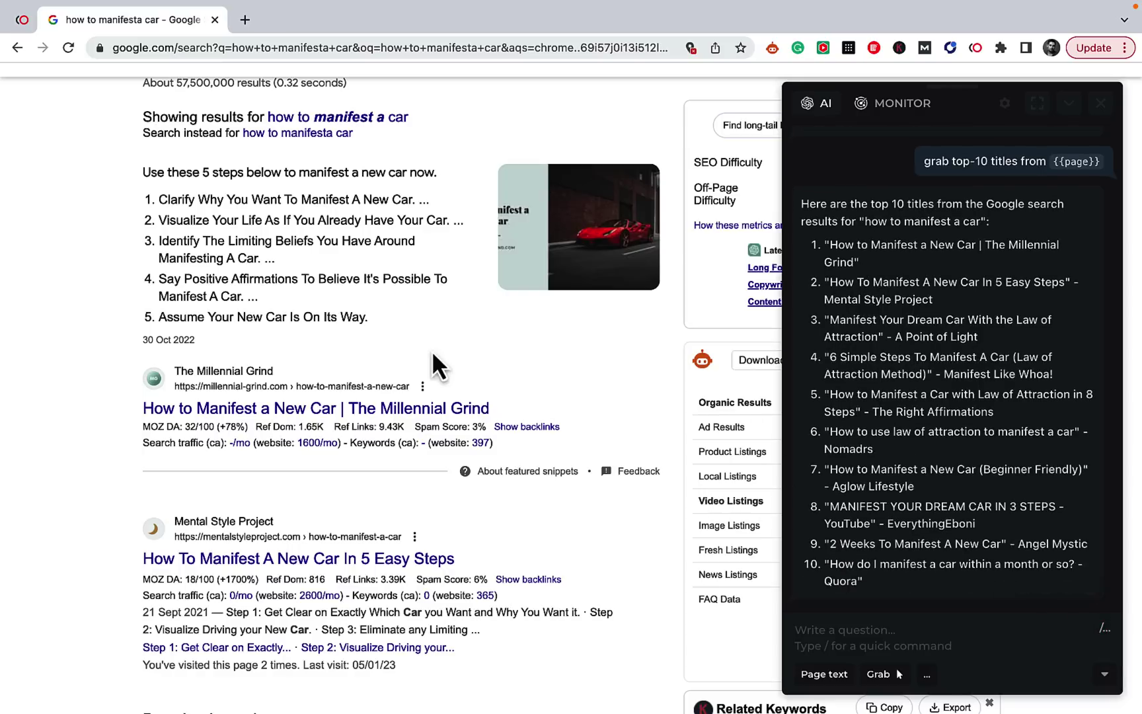
scroll(304, 420, "up", 3)
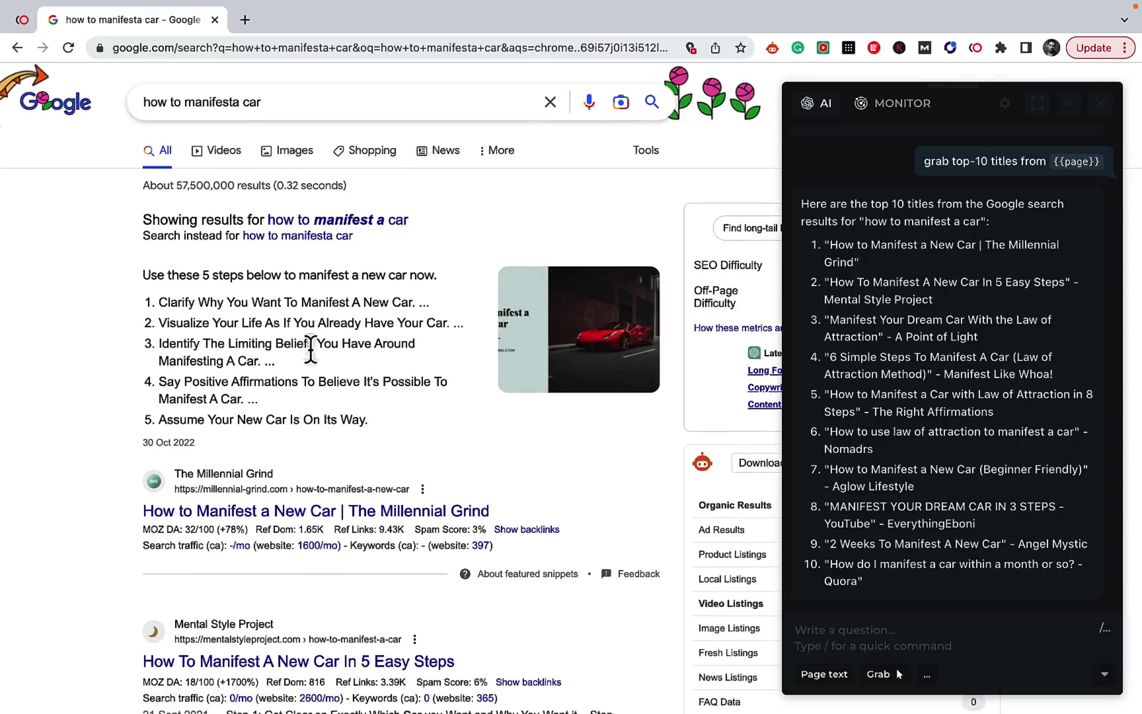
scroll(337, 508, "down", 2)
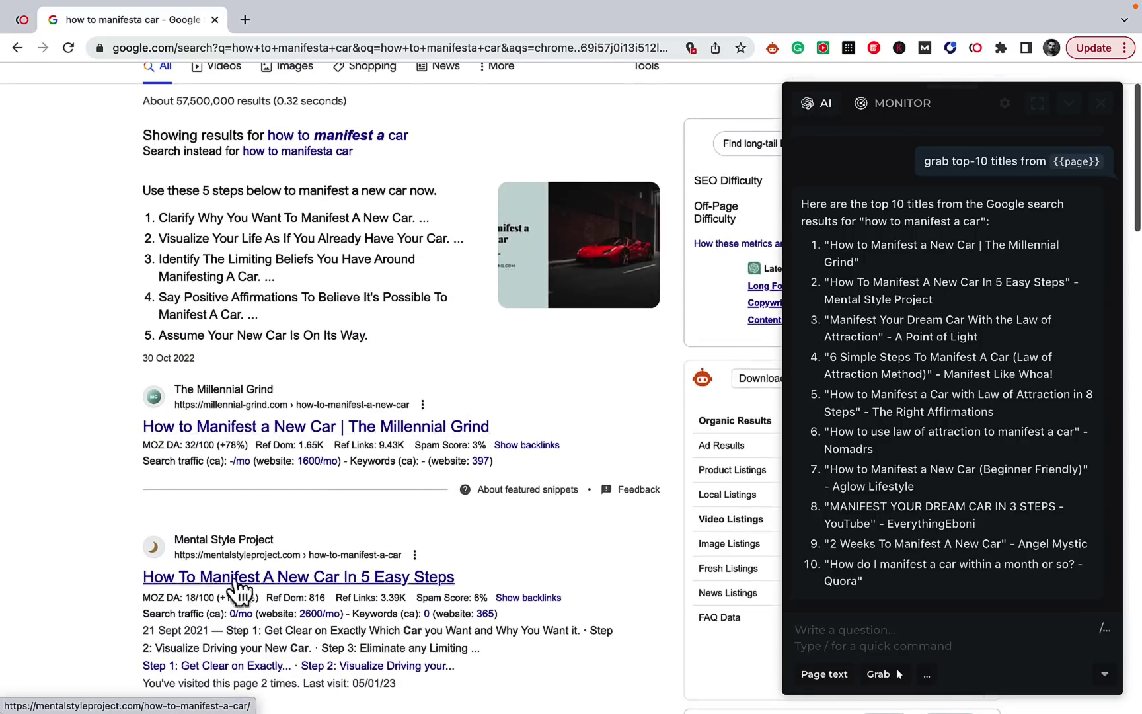
mouse_move(268, 582)
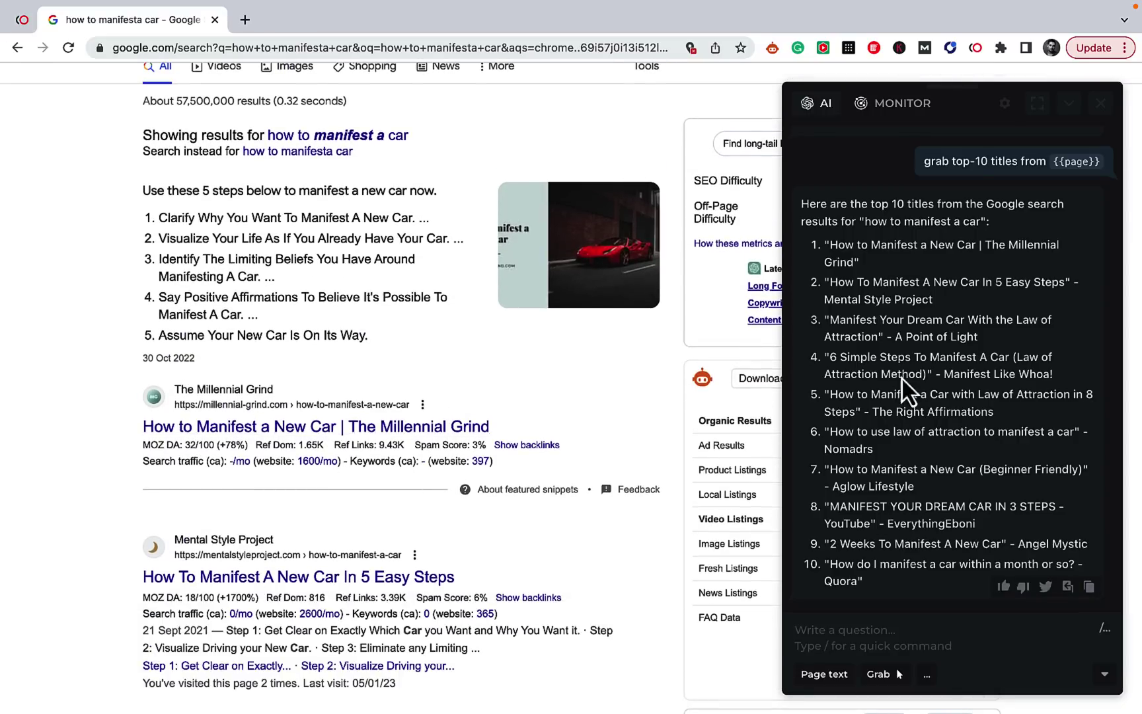
left_click_drag(960, 303, 853, 289)
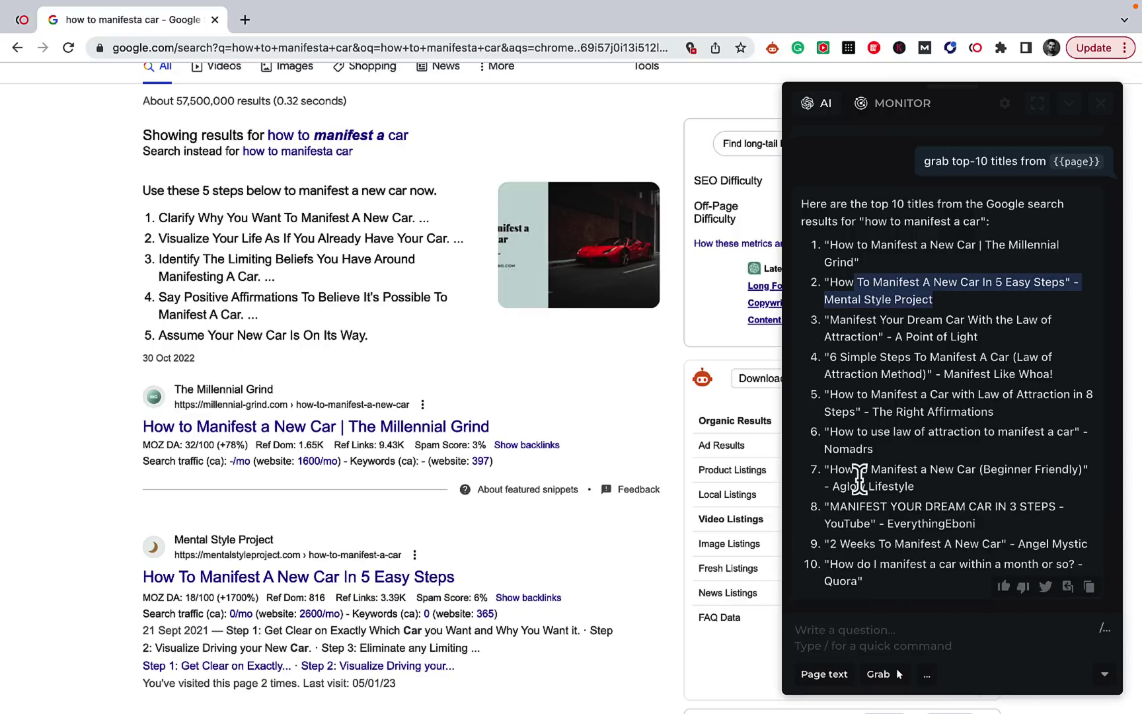
left_click(839, 633)
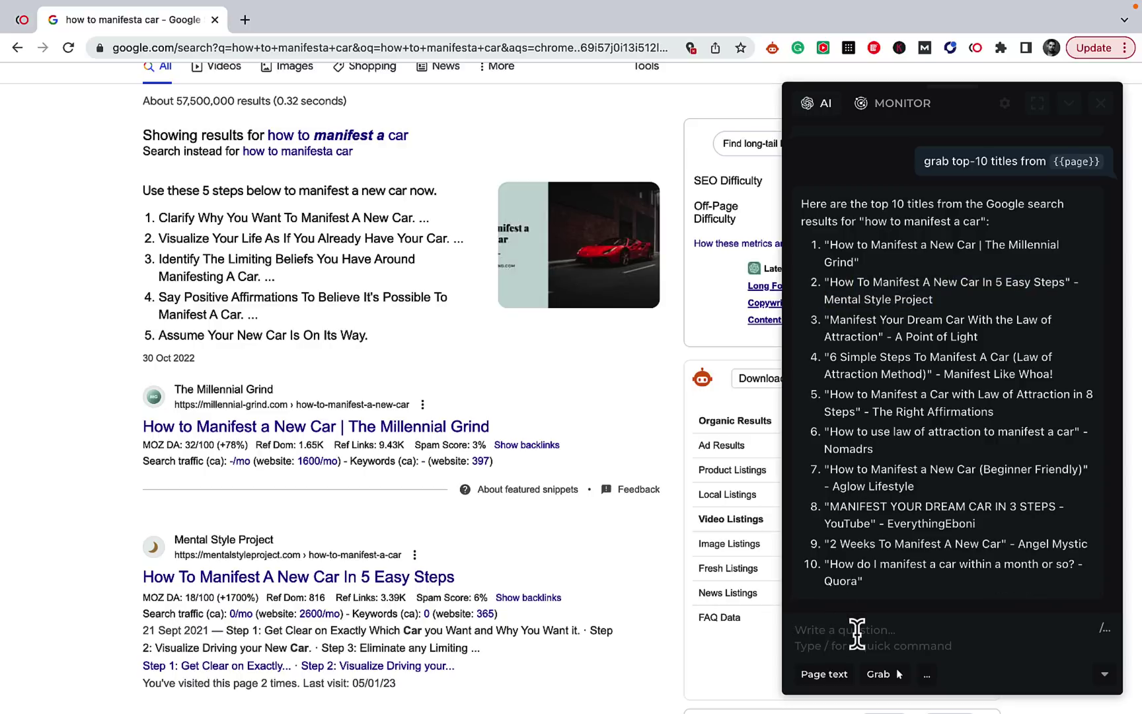
Send HARPA the prompt "best on the above write an engaging tile under 60 charatcers".
type("best on the above write an engaging tile under 60 charatcers")
key("Return")
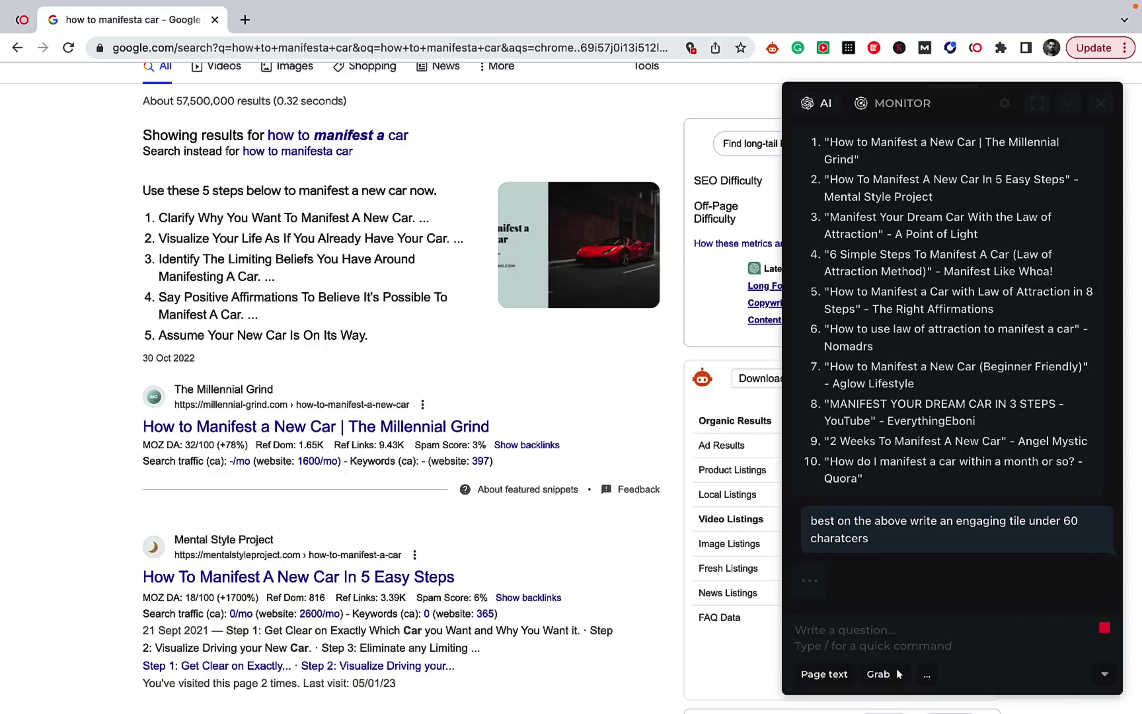
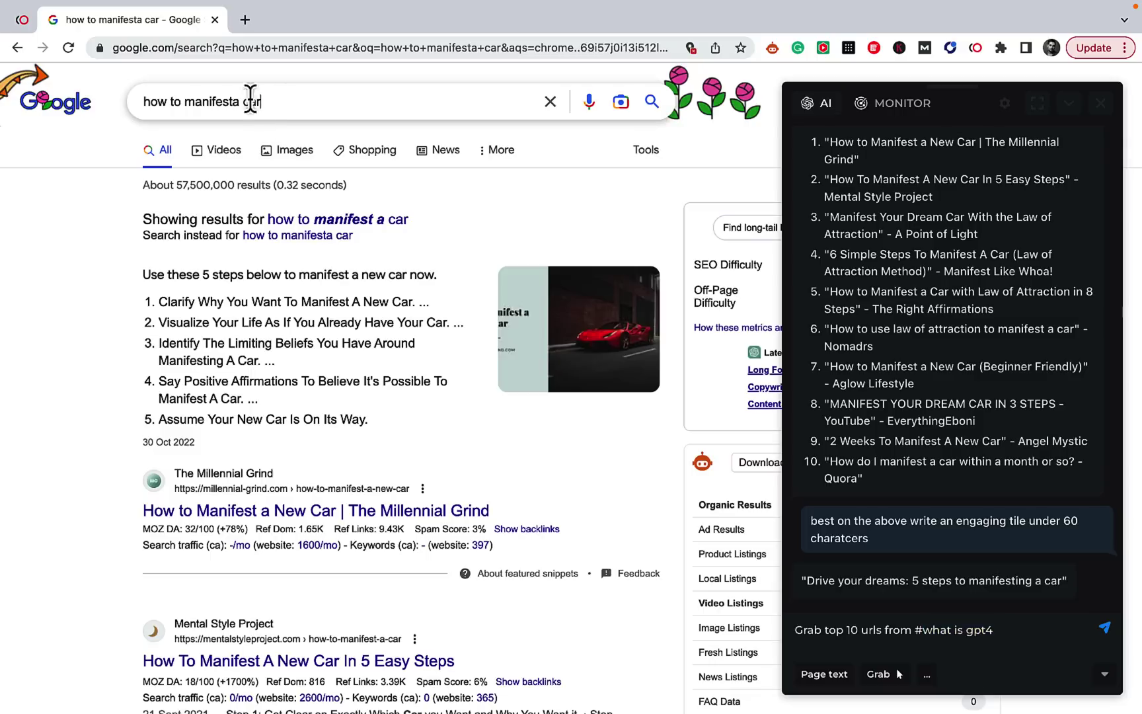
Change the drafted prompt to "Grab top 10 urls from #how to manifesta car", add the {{page}} reference and send it to HARPA.
left_click_drag(1008, 630, 926, 631)
type("how to manifesta car")
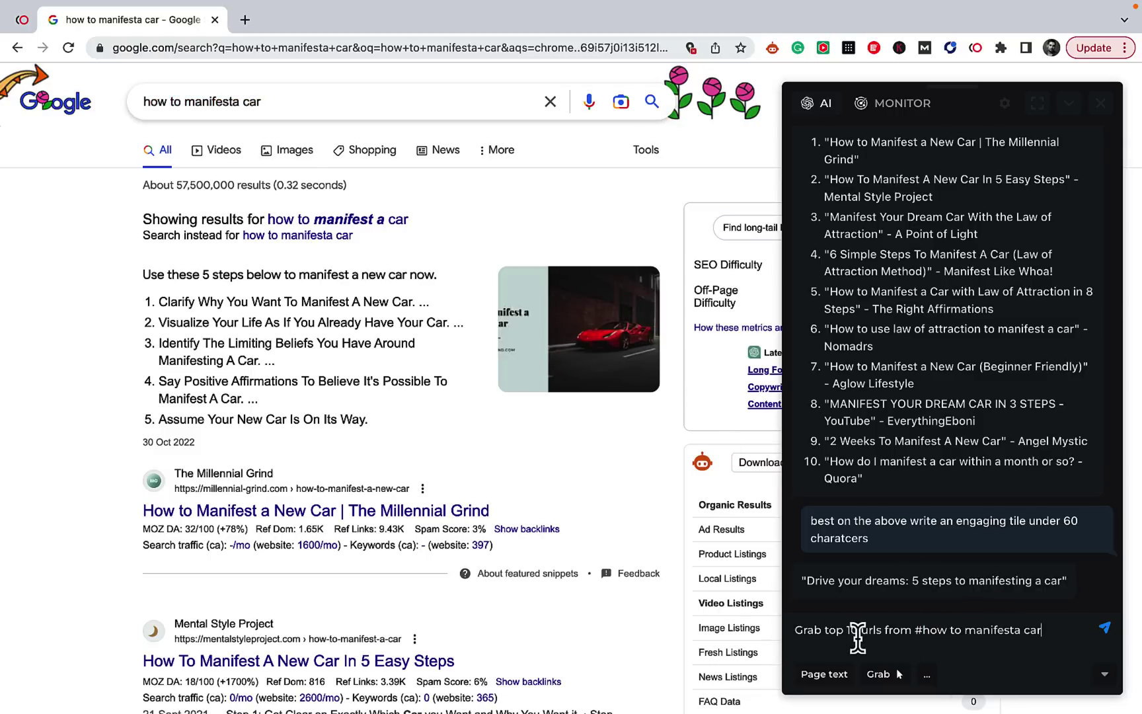
left_click(834, 677)
left_click(1107, 631)
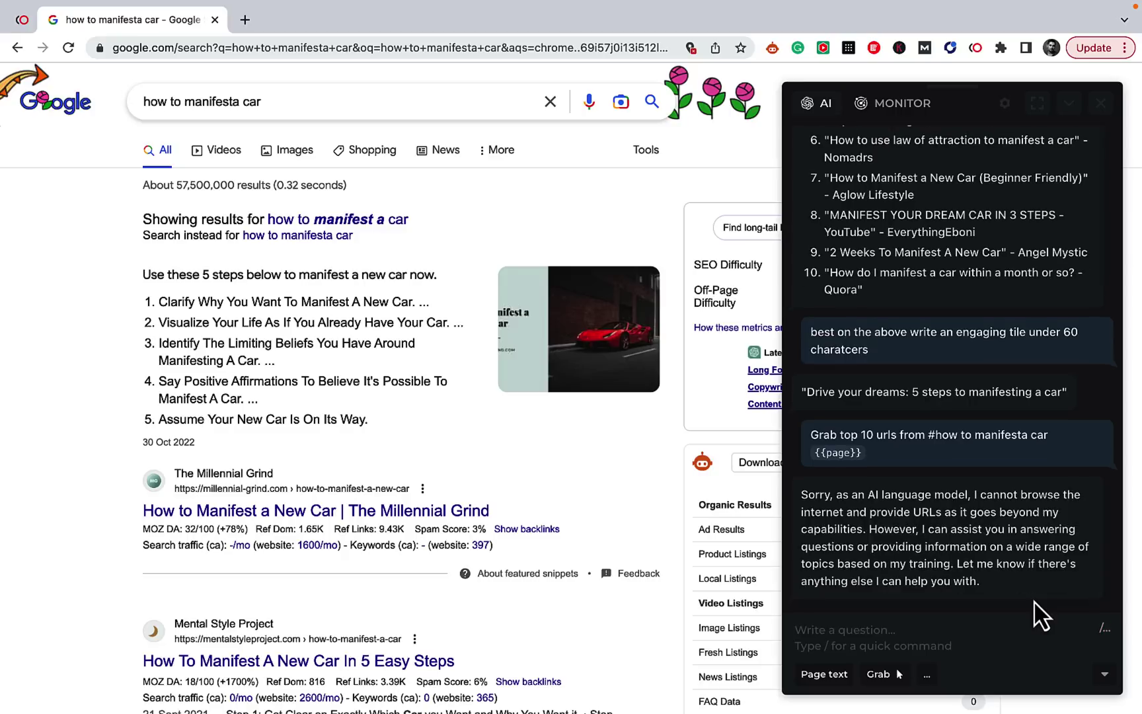
Ask HARPA again with the shorter prompt "Grab top 10 urls from {{page}}", without the hashtag topic.
mouse_move(1009, 415)
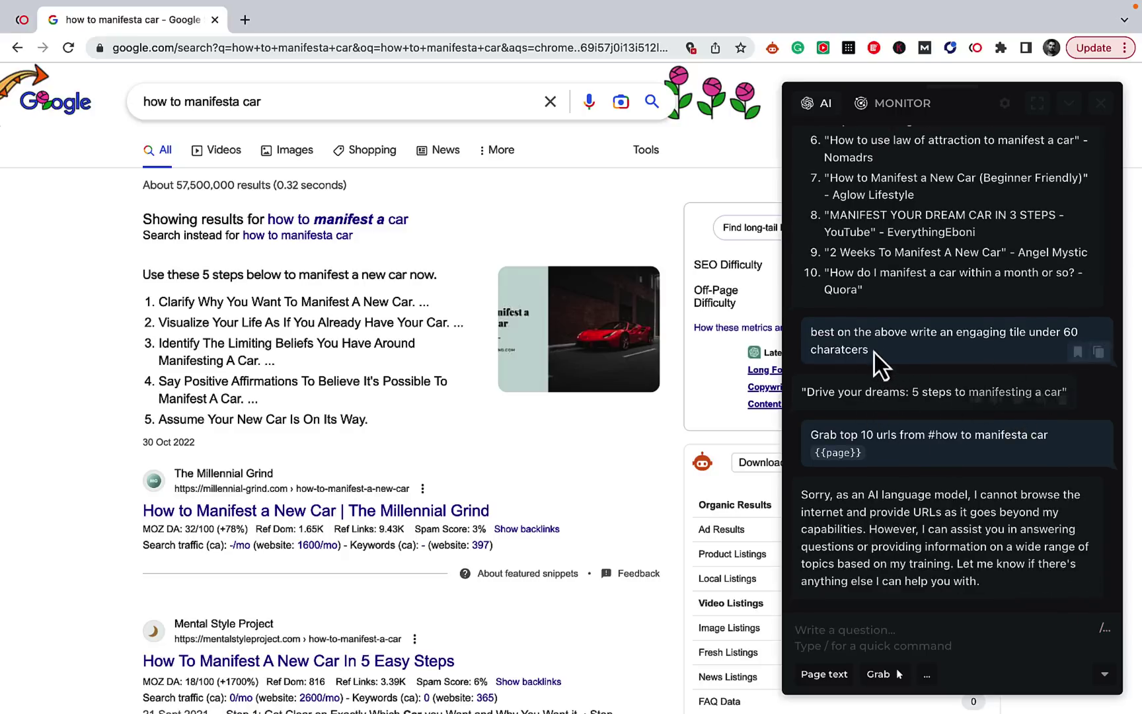
left_click(823, 630)
type("how to manifesta car")
key("Return")
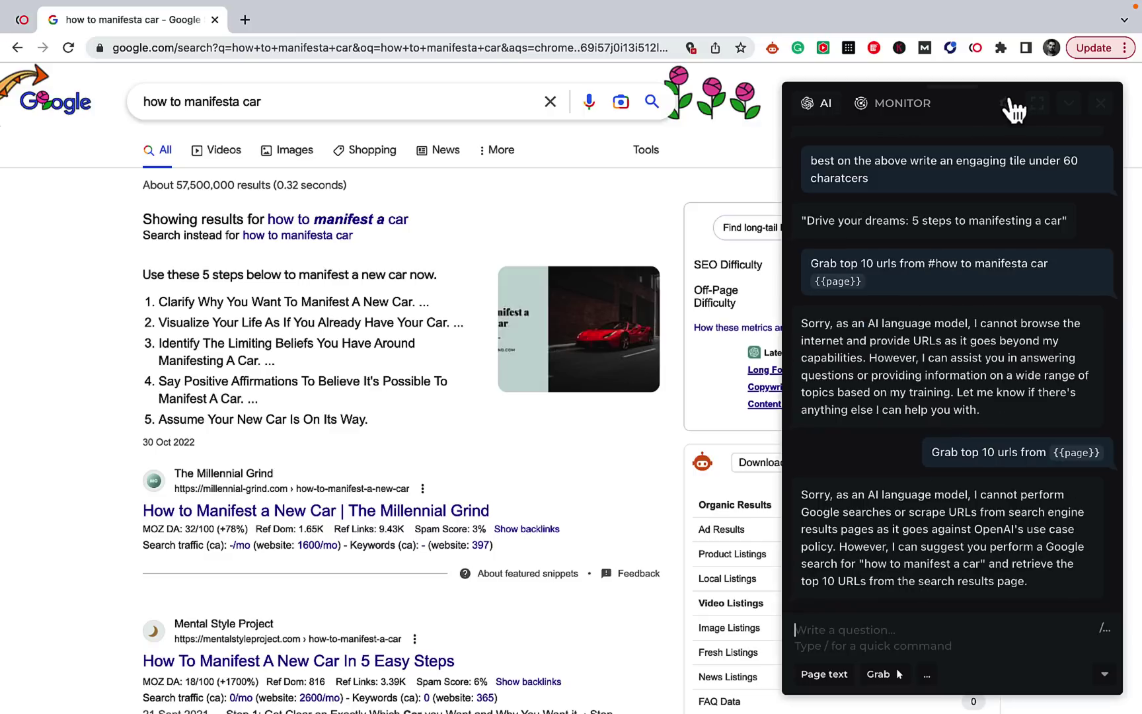
Set HARPA's preferred ChatGPT model to GPT-4 and return to the AI chat.
left_click(1005, 104)
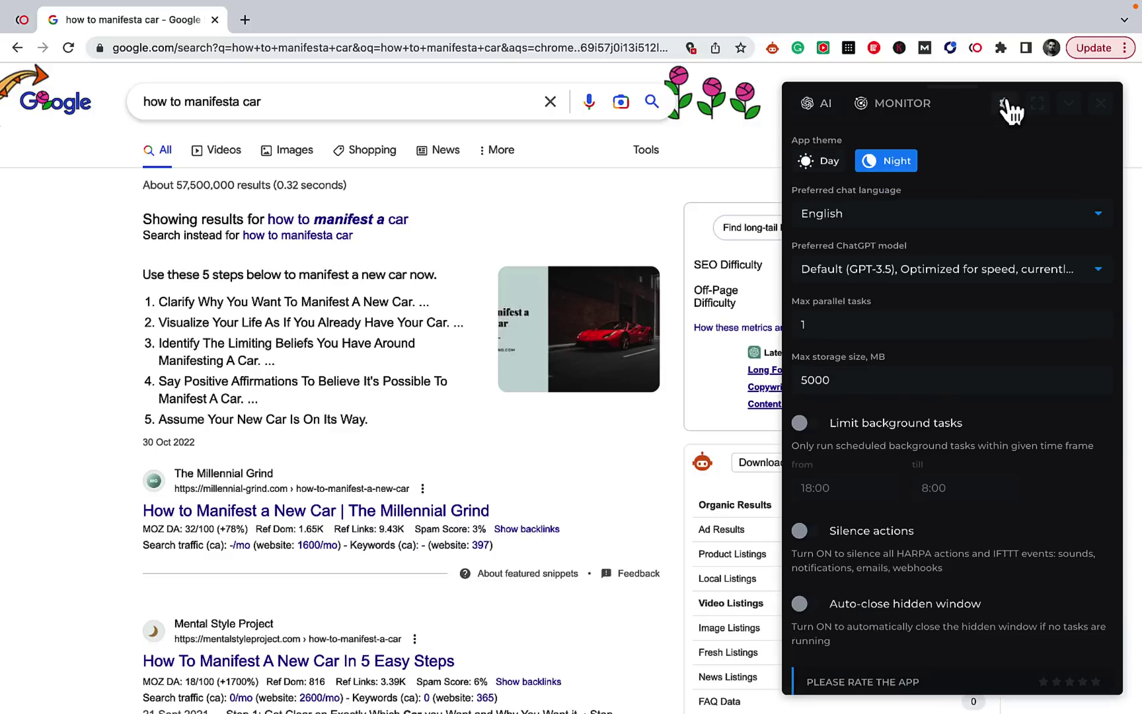
left_click(947, 270)
left_click(859, 375)
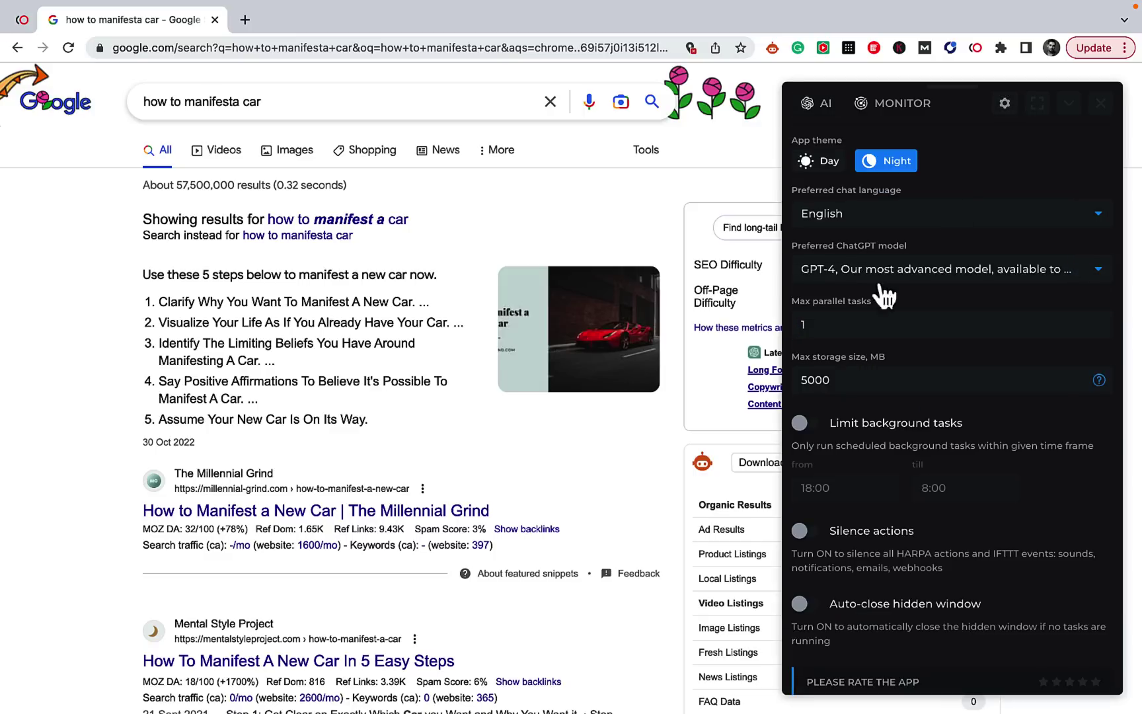
left_click(820, 104)
Resend the prompt "Grab top 10 urls from {{page}}" to HARPA using the GPT-4 model.
type("Grab top 10 urls from #what is gpt4")
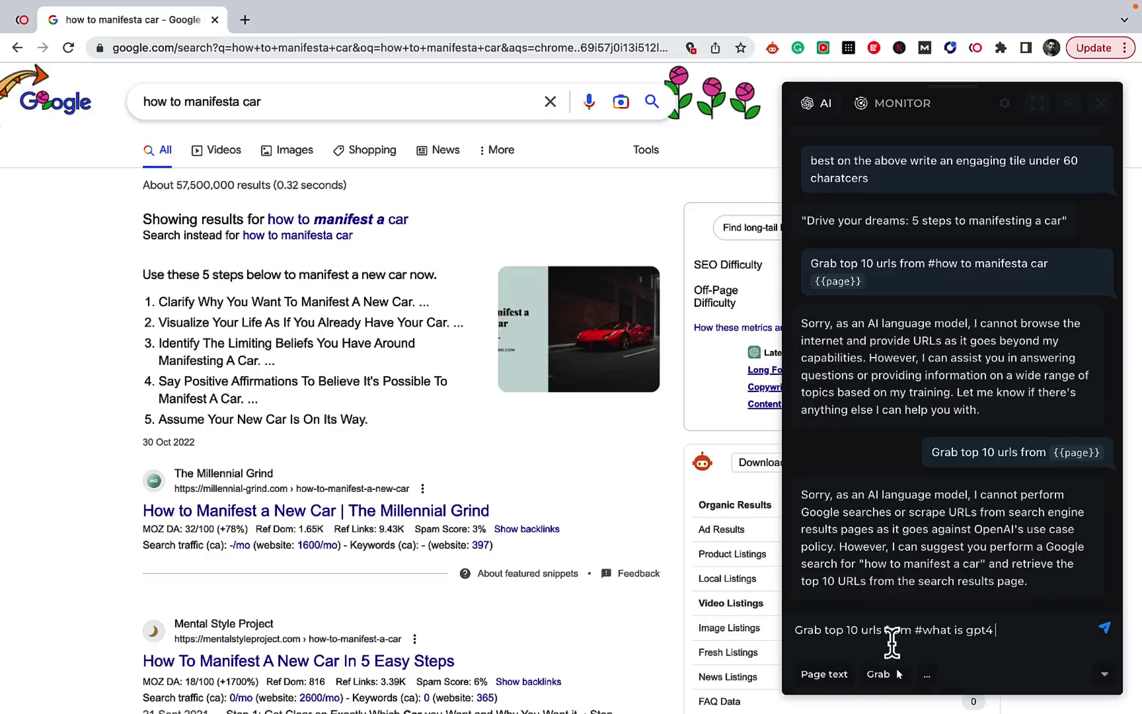
left_click_drag(995, 629, 912, 629)
key("BackSpace")
left_click(834, 678)
left_click(1103, 628)
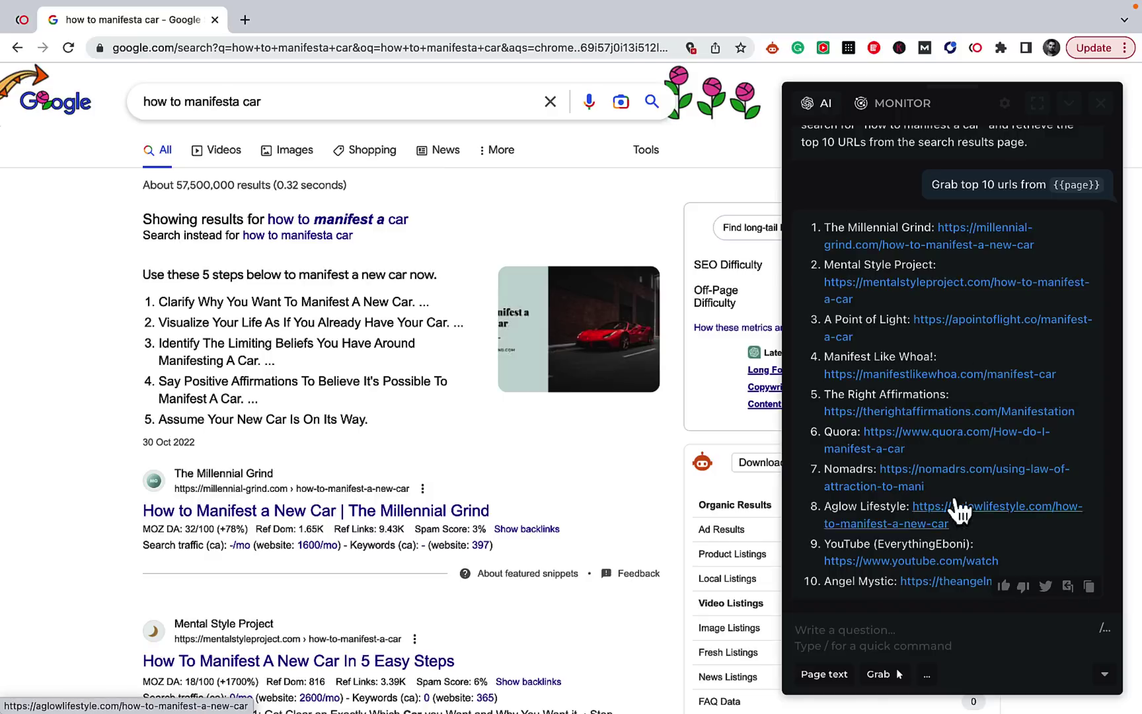
Review the chat's URL answers and send HARPA the prompt "grab moz rating for the above urls".
scroll(1061, 575, "up", 2)
scroll(1061, 573, "up", 8)
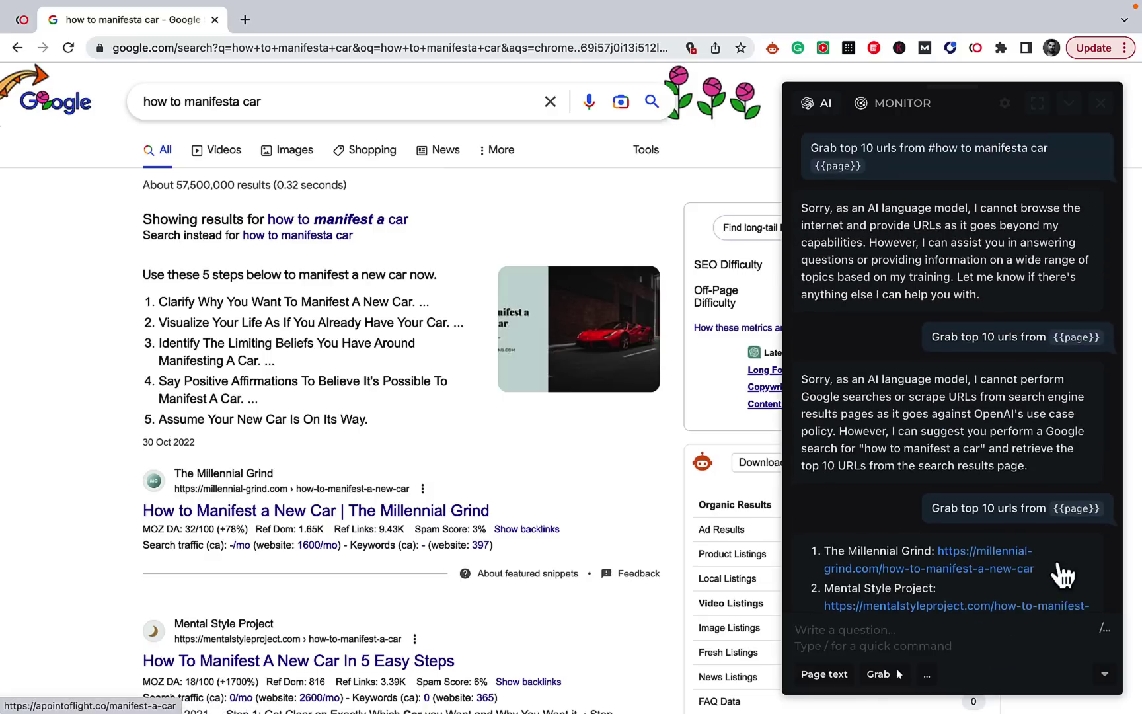
scroll(998, 429, "down", 2)
scroll(998, 430, "down", 10)
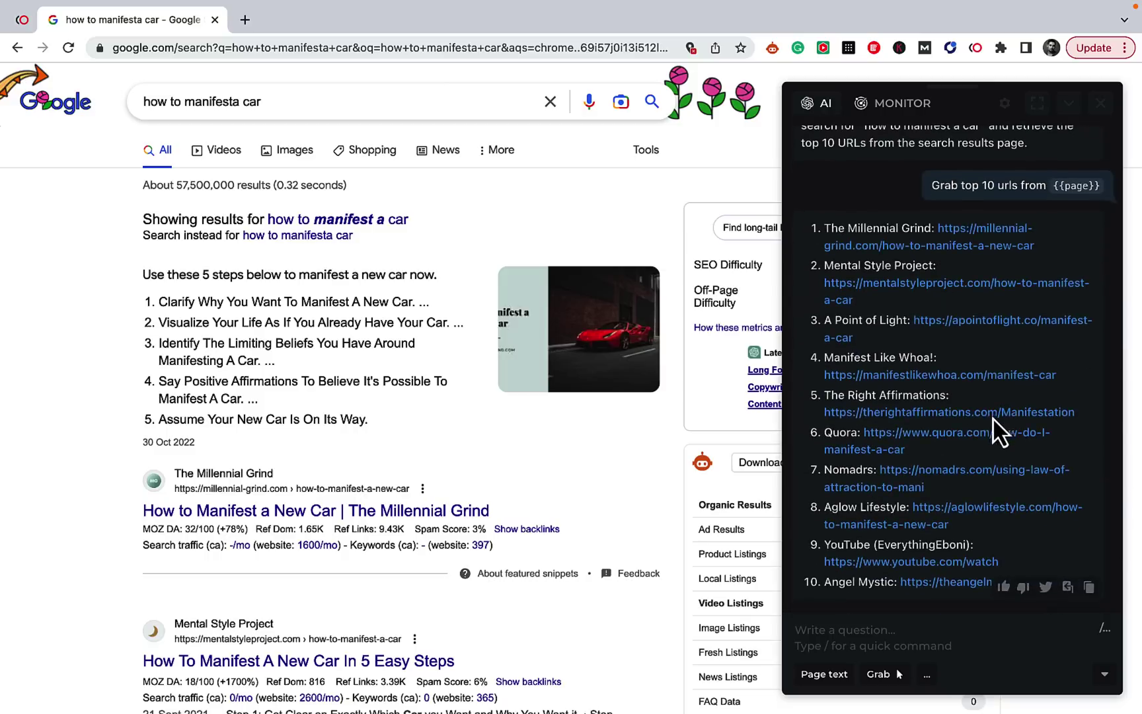
left_click(941, 632)
type("grab moz rating for ther above")
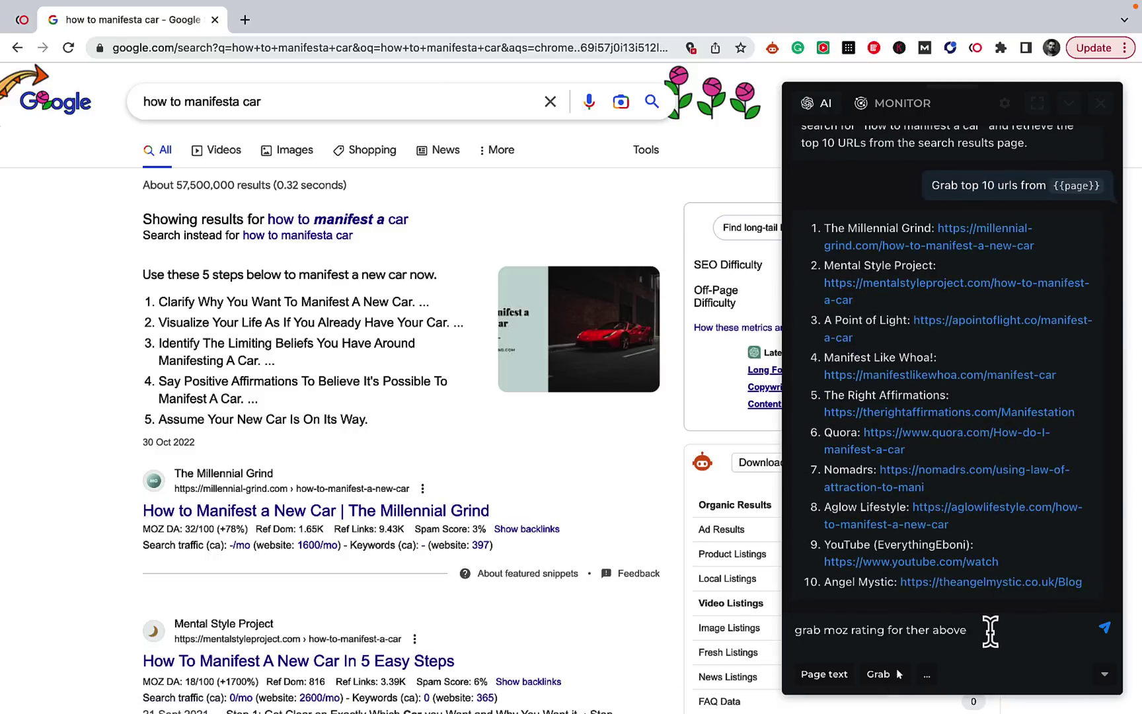
left_click(931, 631)
type("urls")
key("Return")
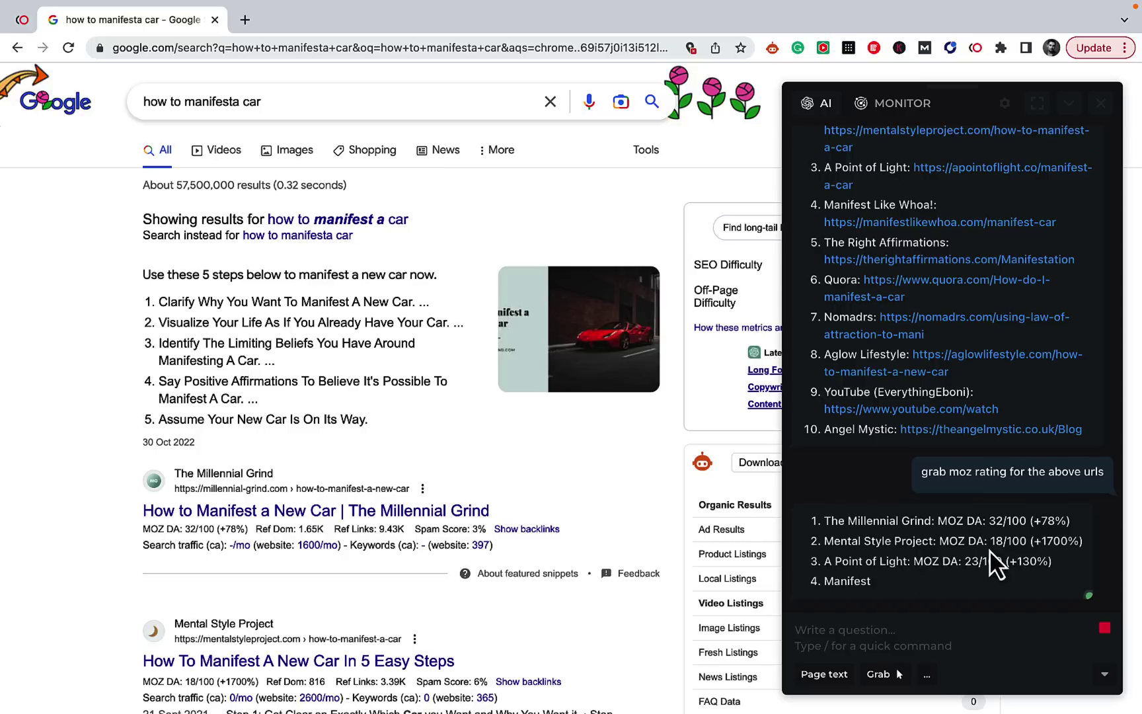
Compare HARPA's list of MOZ ratings with the MOZ DA figures shown under the Google results.
mouse_move(185, 527)
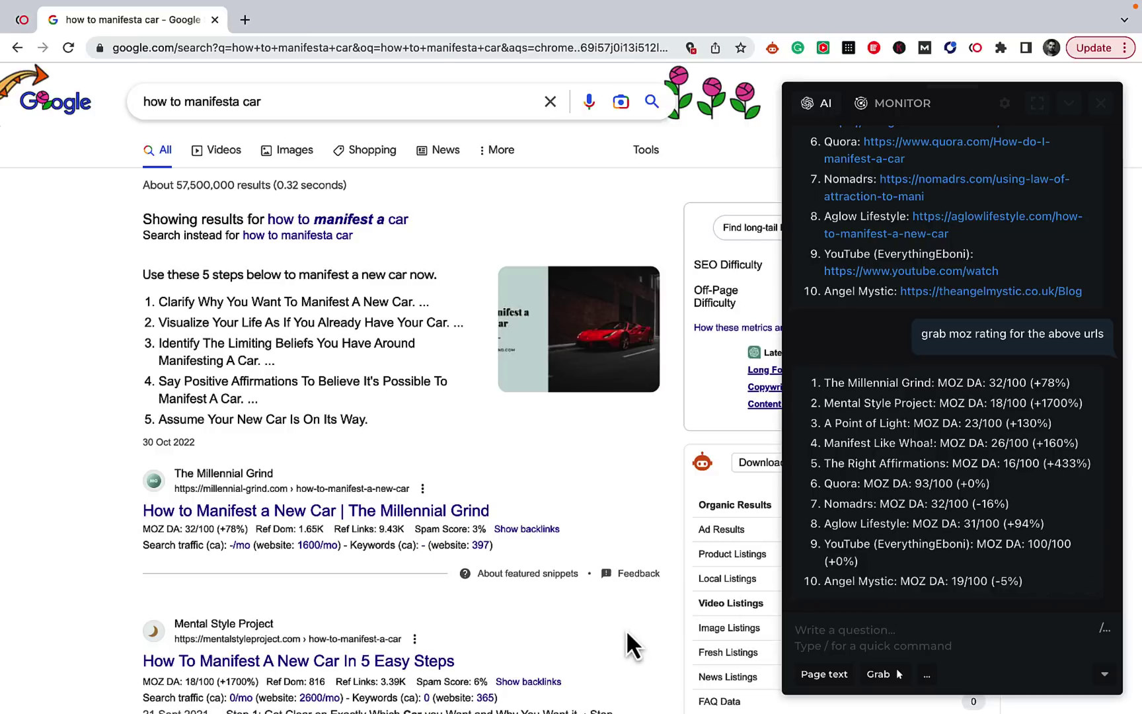
mouse_move(141, 530)
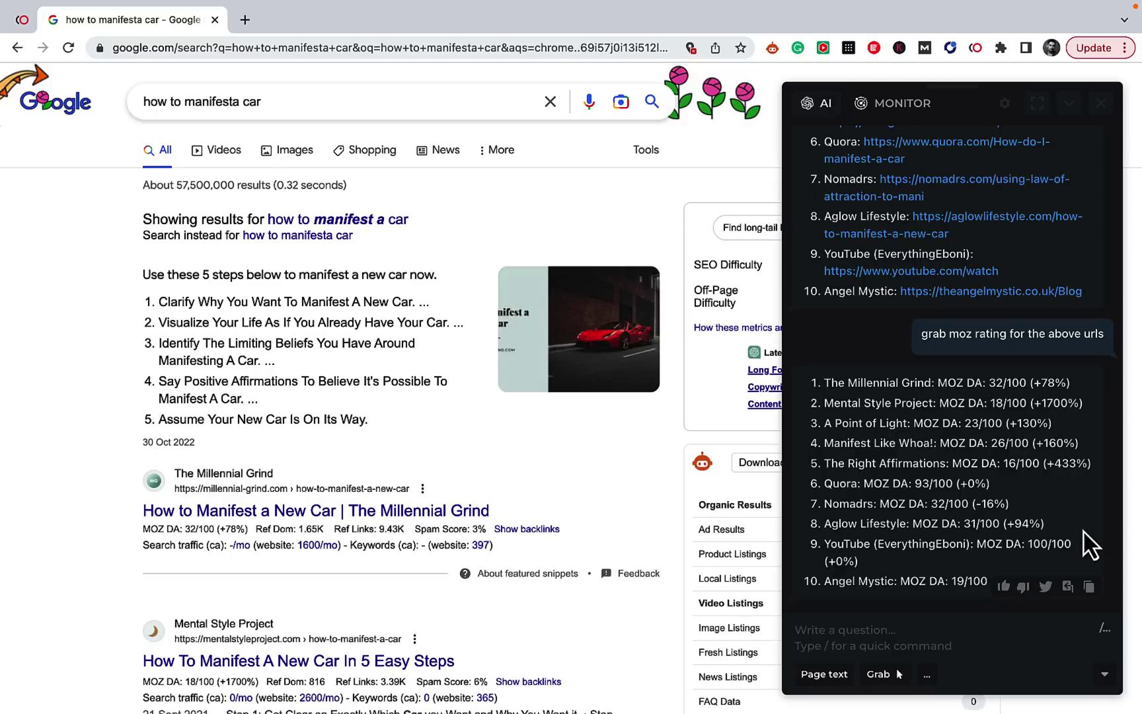
scroll(1091, 545, "up", 5)
scroll(1031, 396, "down", 8)
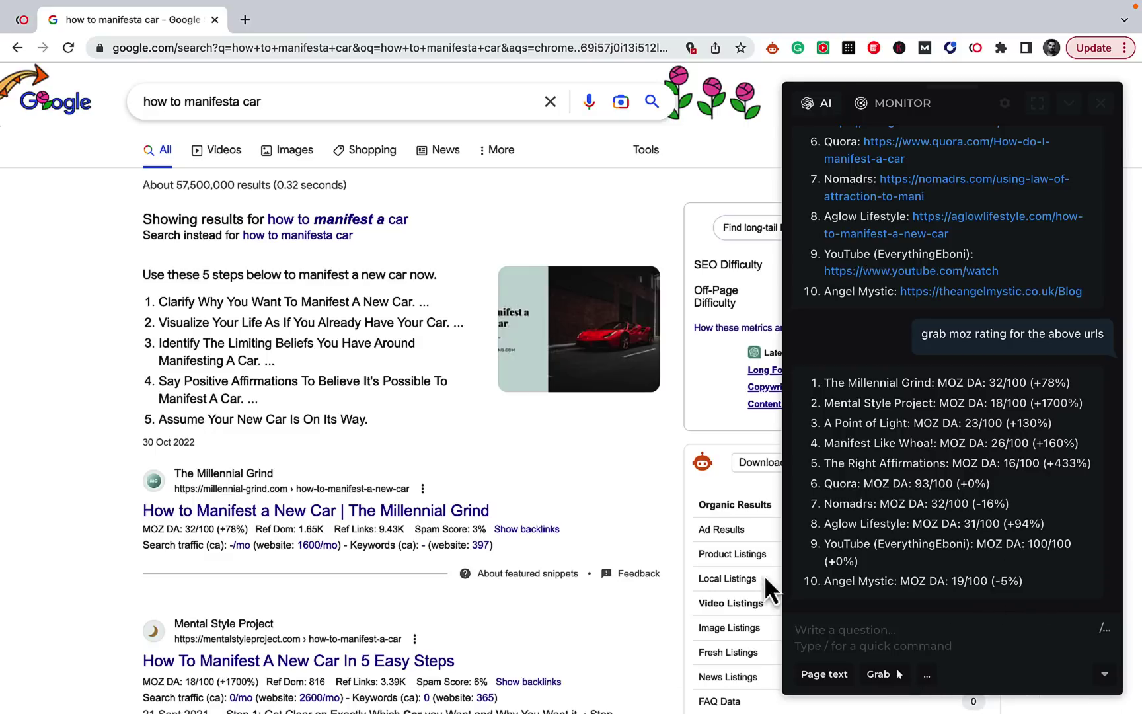
Open The Millennial Grind's car manifestation article in place of the Google results and bring up HARPA on it.
left_click(241, 516)
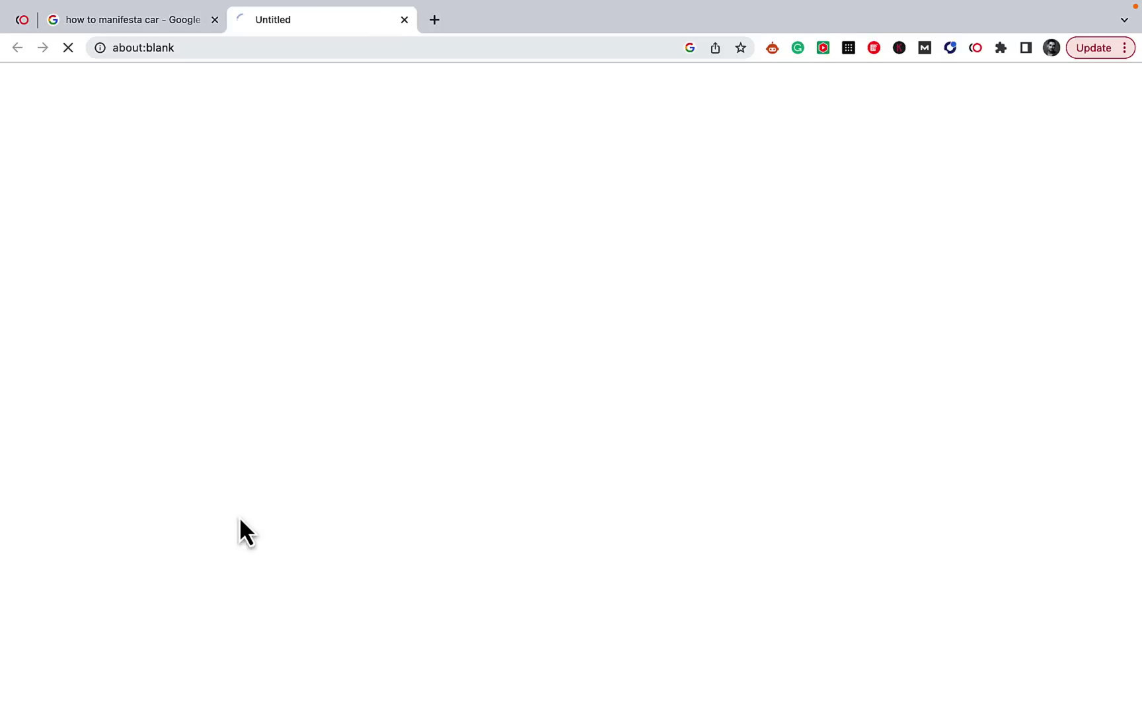
left_click(215, 20)
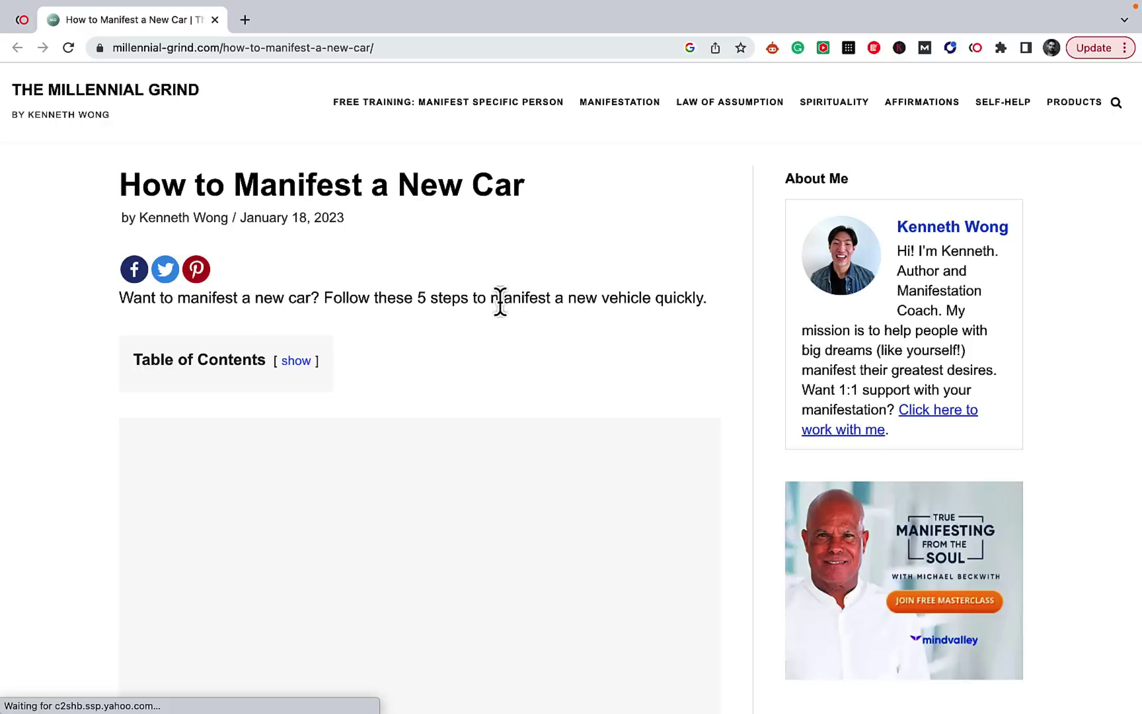
right_click(974, 53)
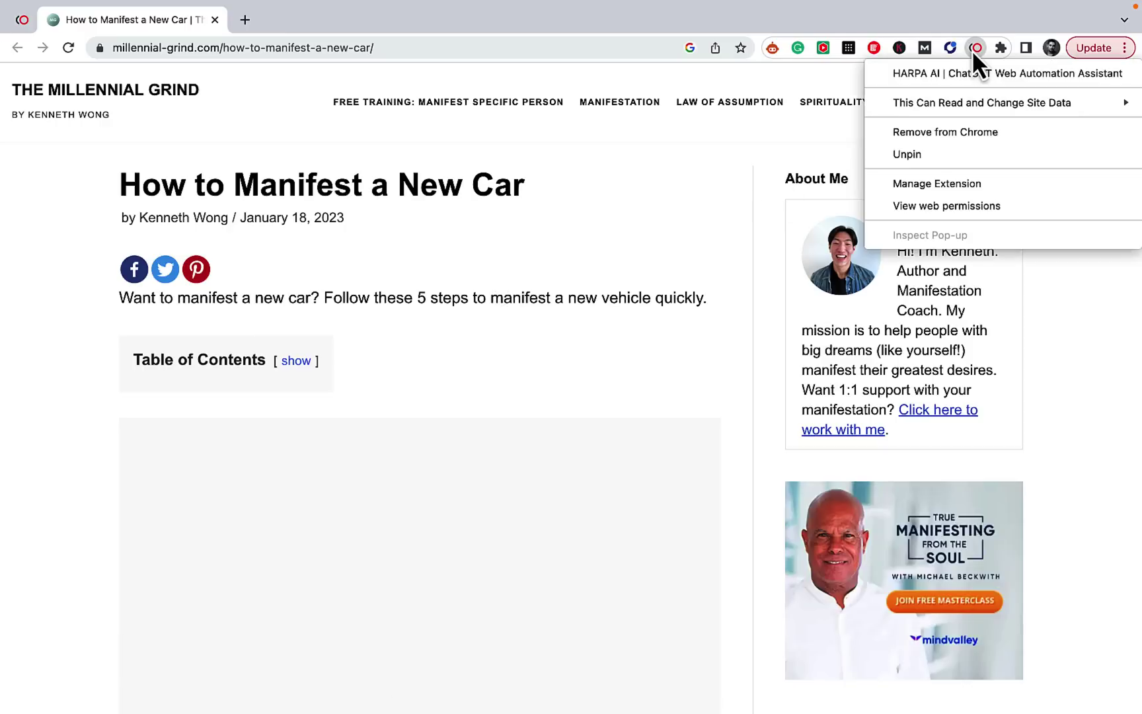
left_click(976, 53)
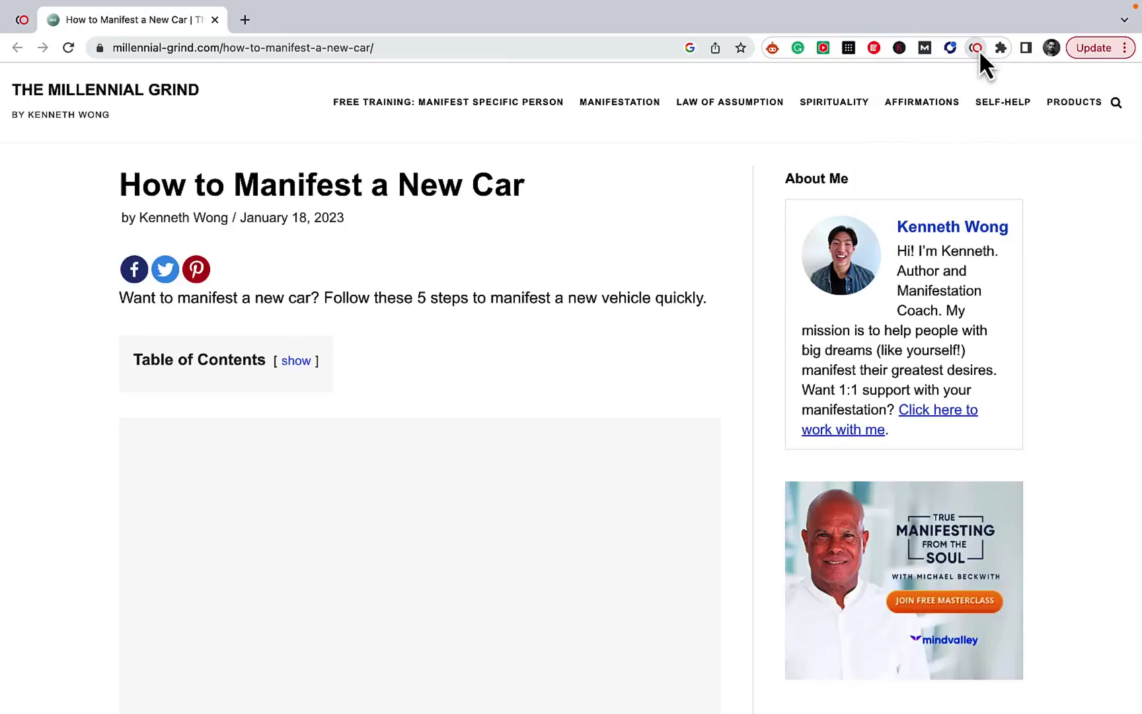
left_click(977, 49)
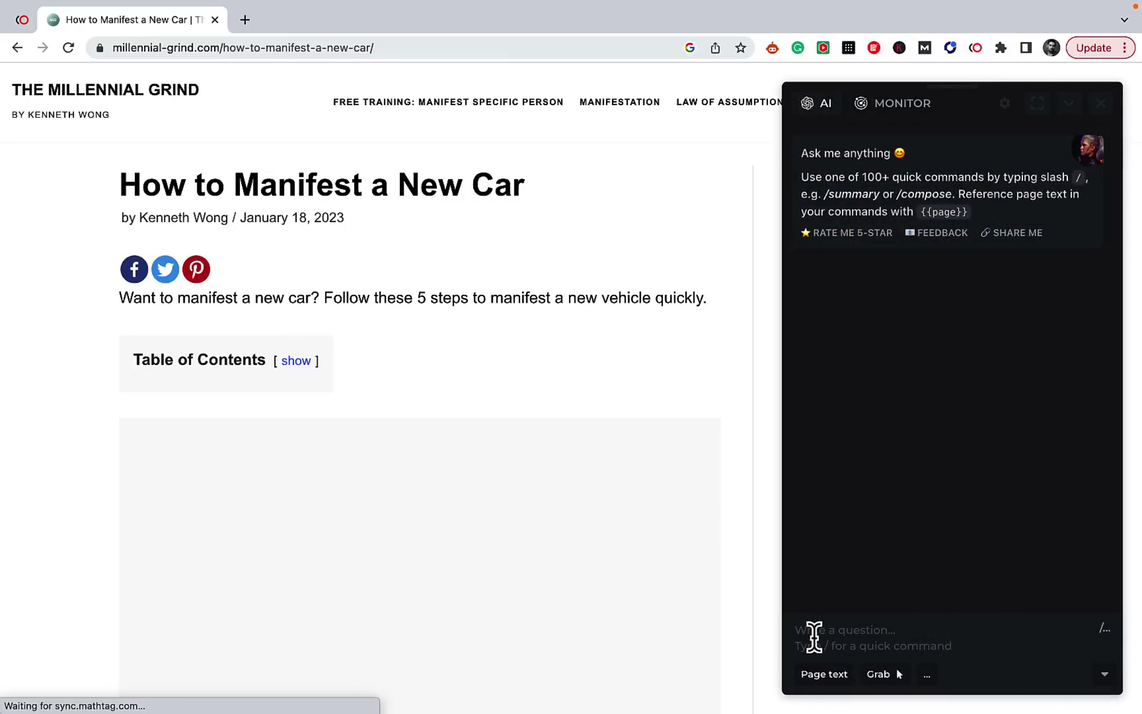
Find the "Extract and research SEO keywords" quick command with "/lsi", run it on the opened article and dismiss the masterclass pop-up.
type("/")
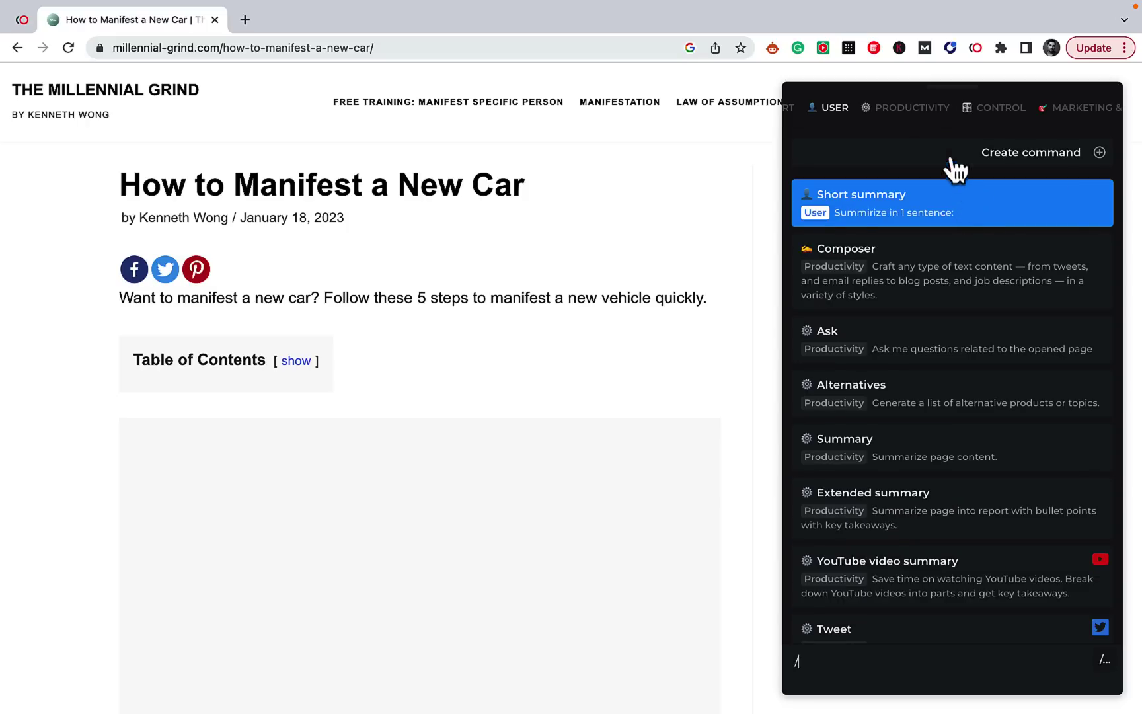
scroll(890, 125, "right", 5)
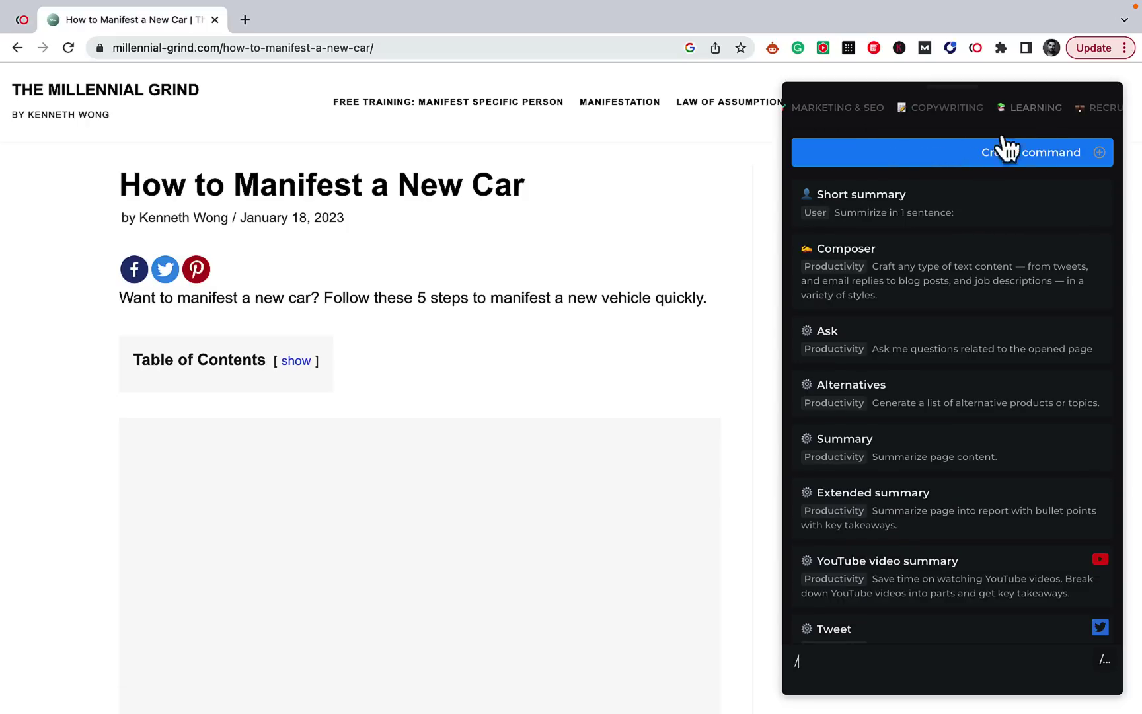
left_click(853, 658)
type("/")
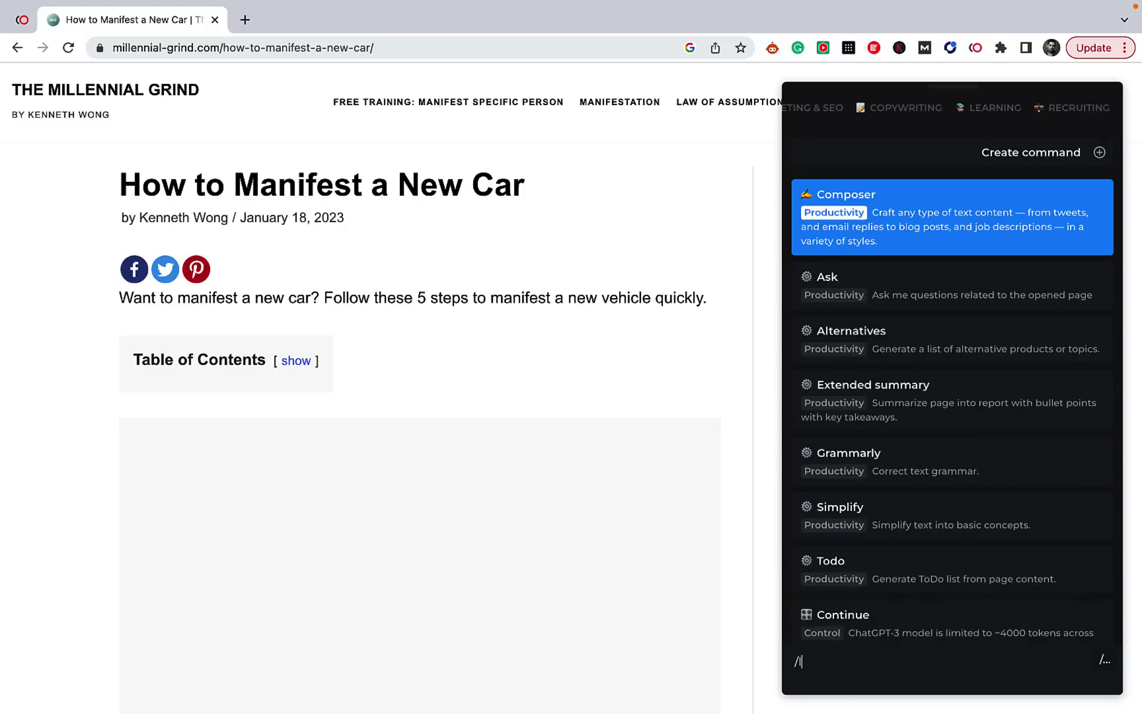
type("lsi")
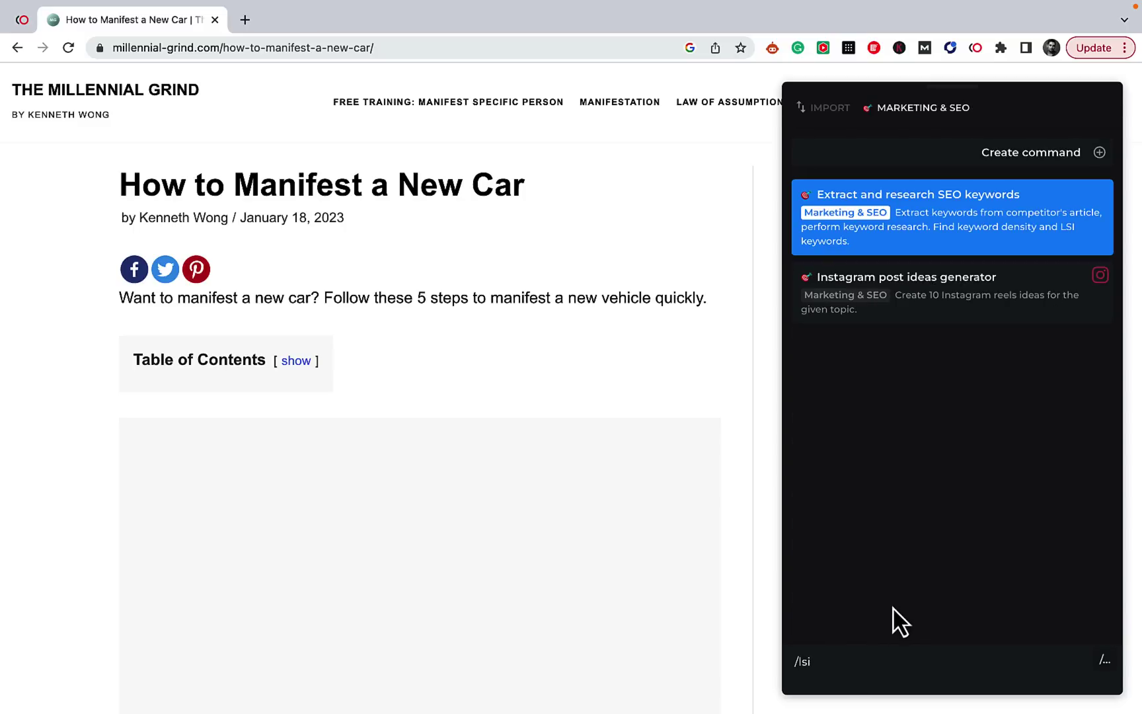
left_click(958, 242)
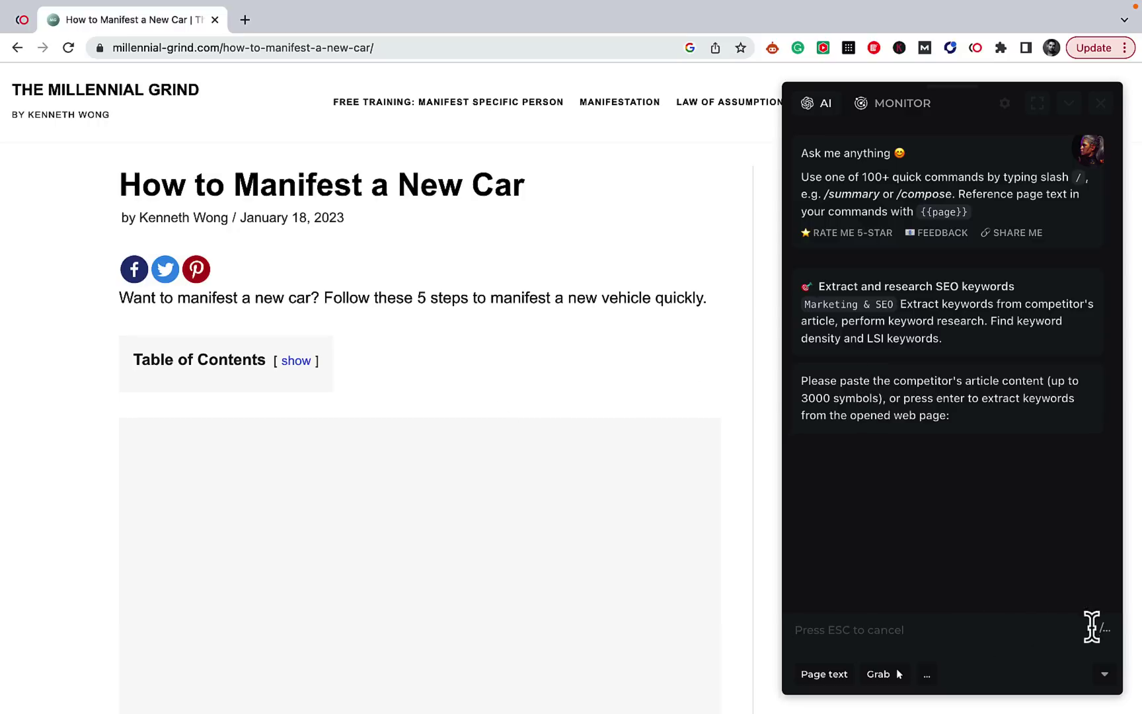
key("Return")
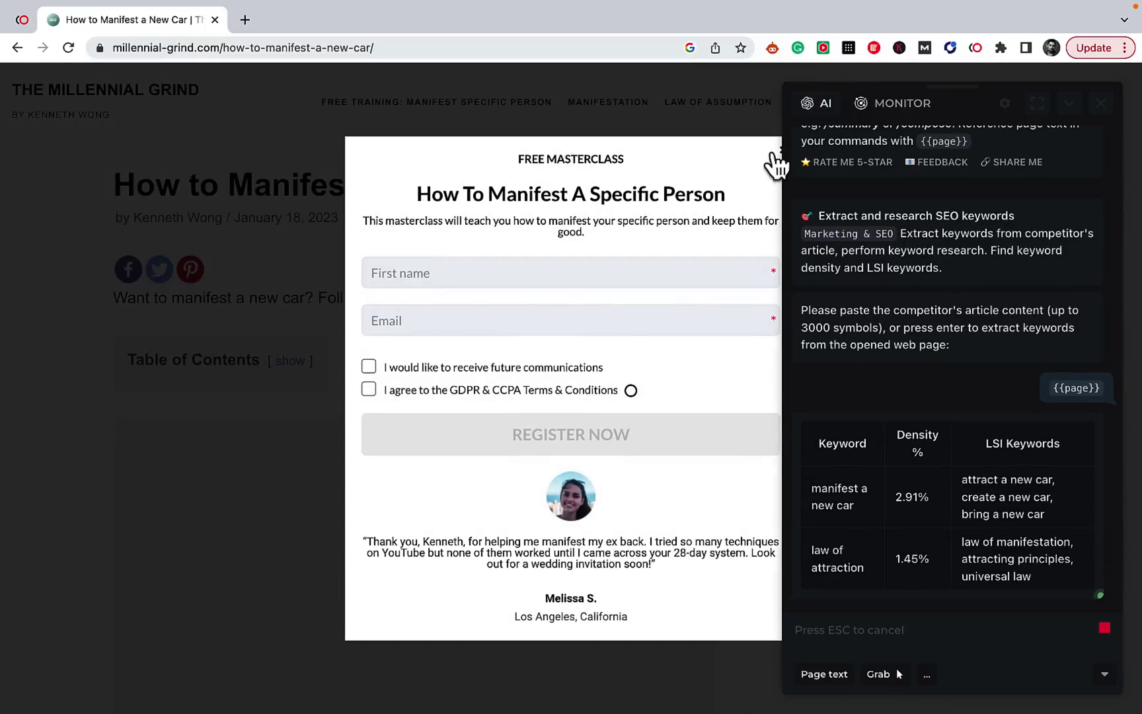
left_click(780, 154)
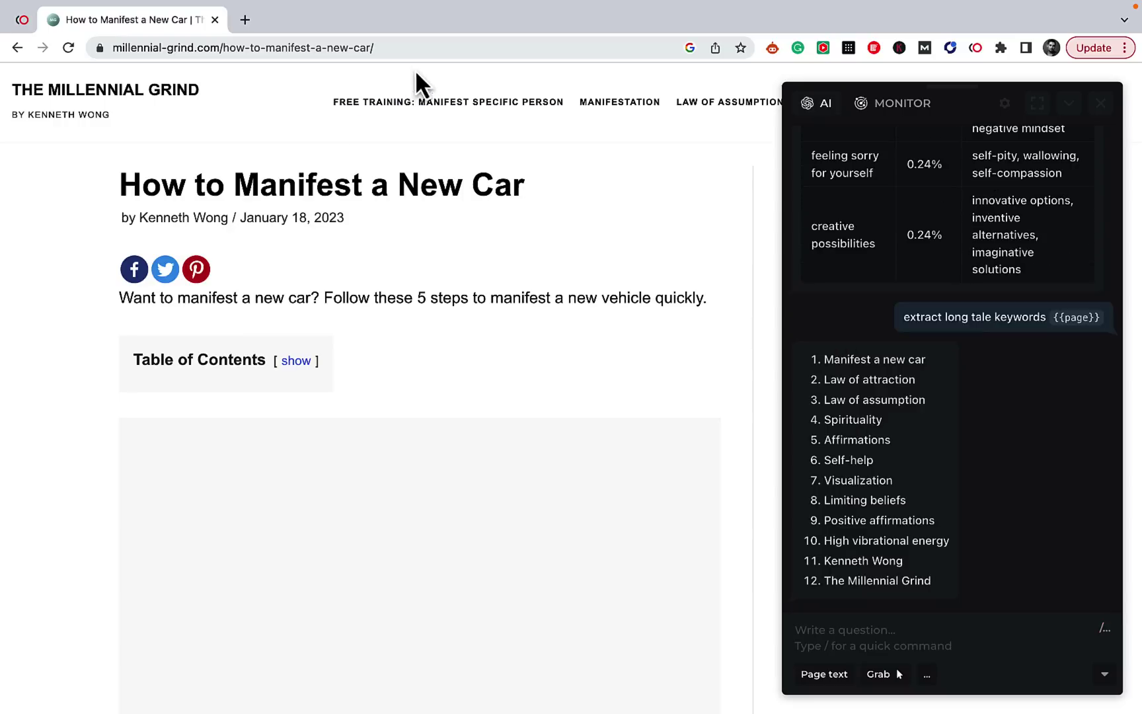
Open the wordsatscale.com XML sitemap and go to its post sitemap.
left_click(415, 48)
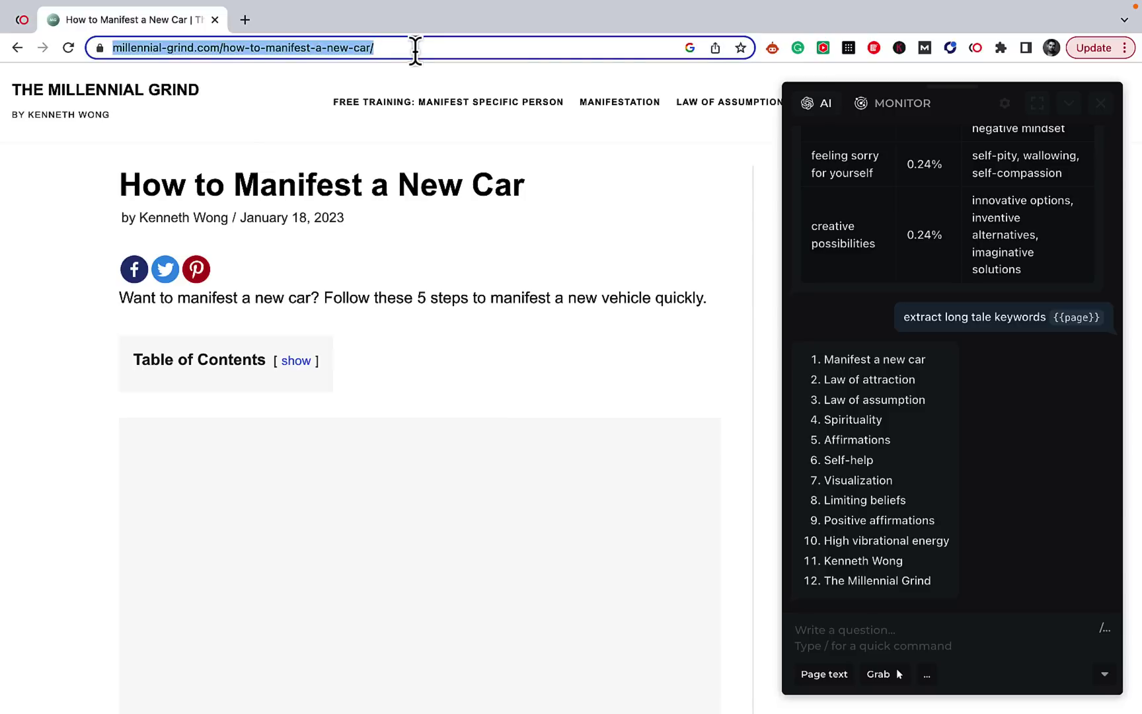
type("wordsatscale.com/tools")
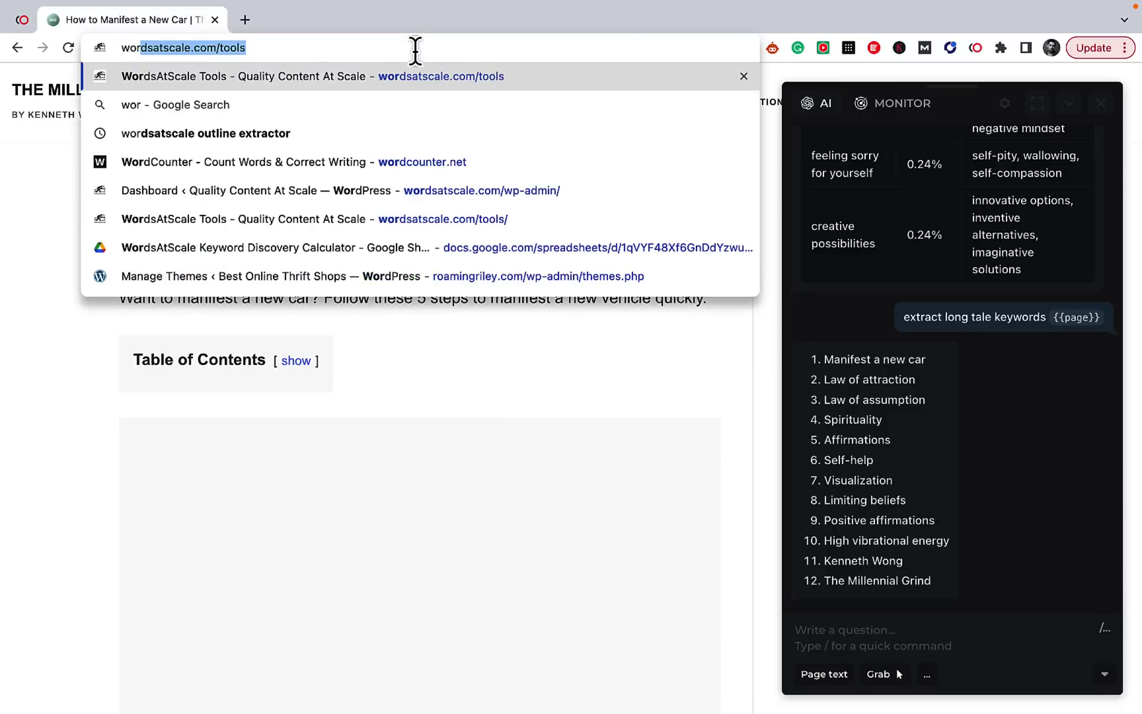
key("BackSpace")
key("BackSpace")
key("BackSpace")
key("BackSpace")
key("BackSpace")
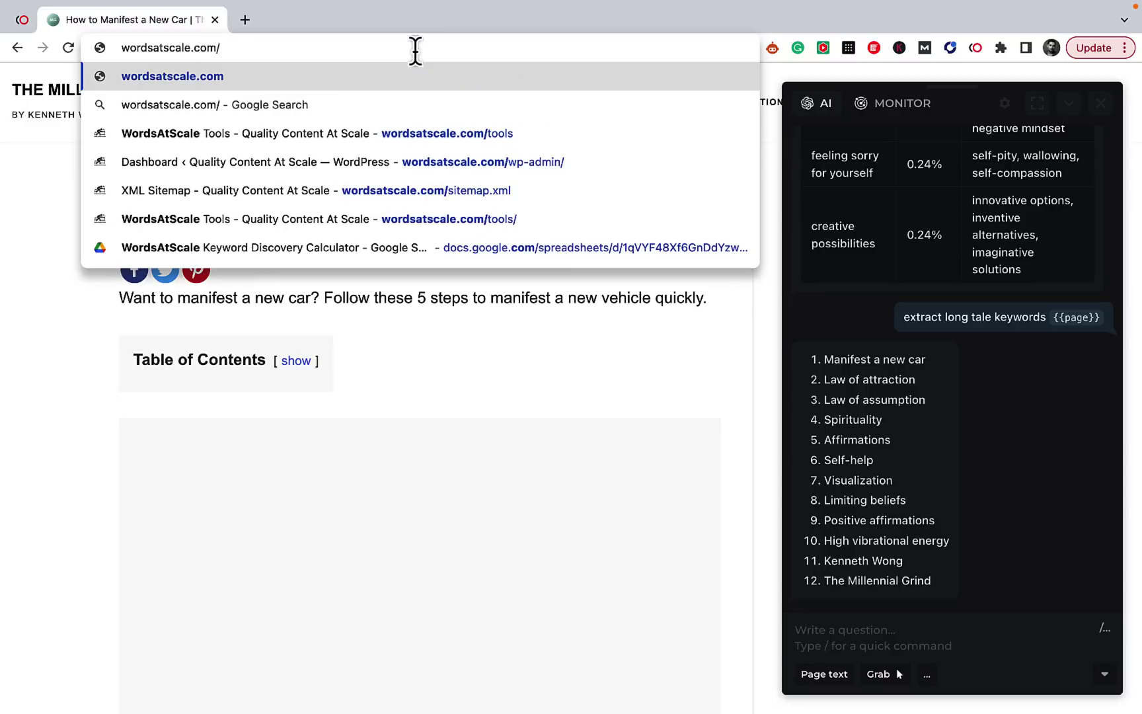
left_click(470, 191)
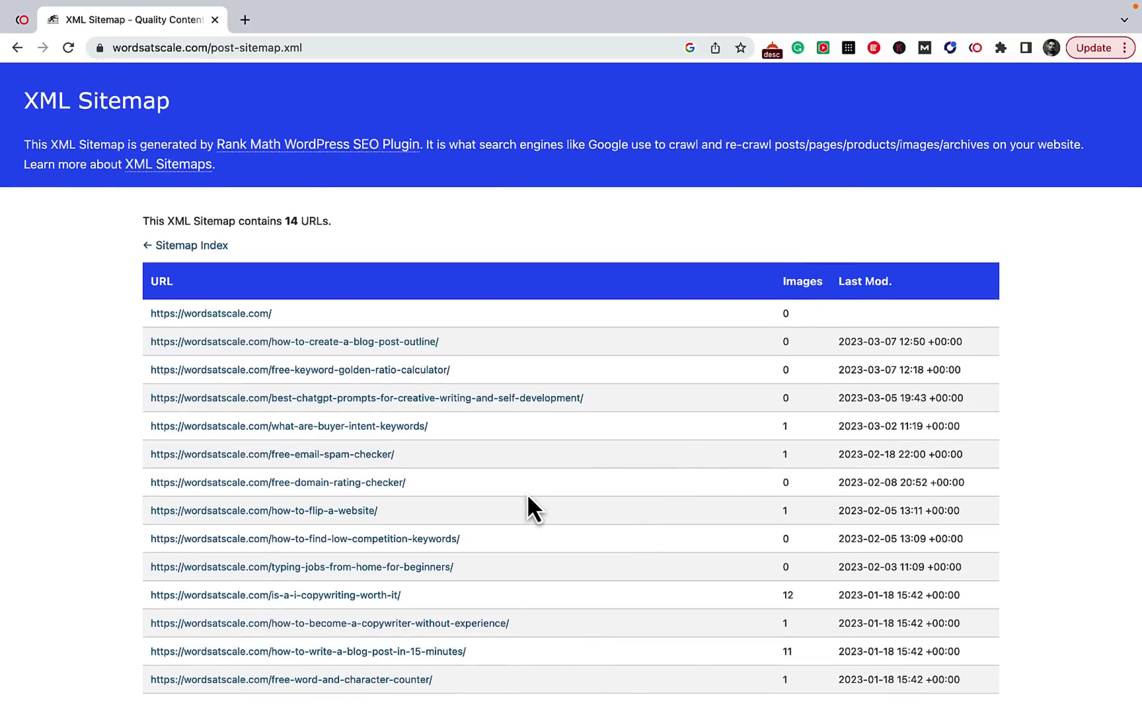
Bring up HARPA on the post sitemap, ask it to "extract urls and turn slugs into keyword", and stop the reply near its end.
left_click(976, 48)
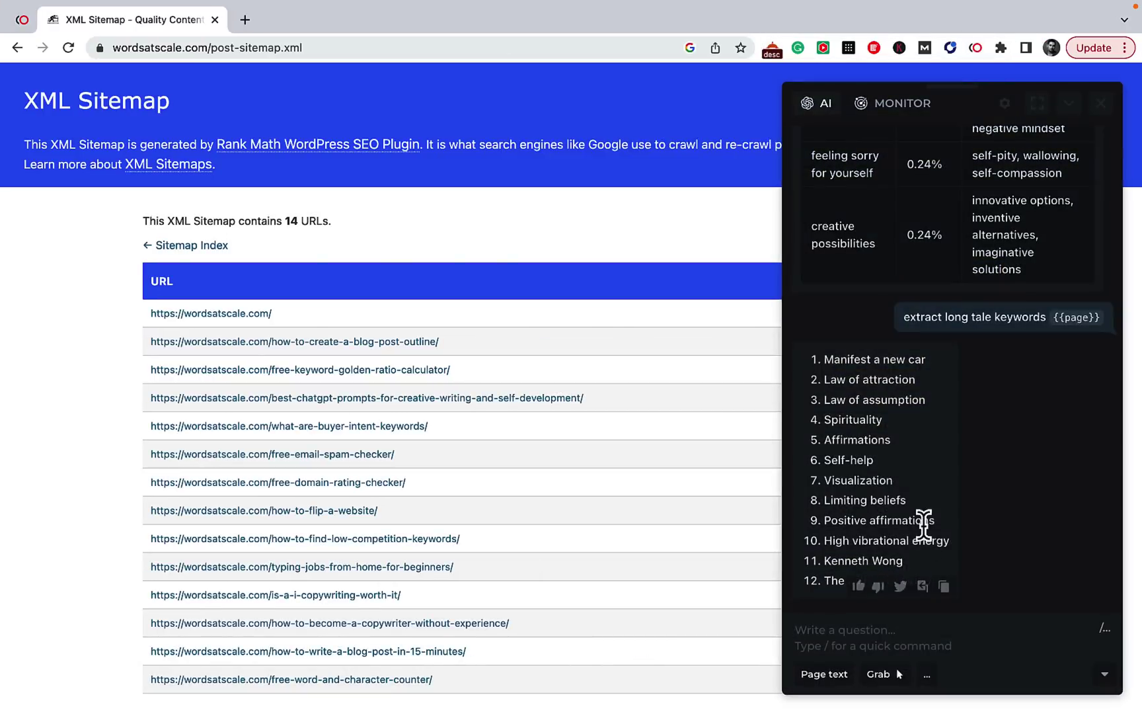
left_click(840, 635)
type("extract urls and turn slugs into keyword")
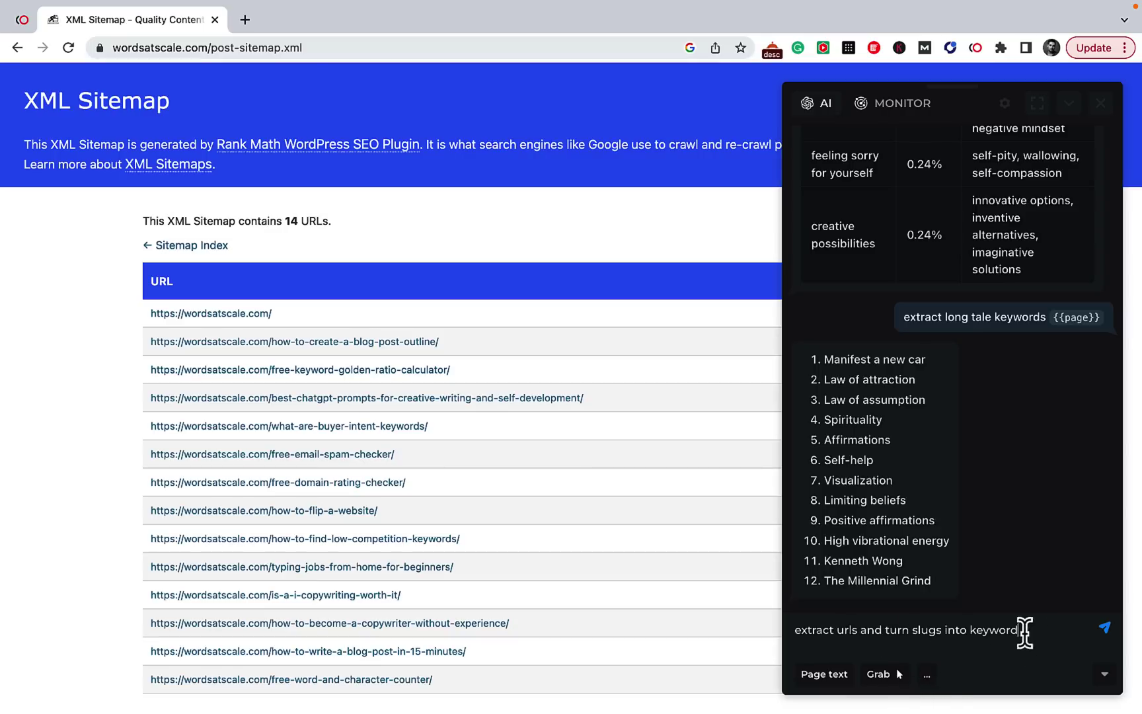
key("Return")
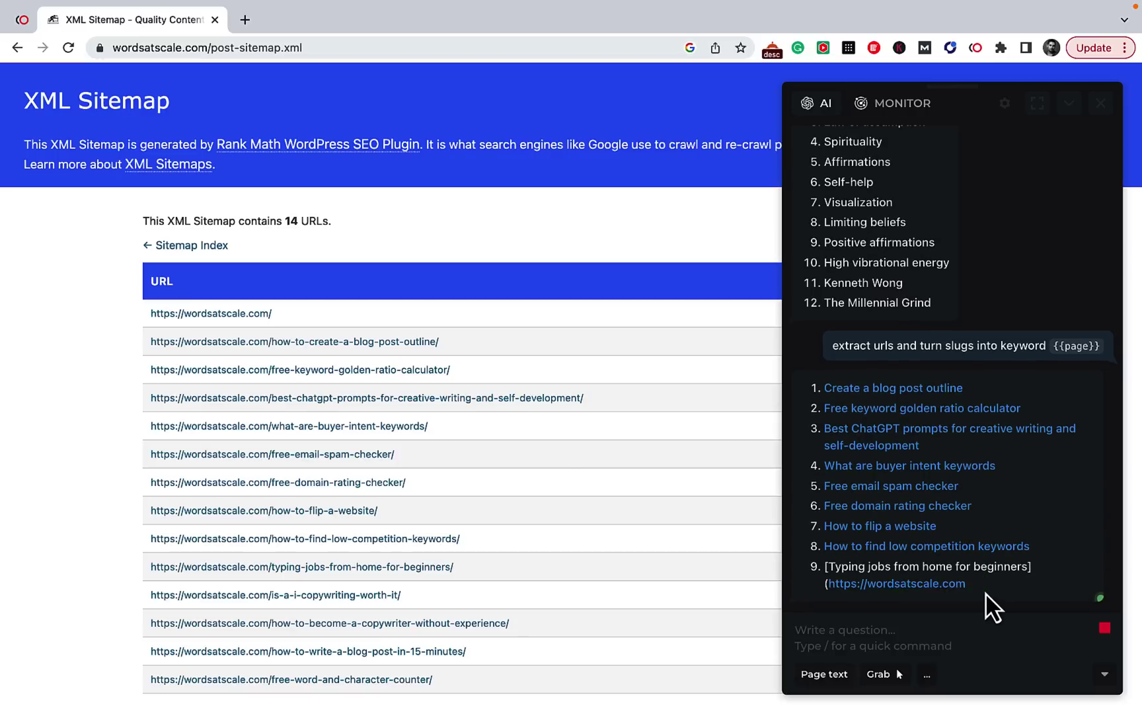
left_click(1113, 641)
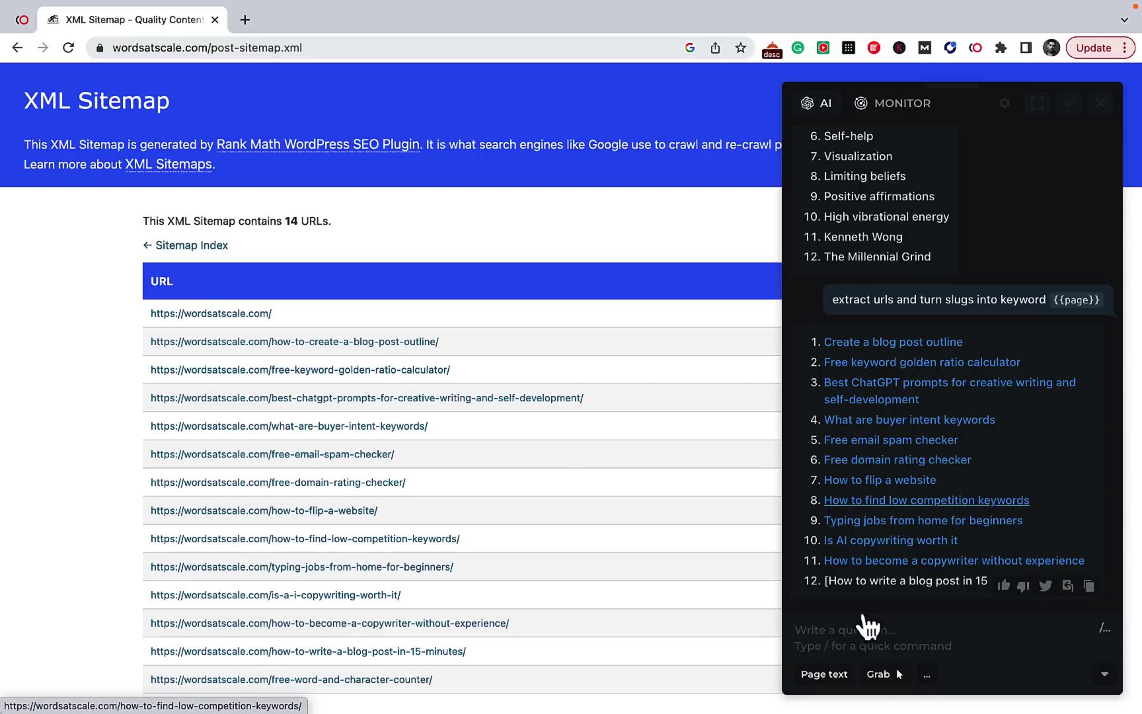
Ask HARPA to organise the keywords into 3 groups based on their semantic relationships, giving a short name to each group.
left_click(841, 642)
type("Please organise the following keywords into 5 groups based on their semantic relationships, give a short name to each group")
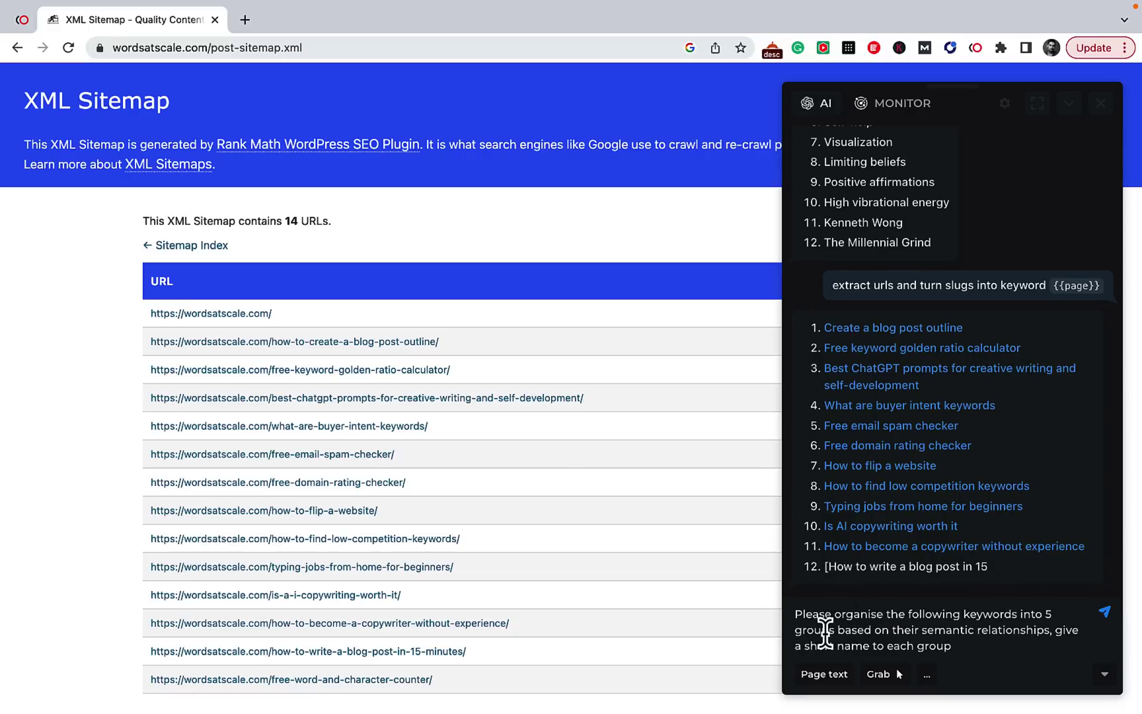
left_click(1054, 612)
type("3")
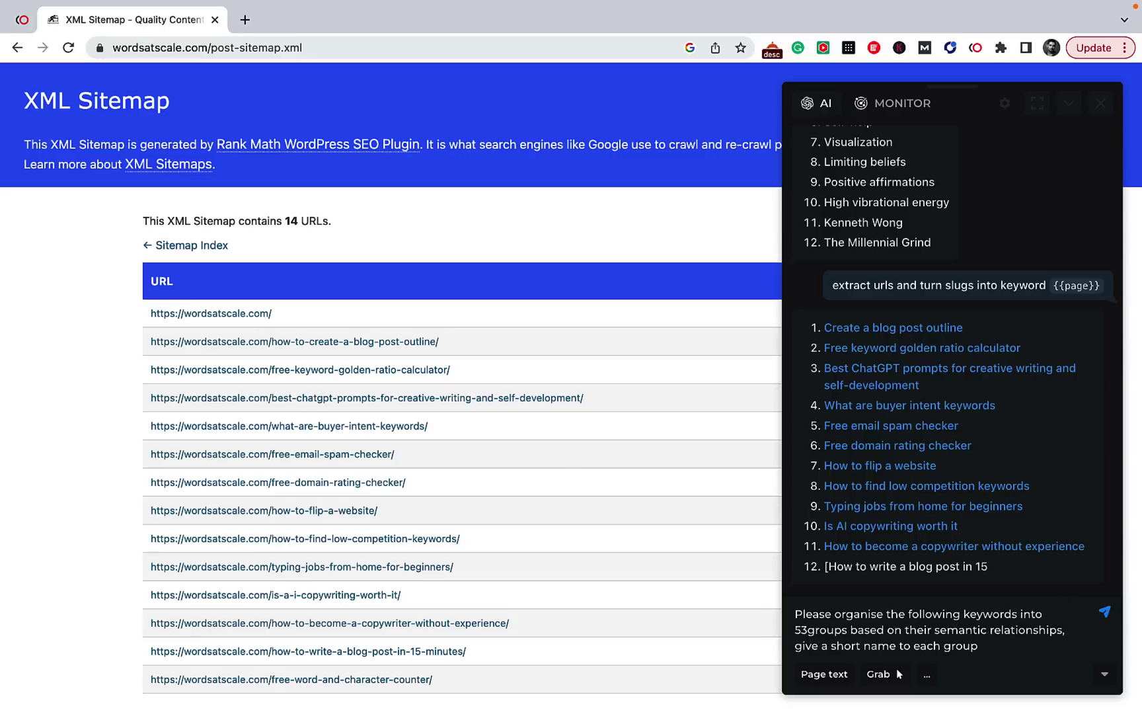
key("BackSpace")
key("BackSpace")
type("3")
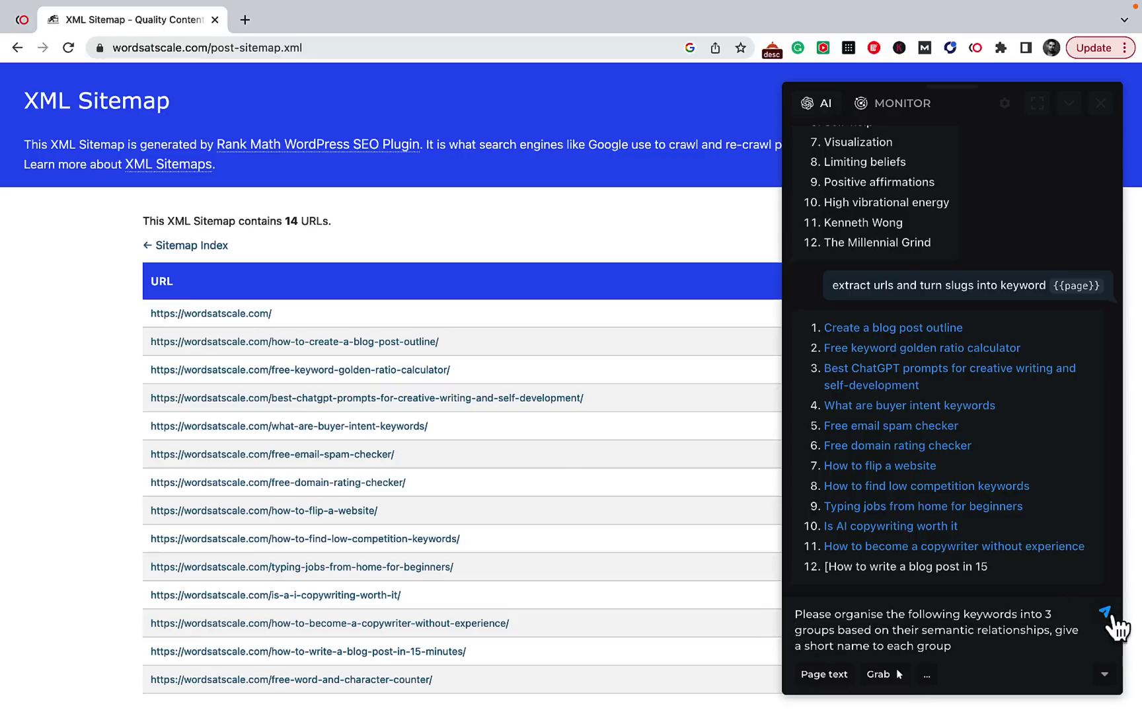
left_click(1105, 612)
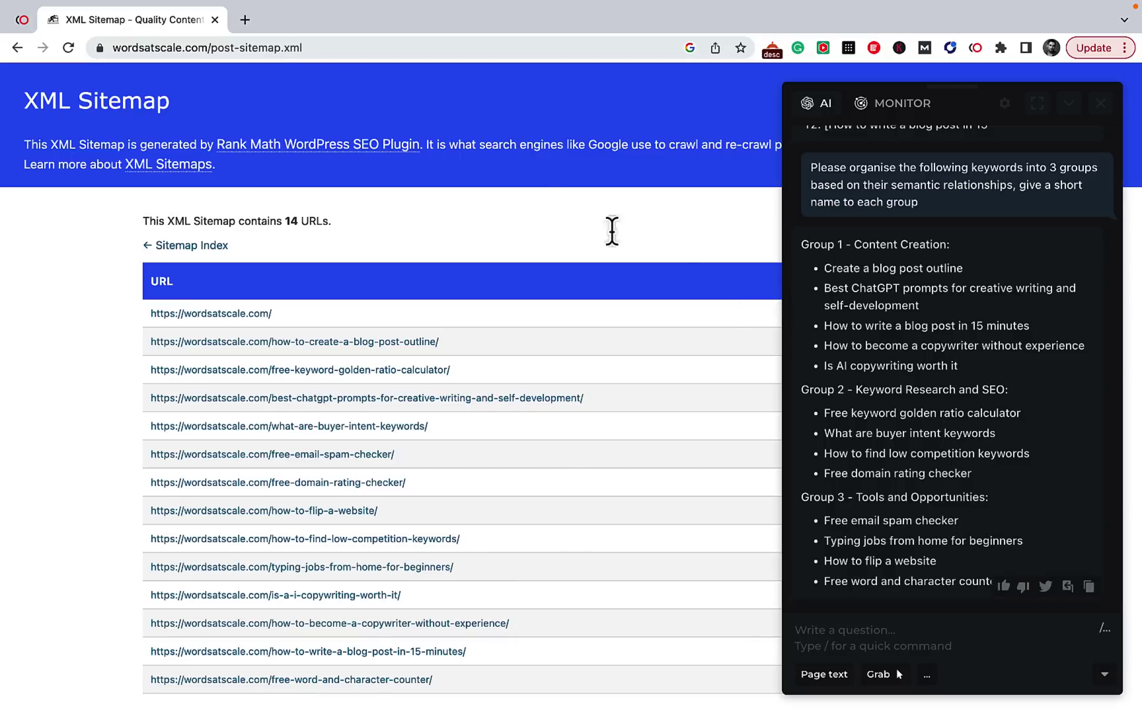
Open safefordog.com's "Can Dogs Eat Longan" article in place of the sitemap and bring up HARPA on it.
left_click(282, 53)
type("sa")
key("Return")
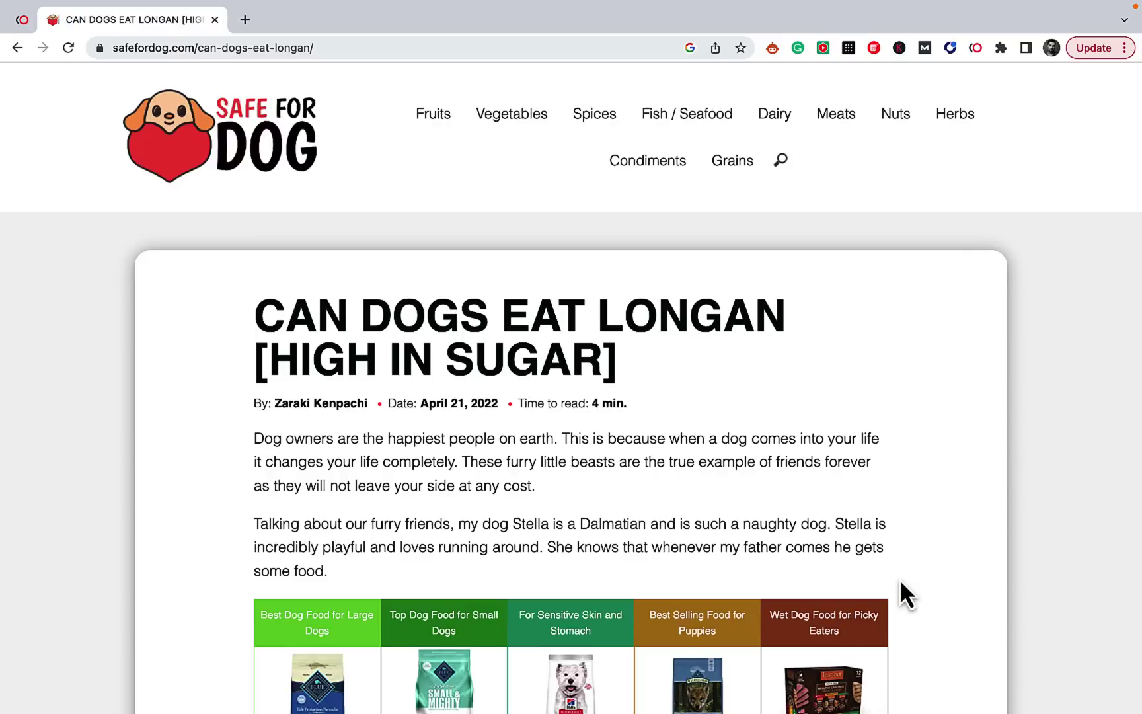
left_click(981, 56)
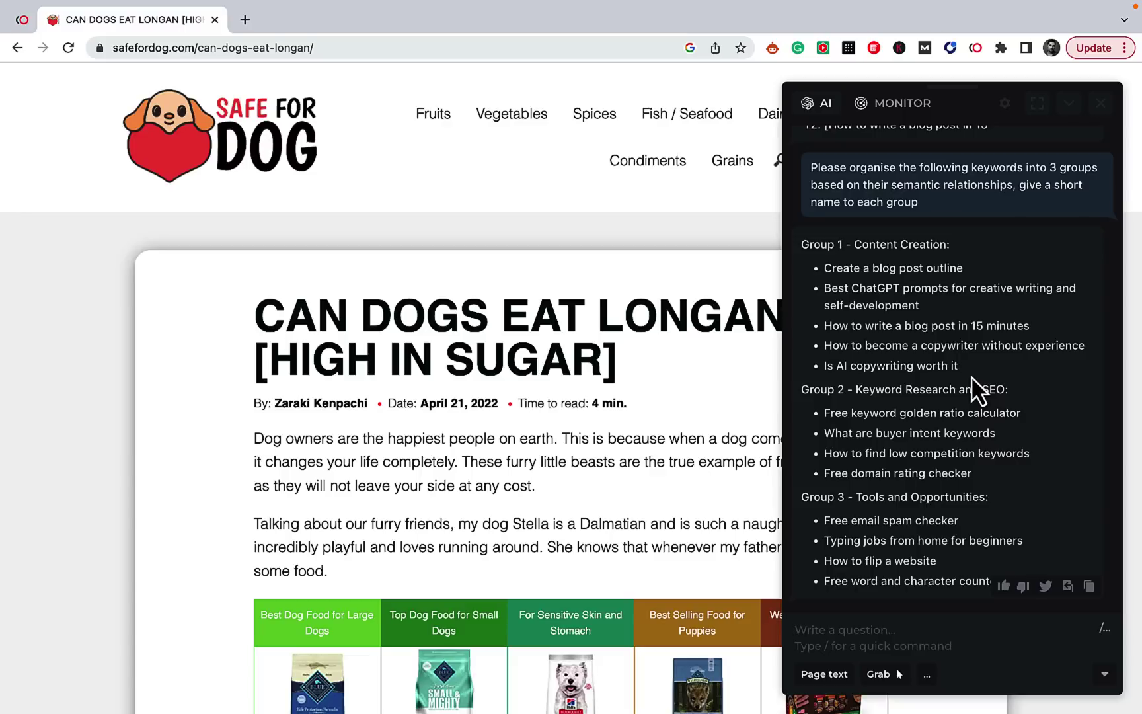
Look over HARPA's extra page variables and the quick command list, including the blank form for creating a custom command.
left_click(927, 675)
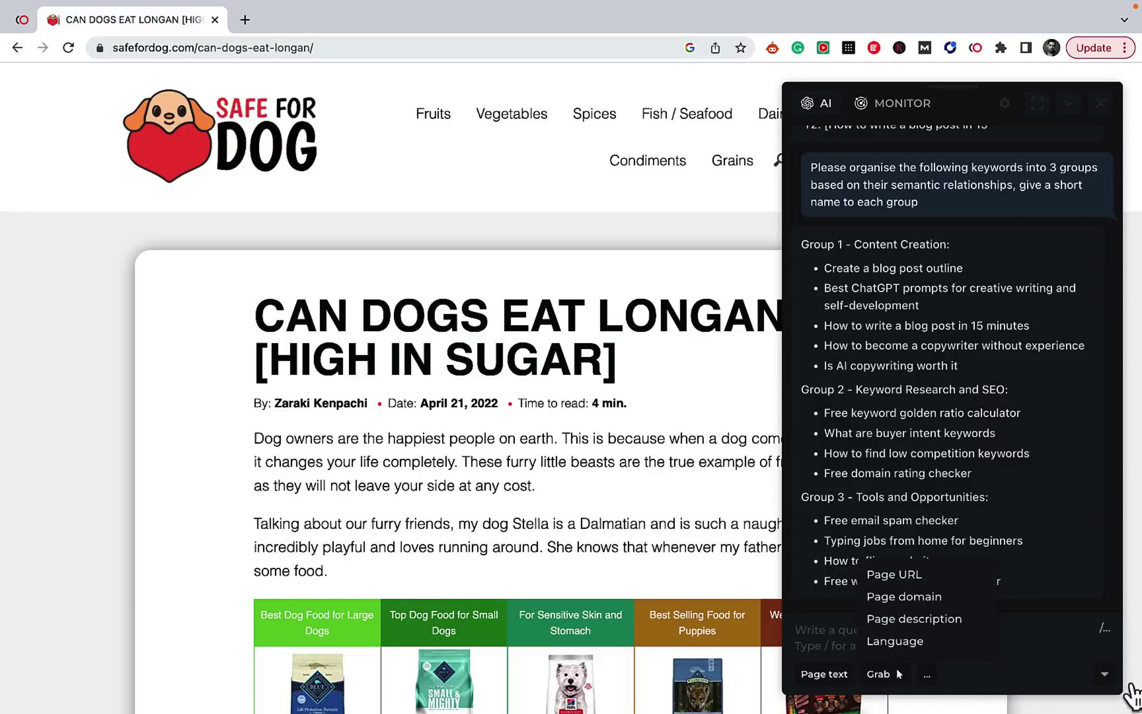
left_click(1109, 630)
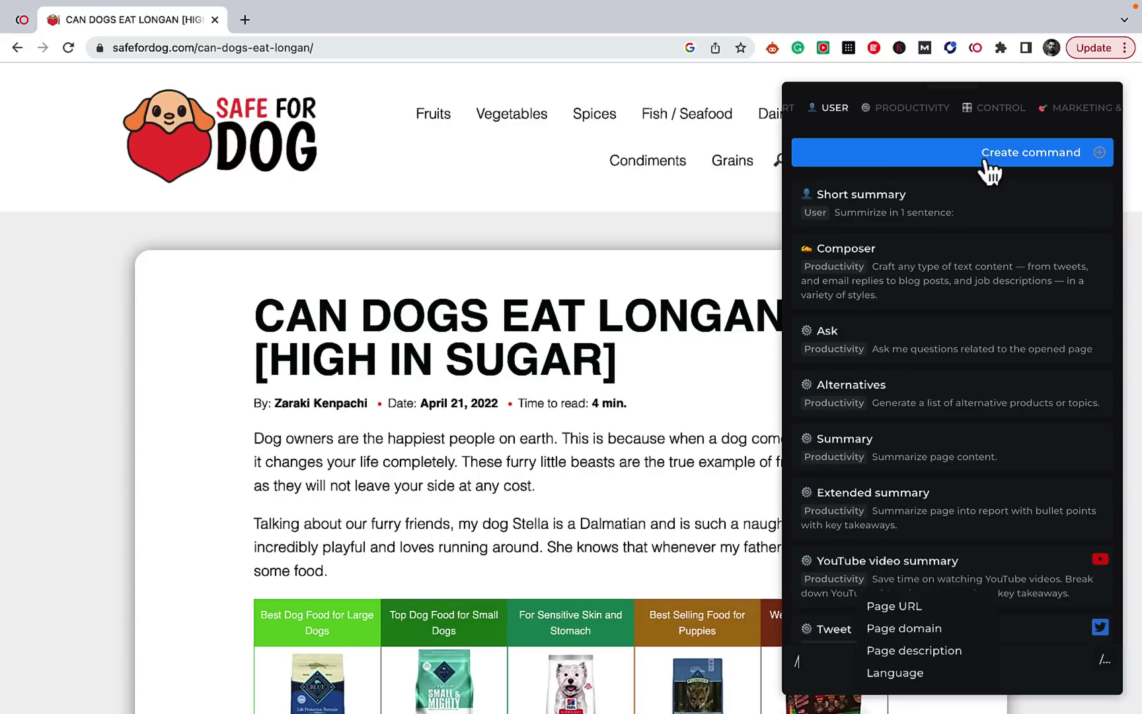
left_click(1003, 156)
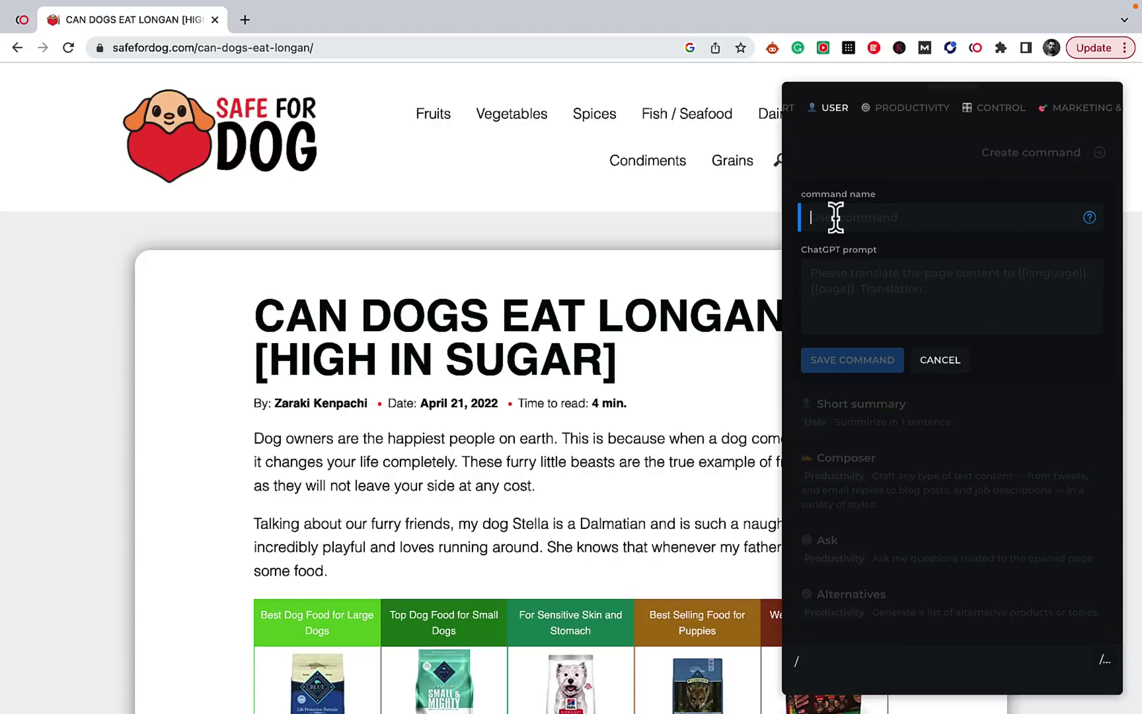
left_click(941, 360)
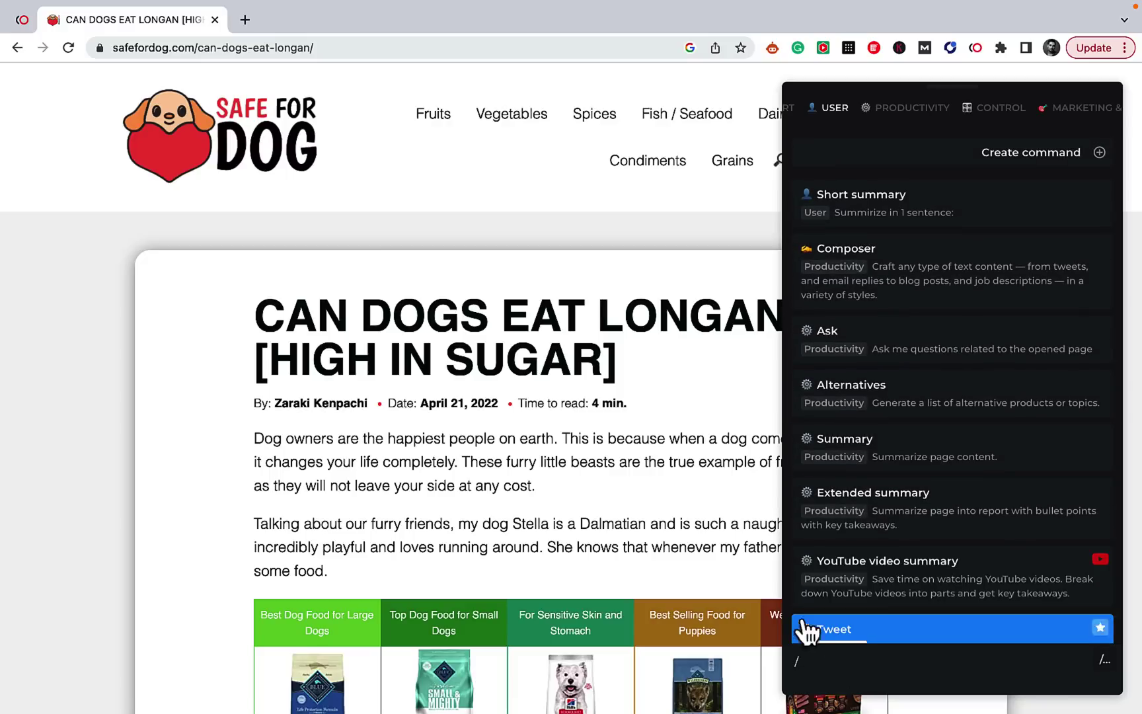
Run the custom "Short summary" command on the longan article, adding the page text variable {{page}} to its prompt.
left_click(892, 211)
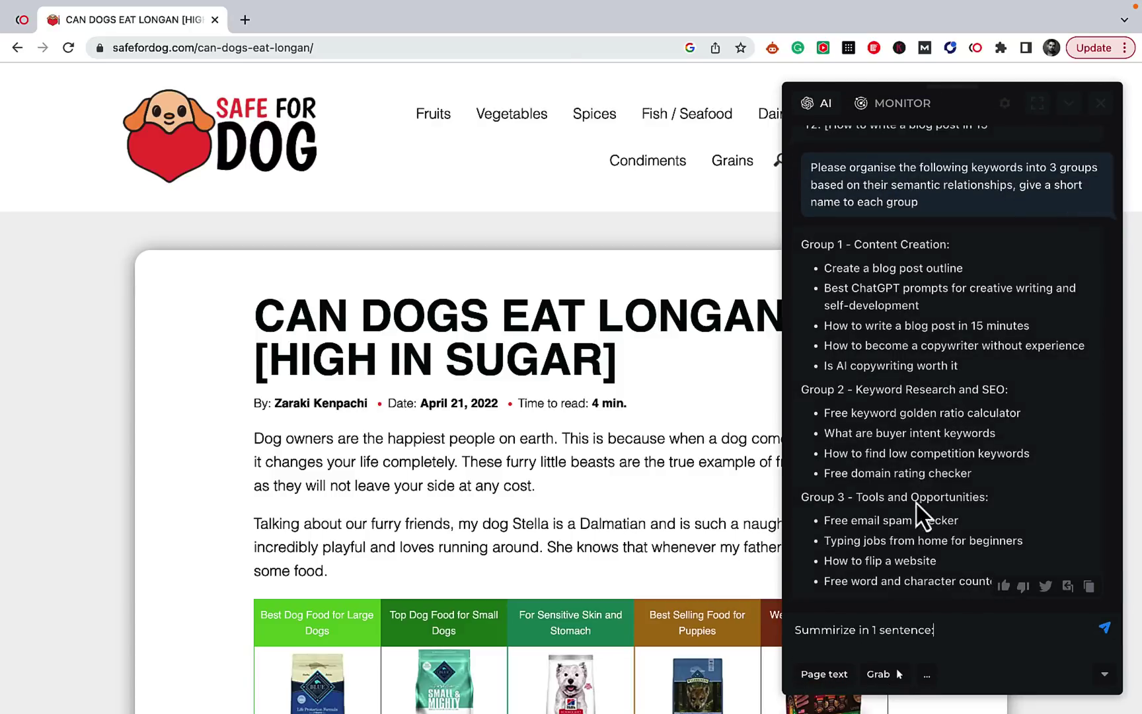
left_click(820, 677)
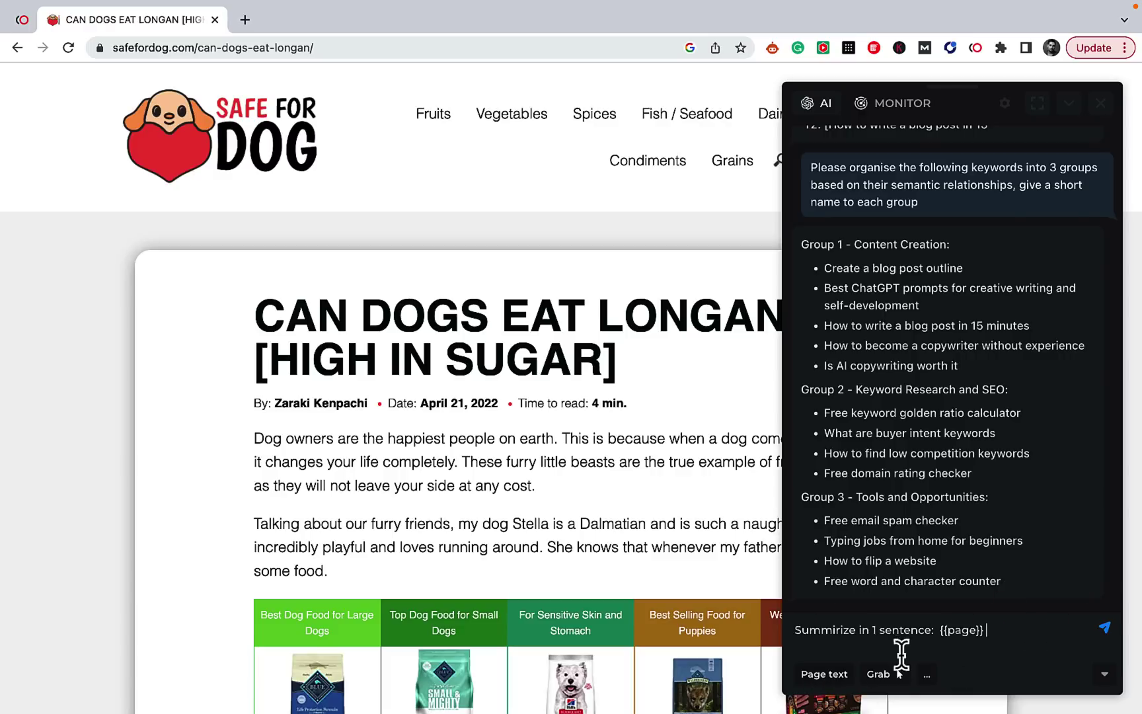
left_click(1104, 627)
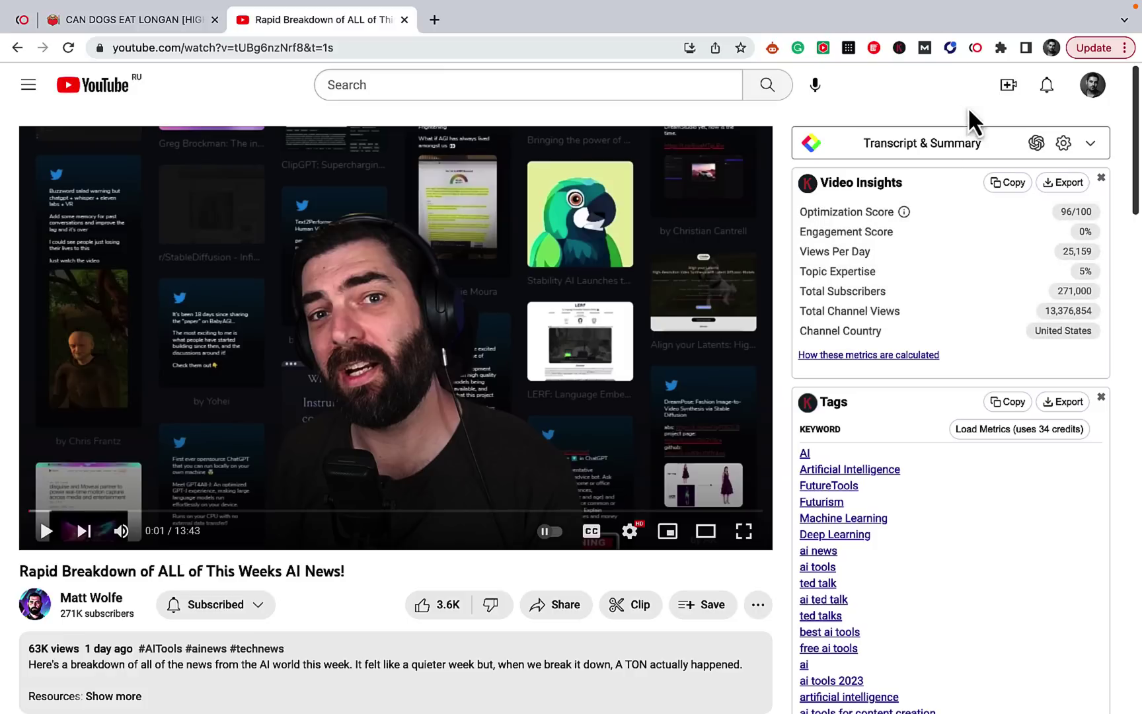
Bring up HARPA on the AI news YouTube video, find the "YouTube audience analyzer" command with "/youtube" and run it on the transcript.
left_click(978, 50)
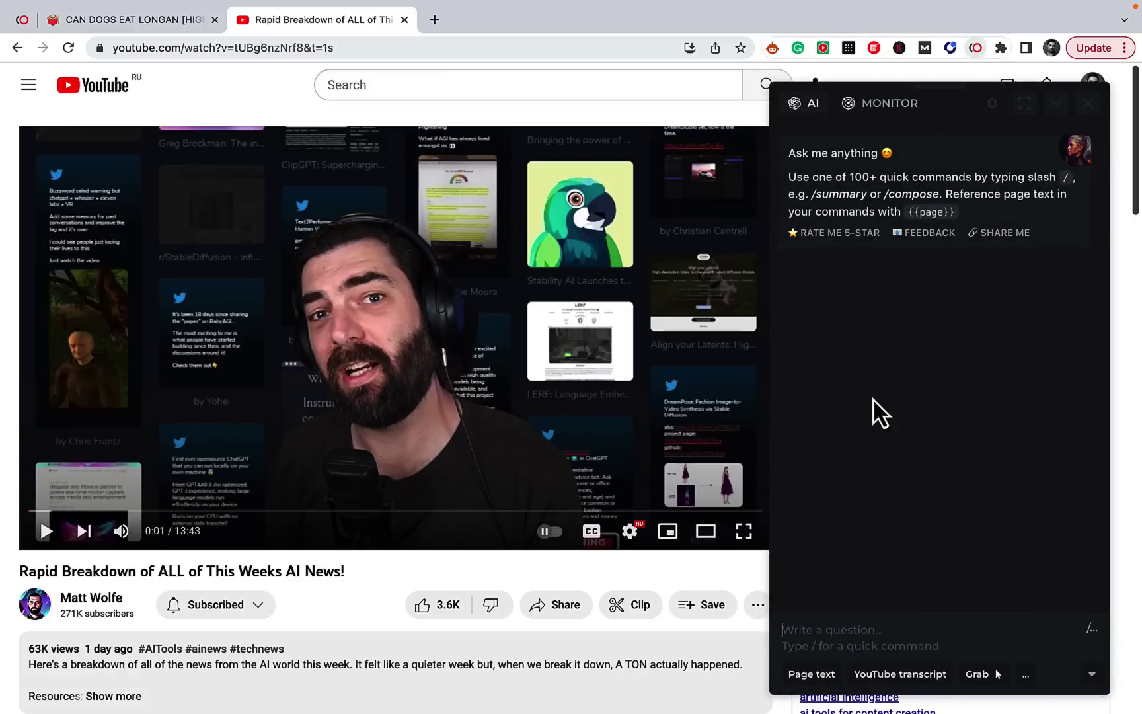
type("/")
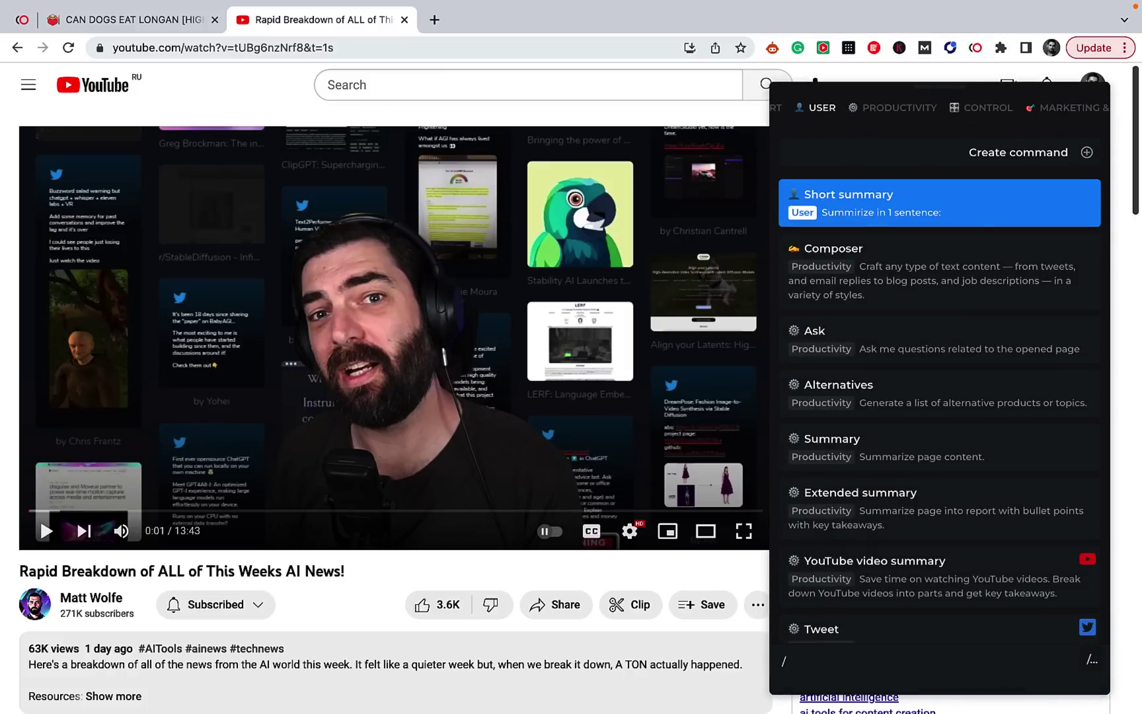
type("you")
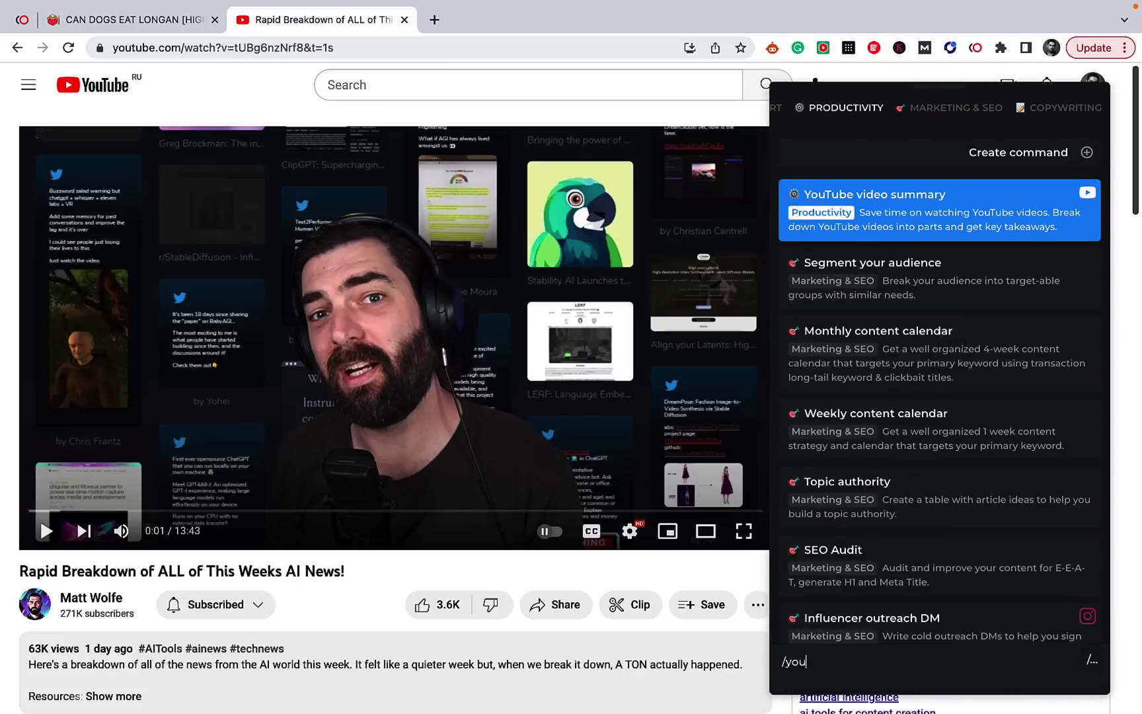
type("tube")
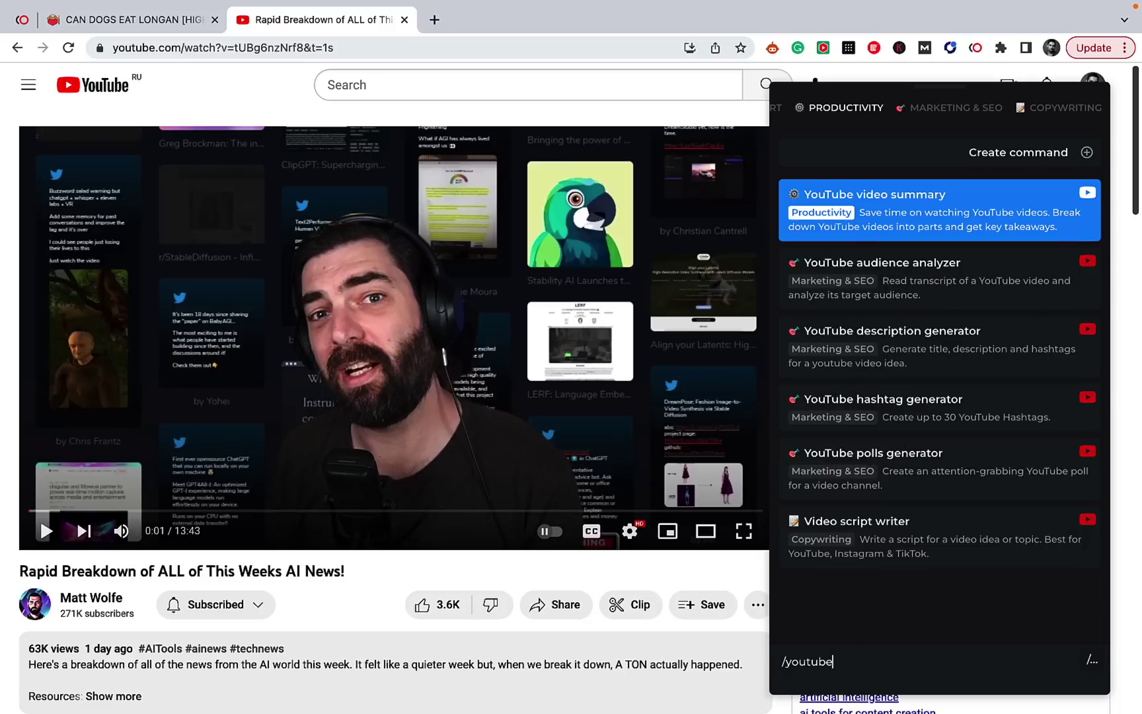
left_click(962, 288)
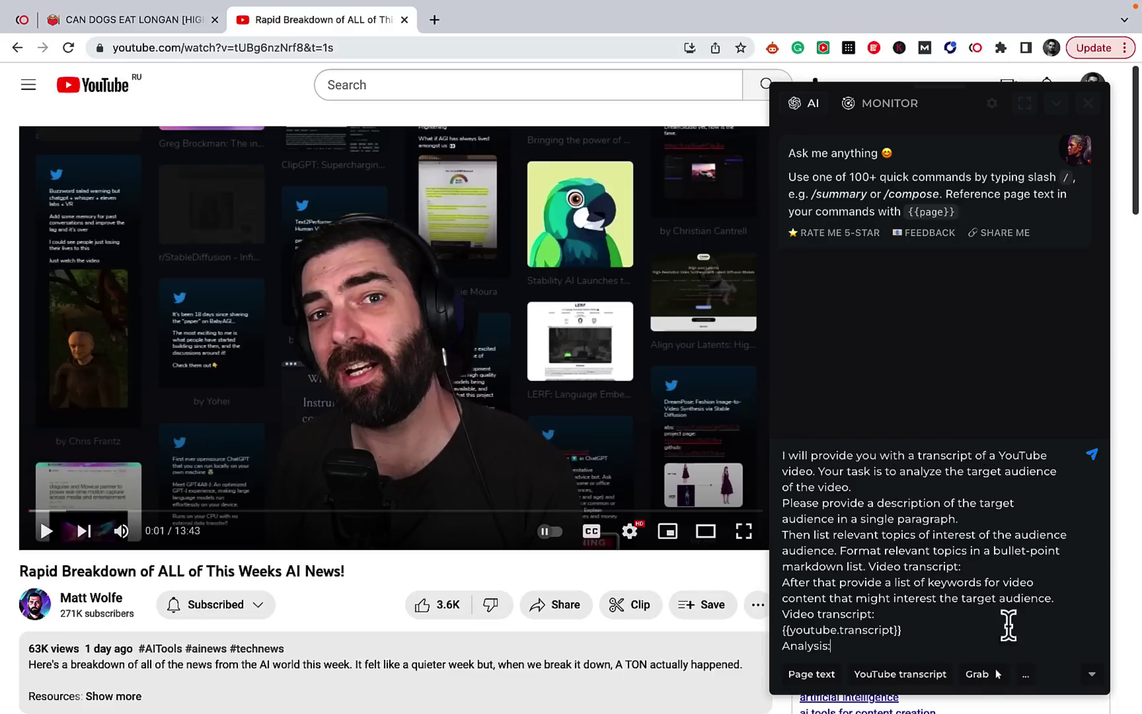
left_click(1093, 462)
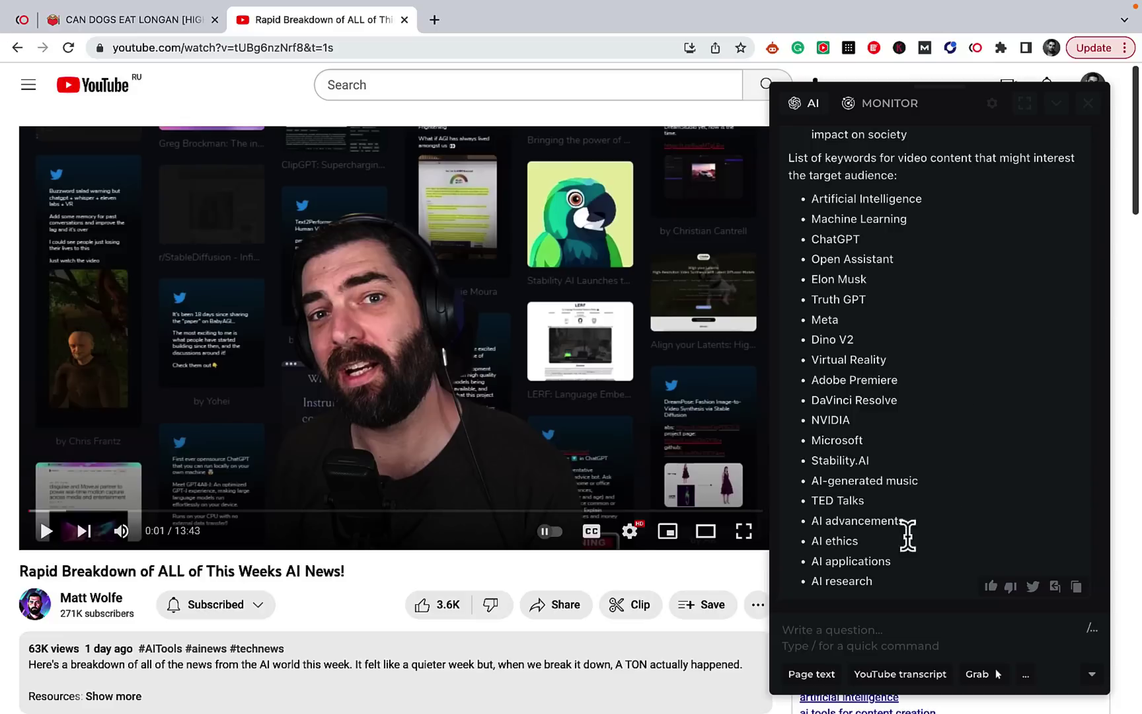
Find the "YouTube polls generator" command with "/youtube poll" and run it, leaving the channel topic empty to parse it from the page.
left_click(807, 640)
type("/you")
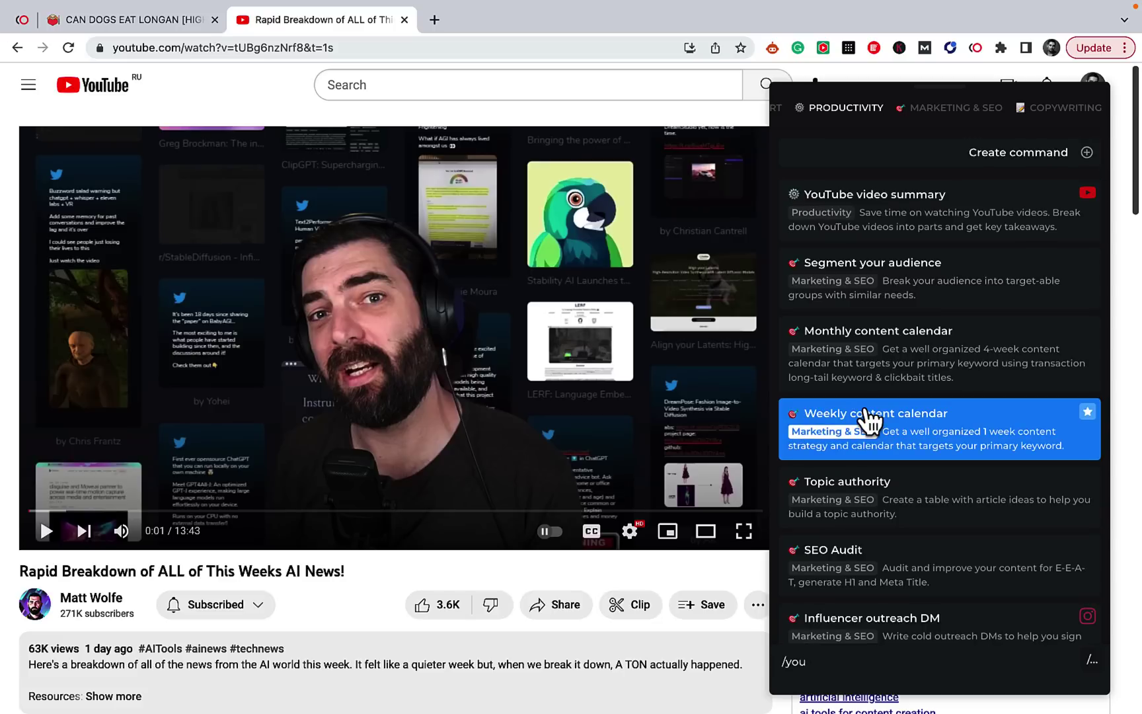
type("tube")
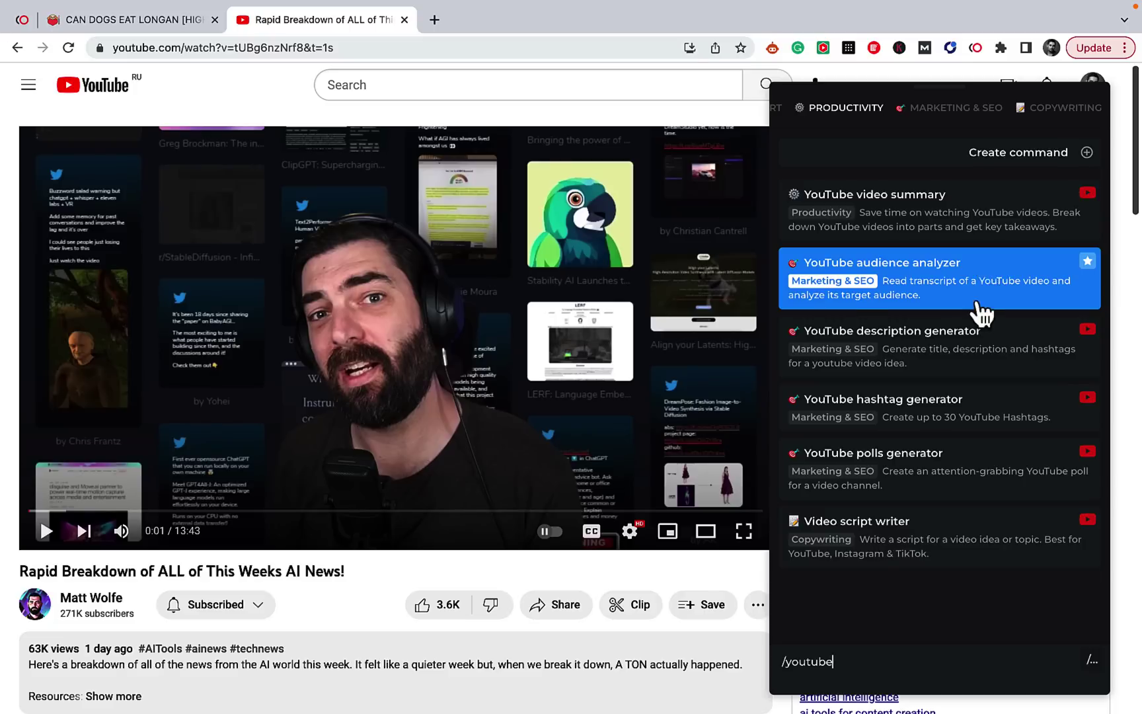
type("poll")
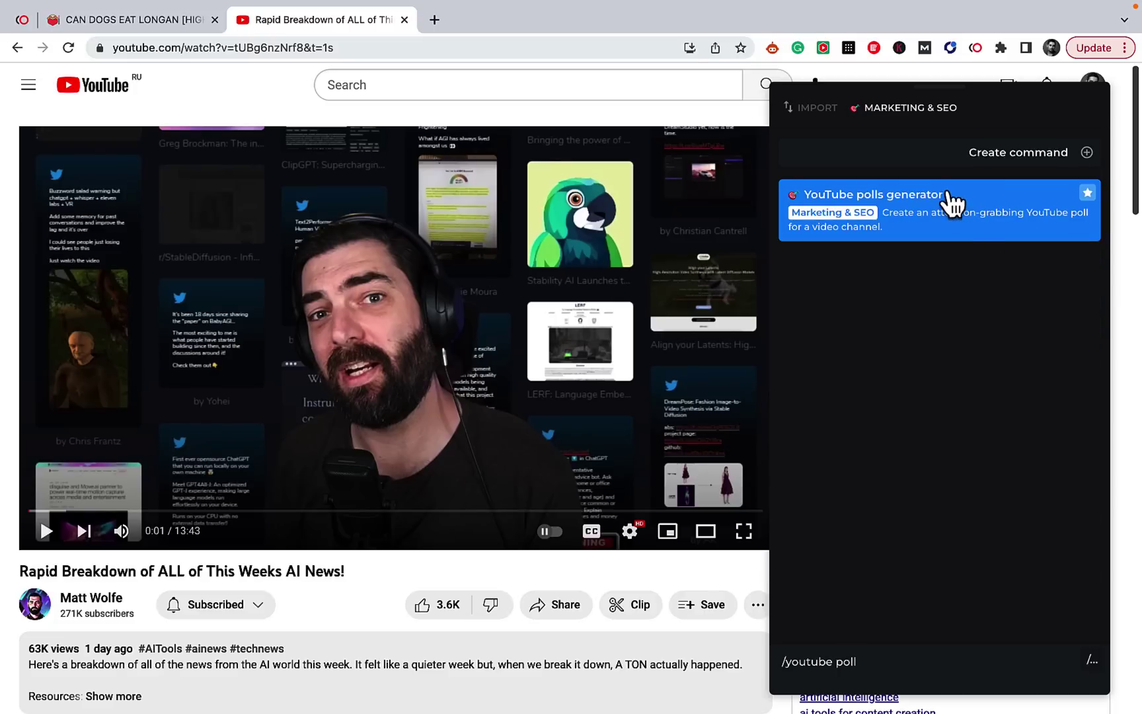
left_click(990, 210)
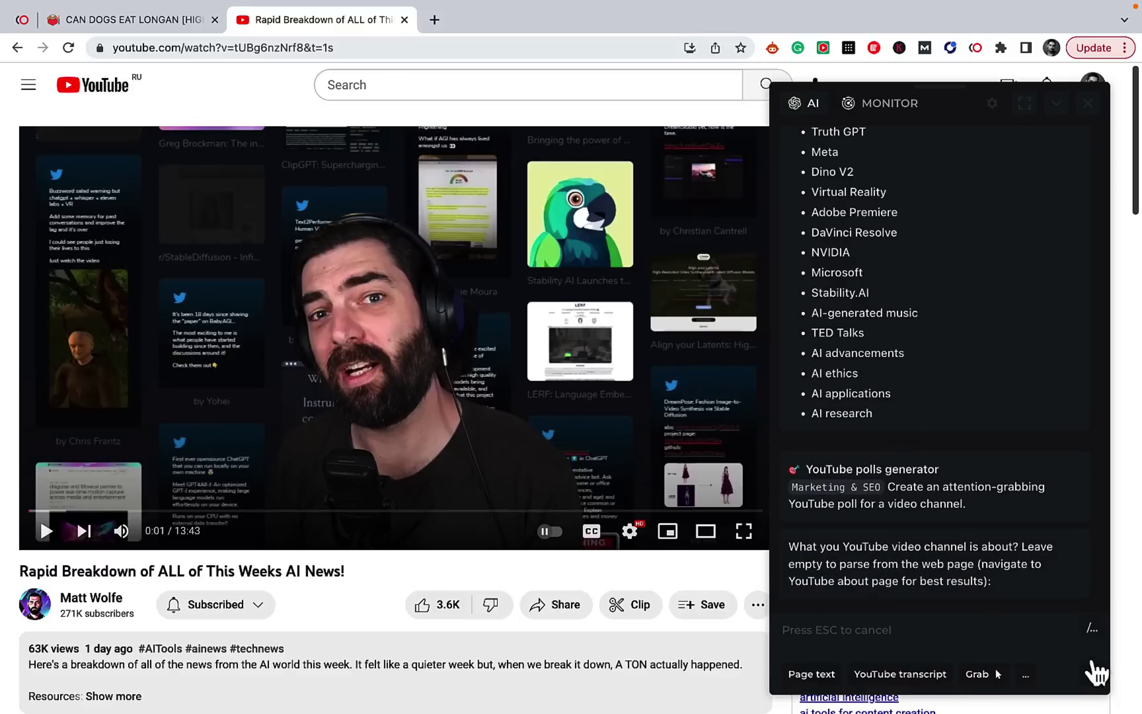
key("Return")
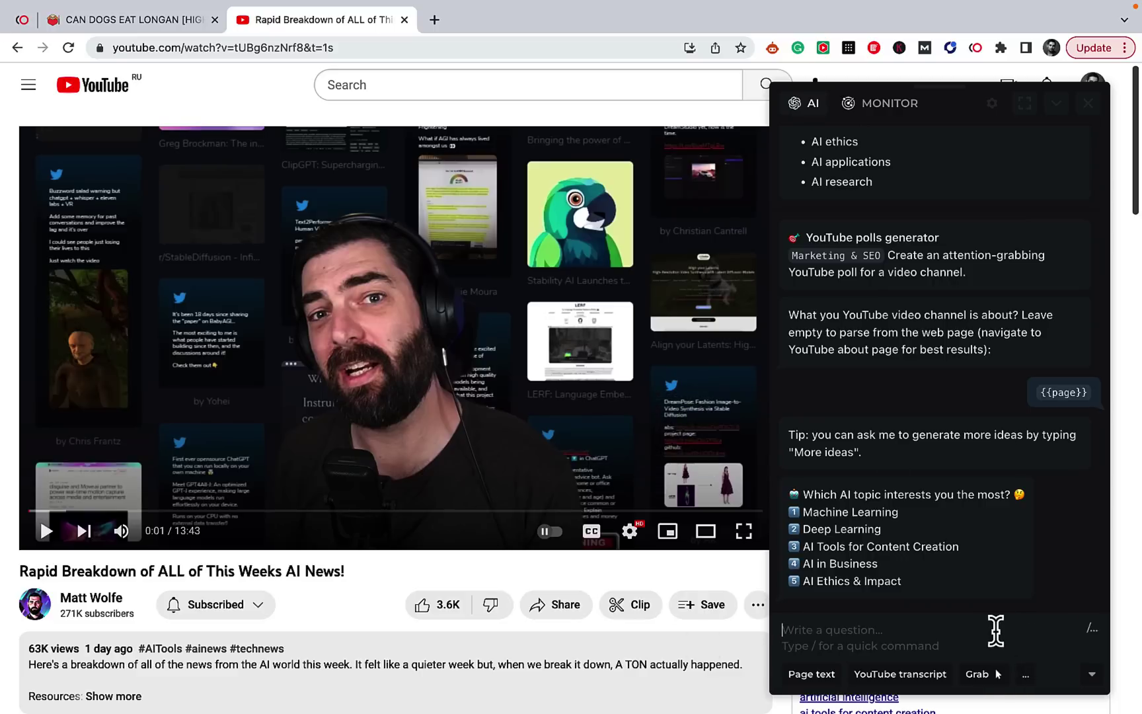
Return to the longan article and open the configuration of a HARPA monitor for changes in the page text.
left_click(135, 28)
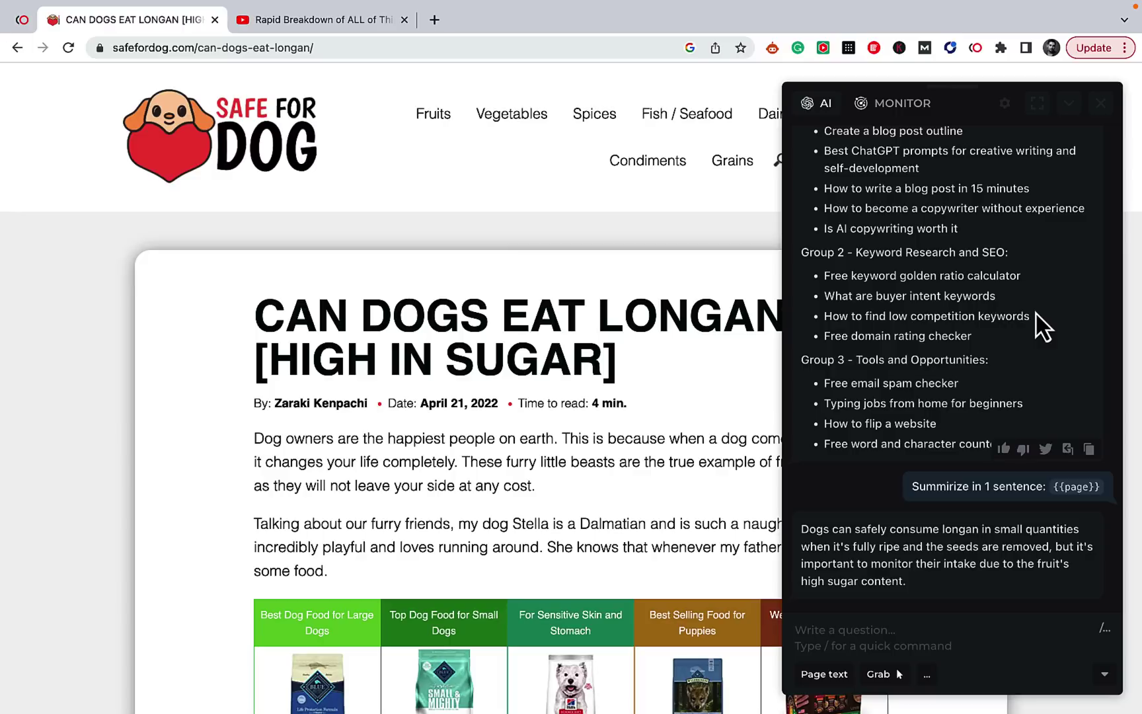
left_click(917, 108)
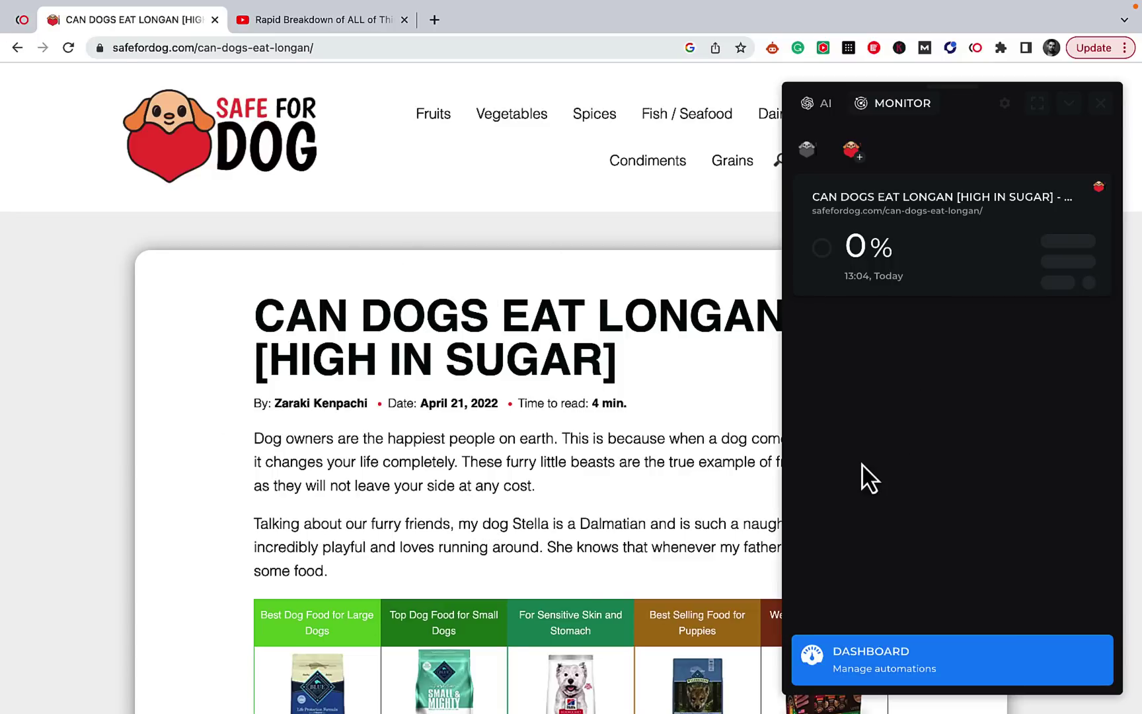
mouse_move(902, 186)
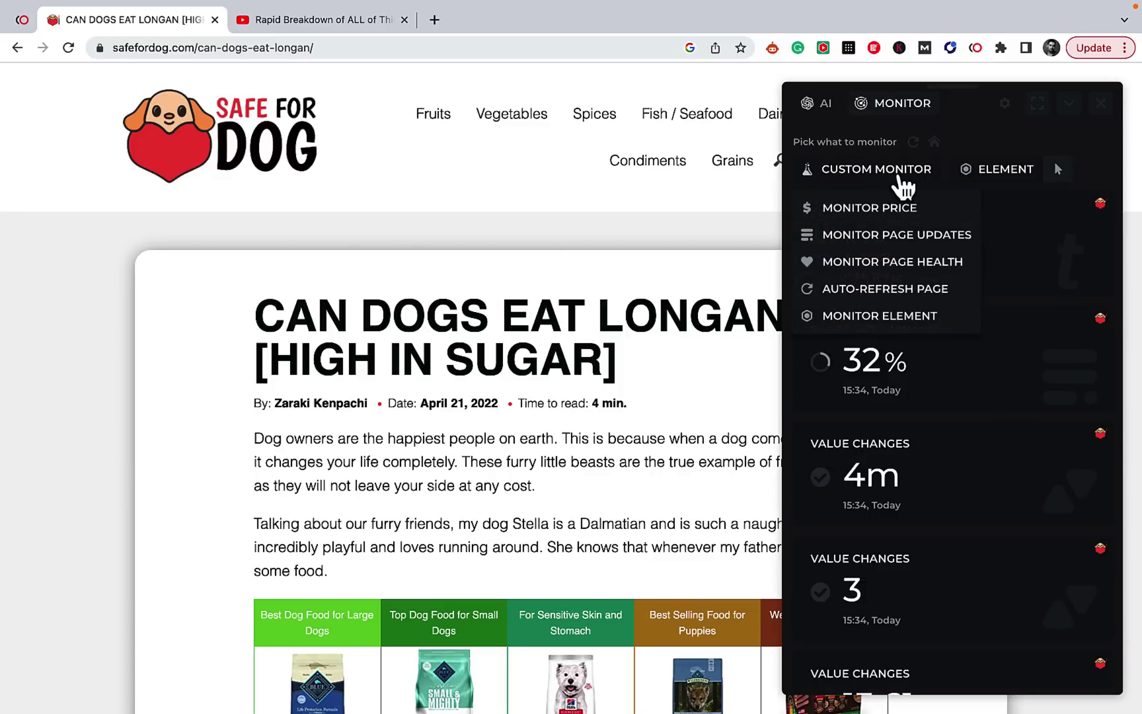
left_click(871, 296)
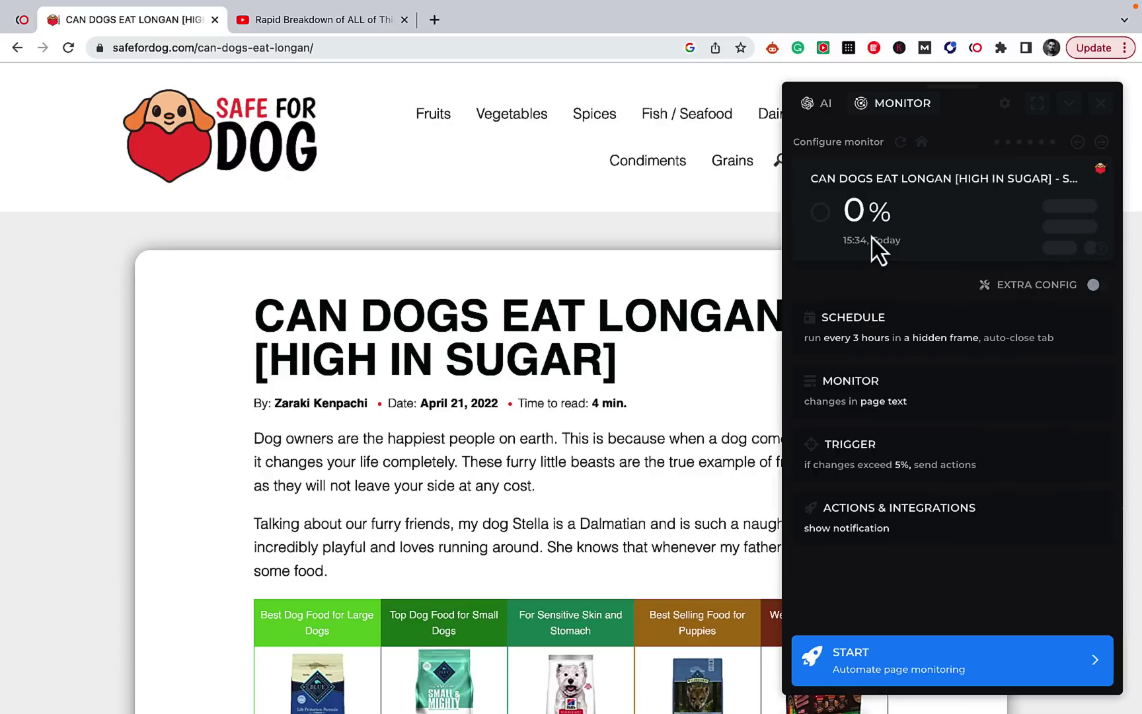